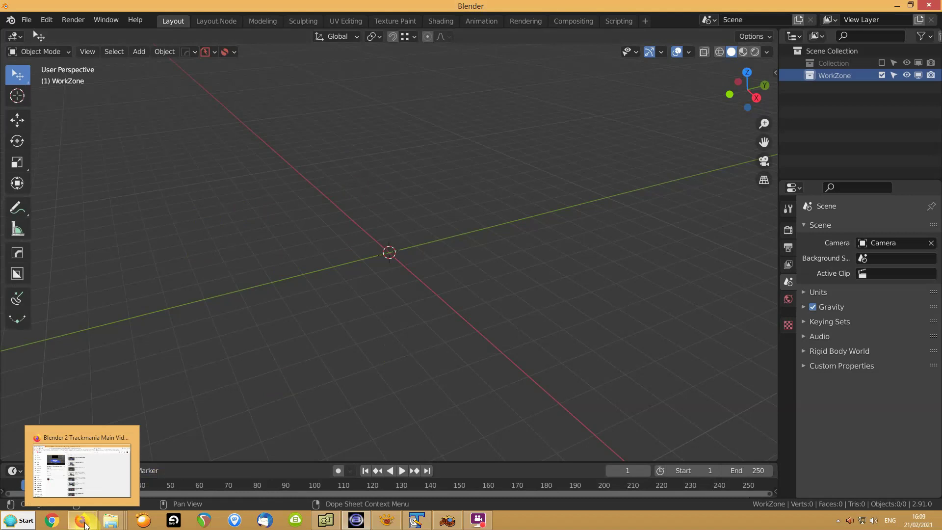
- Switch to Firefox and review the Blender 2 Trackmania Main Videos and Blender 2 Trackmania Basics playlists
click(74, 459)
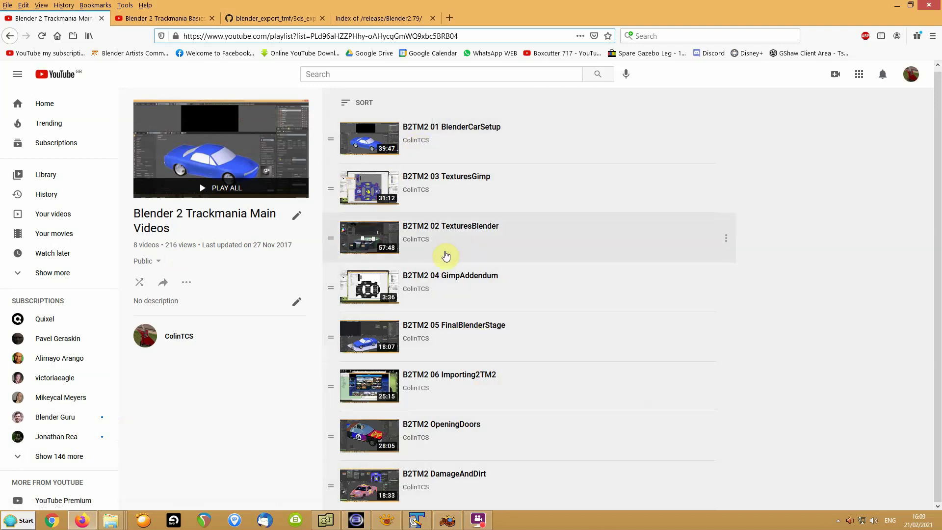
click(186, 19)
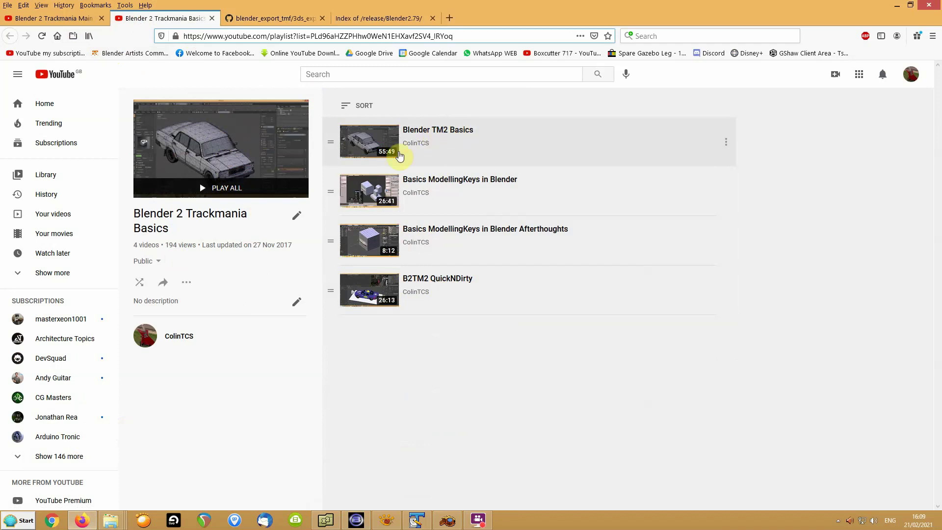
click(51, 19)
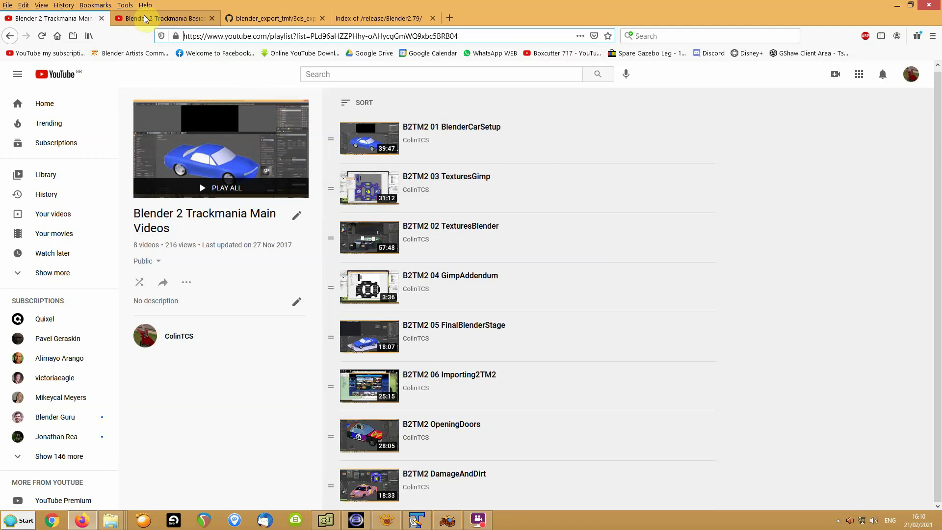
- Examine the Blender 2.79 release download index and the 3ds_export_tmf.py exporter script on GitHub
click(376, 21)
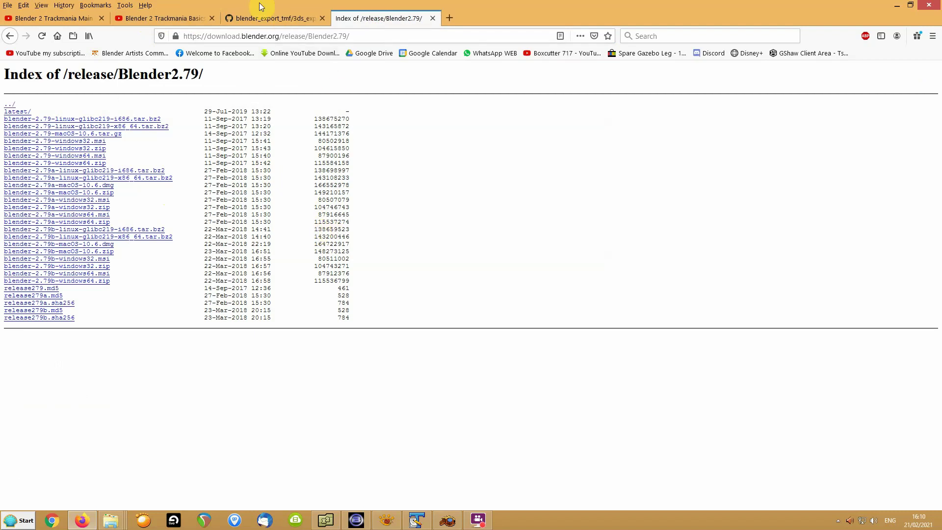
click(273, 18)
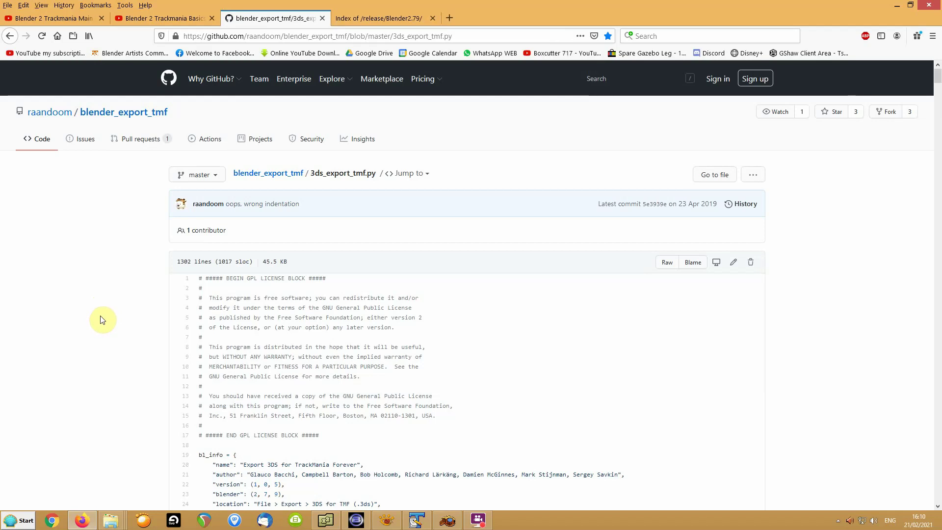
scroll(103, 316, down, 2)
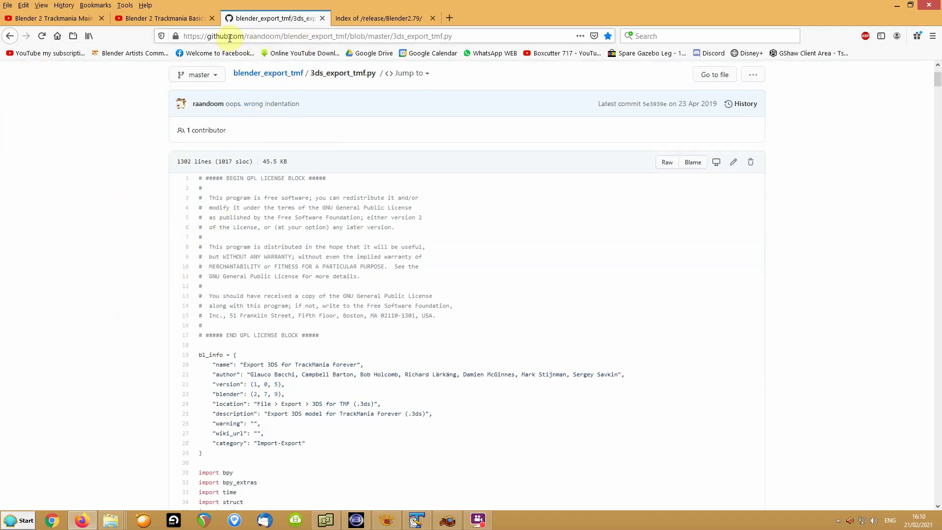
click(378, 18)
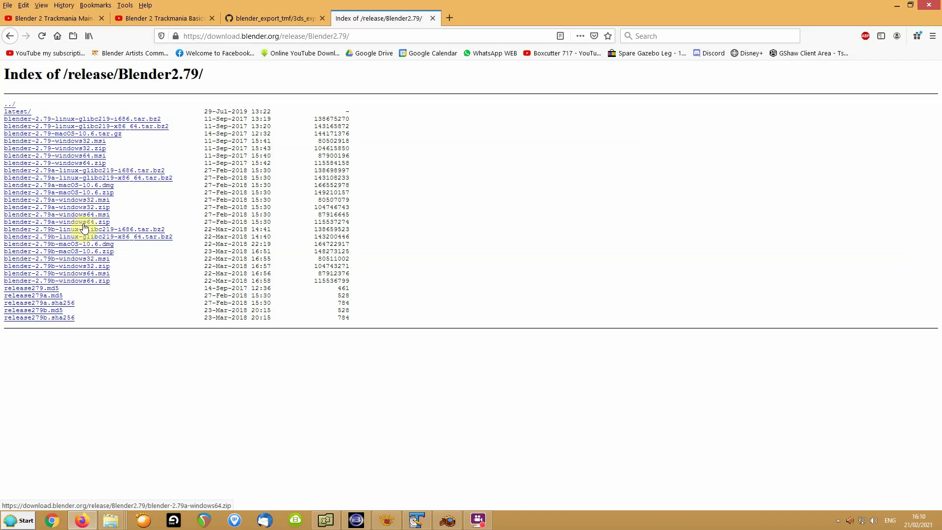
- Switch to Blender 2.79 and search its add-ons for "copy" to check the Copy Attributes Menu add-on
click(363, 524)
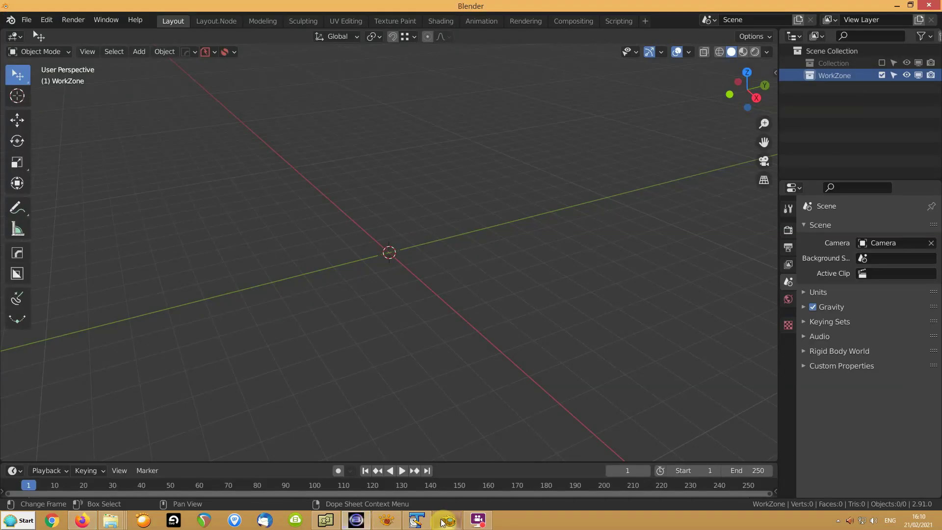
mouse_move(443, 523)
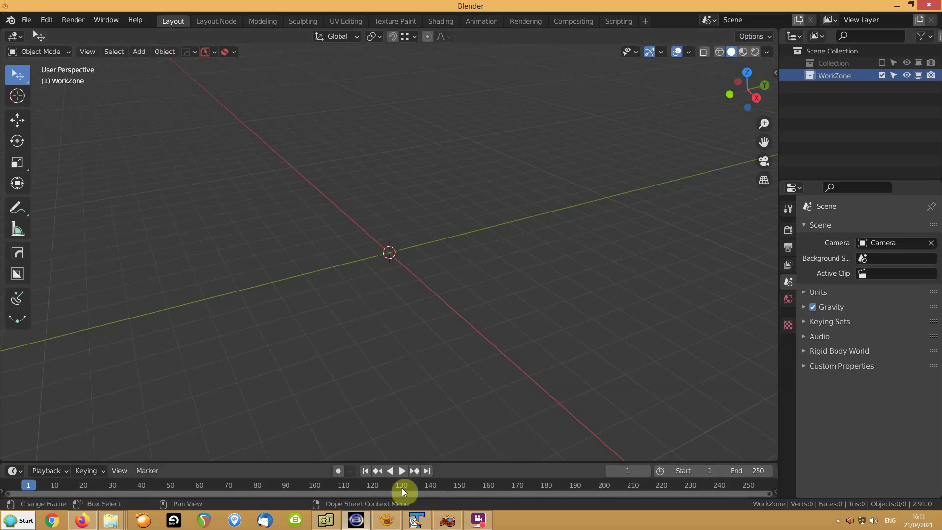
click(448, 523)
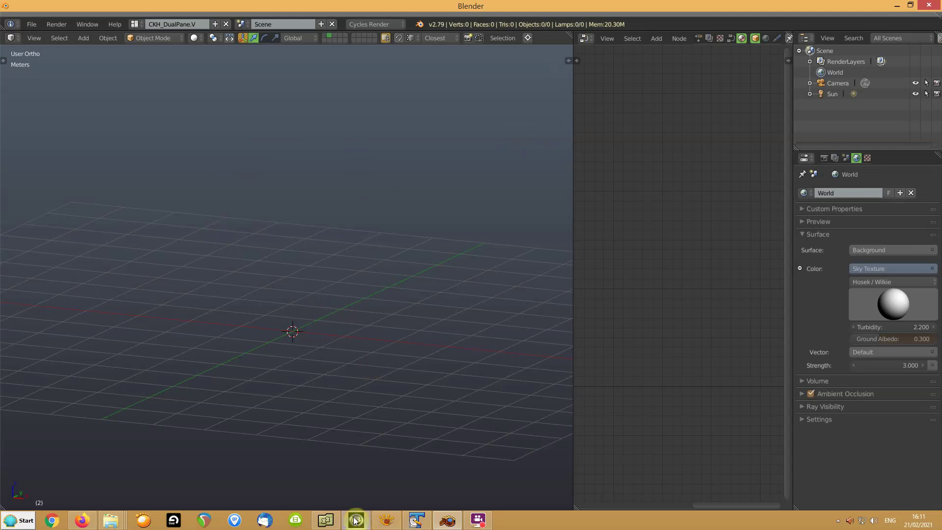
mouse_move(357, 520)
key(ctrl+alt+u)
click(80, 138)
text(copy)
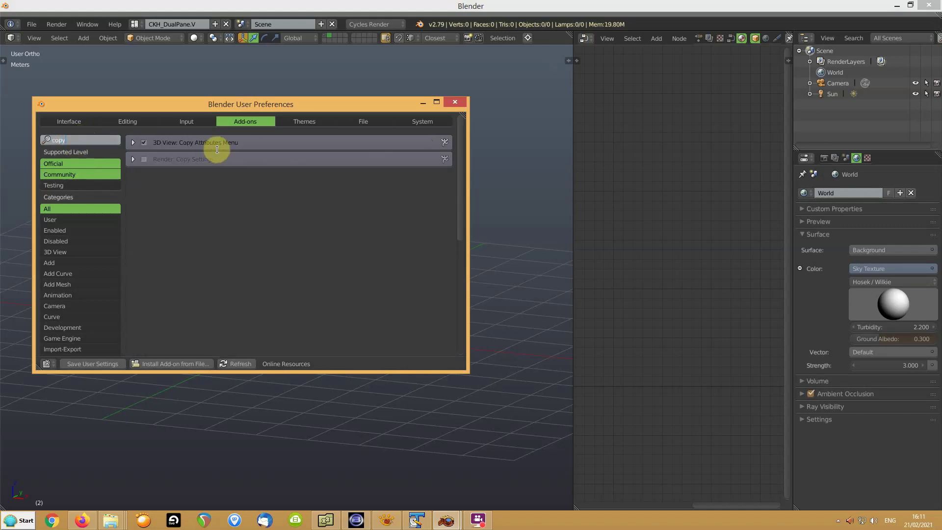
click(456, 102)
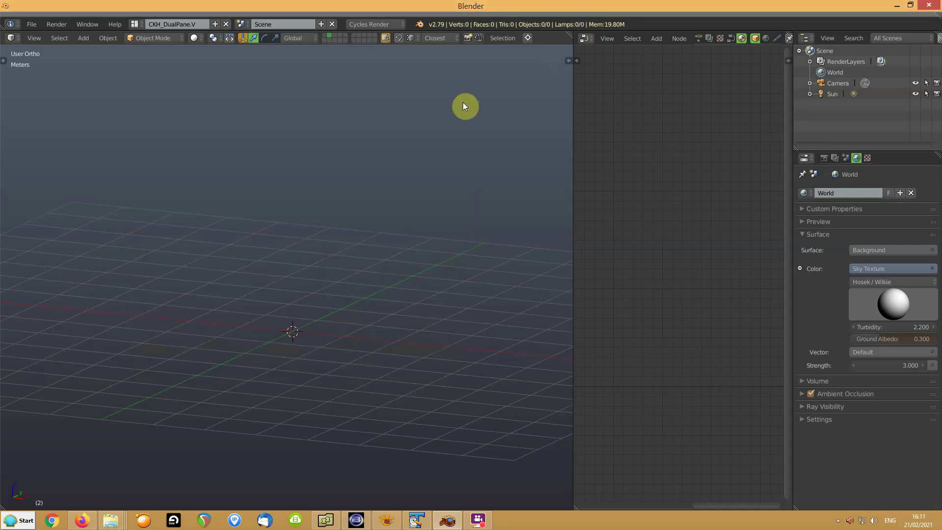
- Switch to Blender 2.91, open CarBSL_tut3.blend from the TrackMania_Tests folder, and narrow the viewport's tool shelf to icons only
click(351, 527)
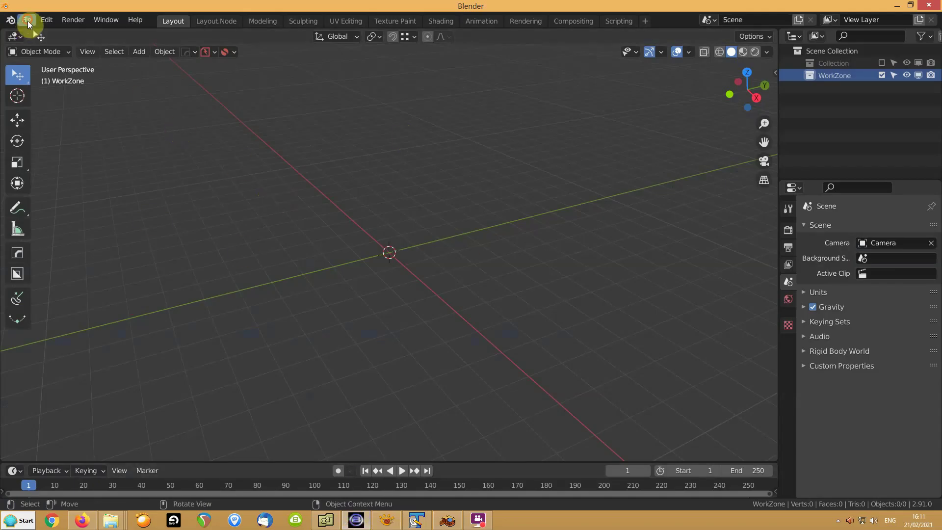
click(26, 19)
click(39, 44)
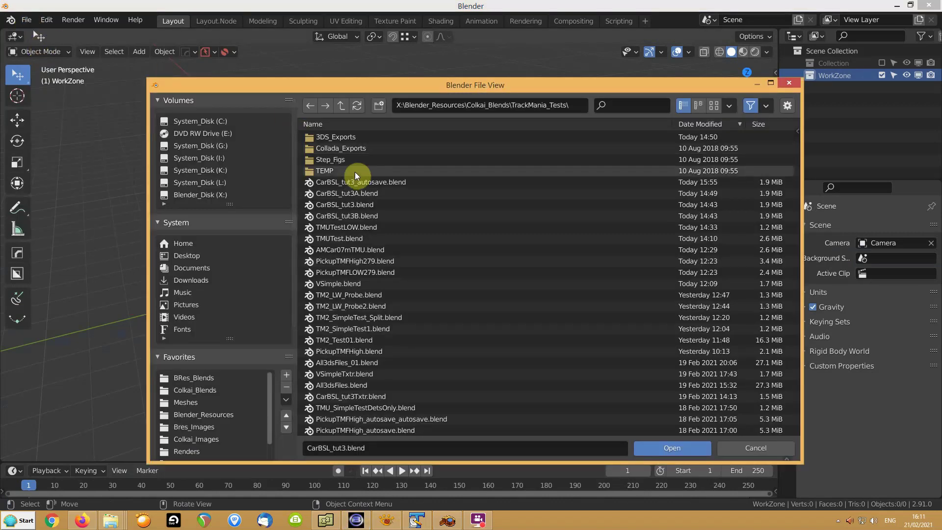
double_click(352, 204)
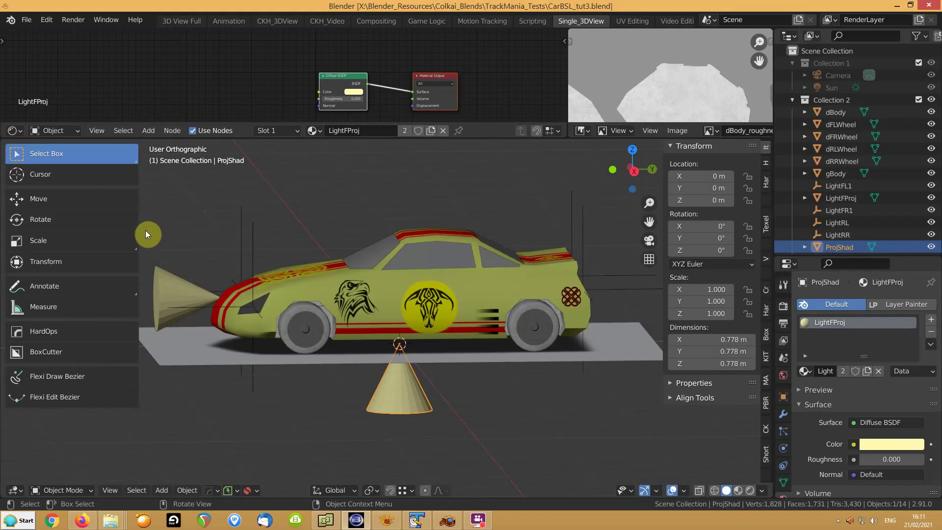
drag(140, 230, 40, 231)
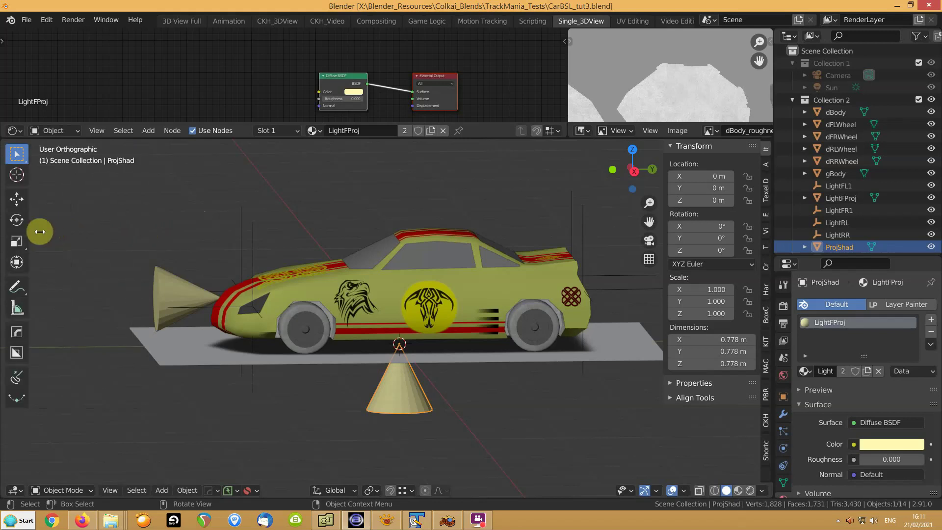
- Select every object of the car model and copy them with Copy Objects
middle_drag(344, 224, 299, 218)
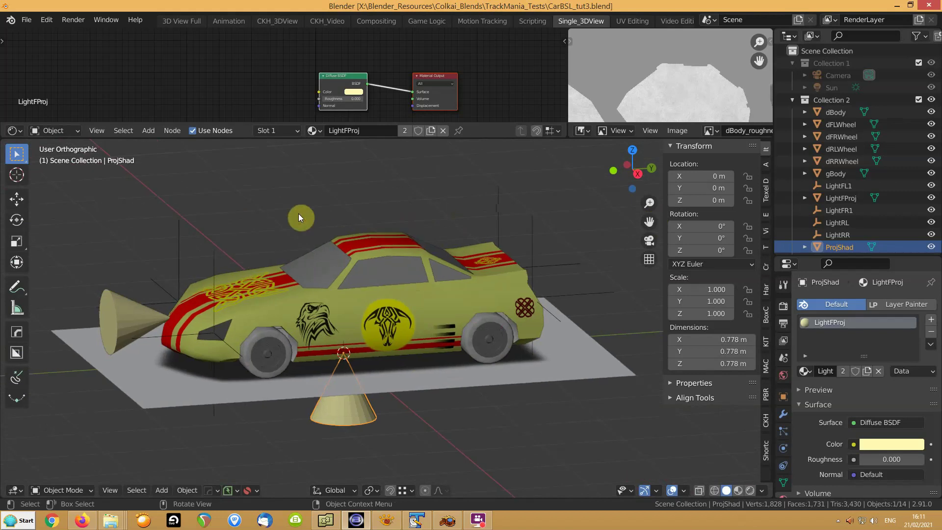
key(a)
key(ctrl+c)
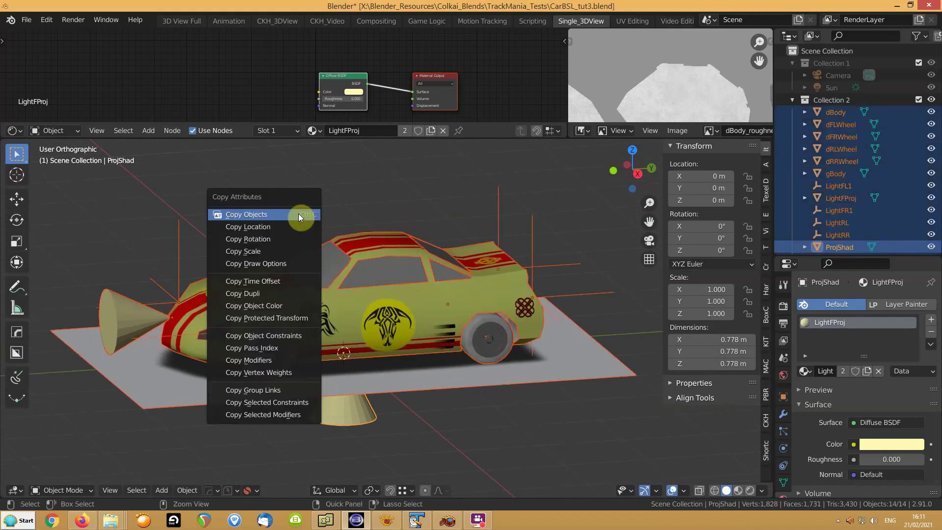
click(299, 214)
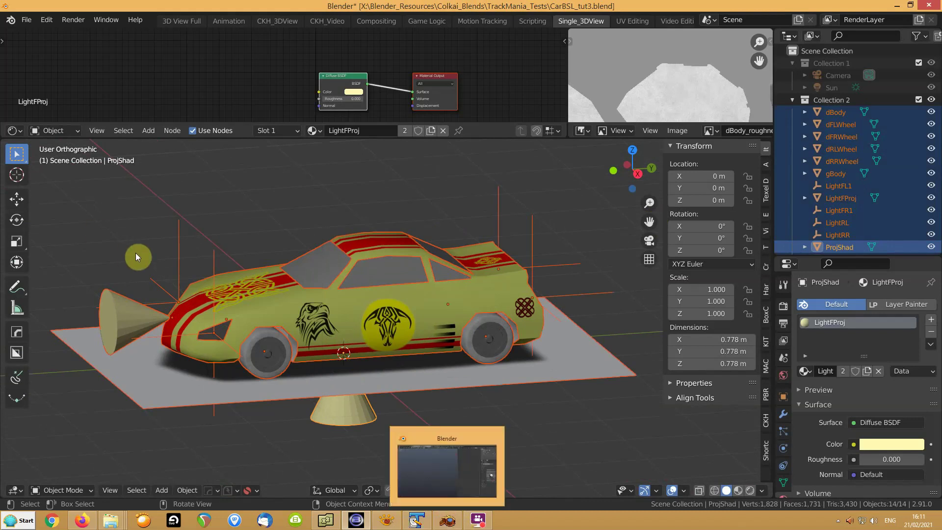
- Deselect all objects and give the 3D viewport more room by enlarging it and hiding the transform sidebar
click(284, 181)
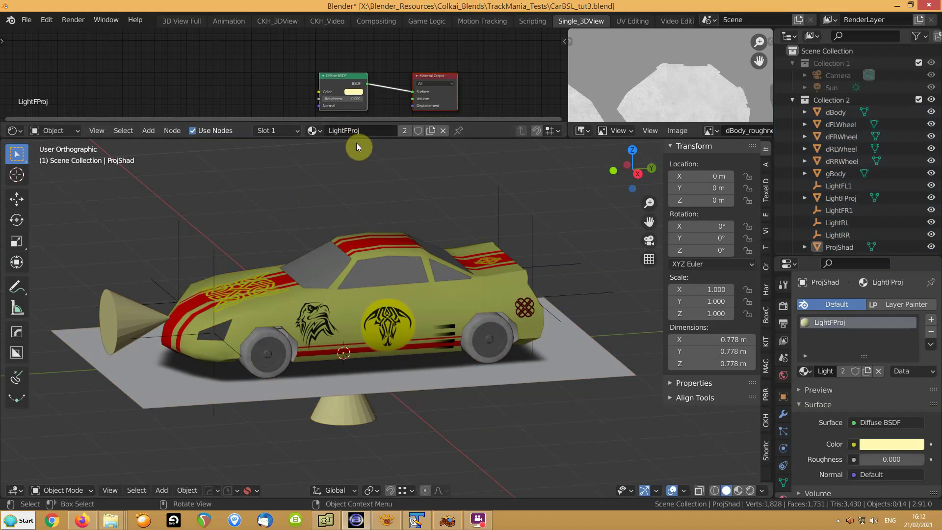
drag(351, 138, 357, 100)
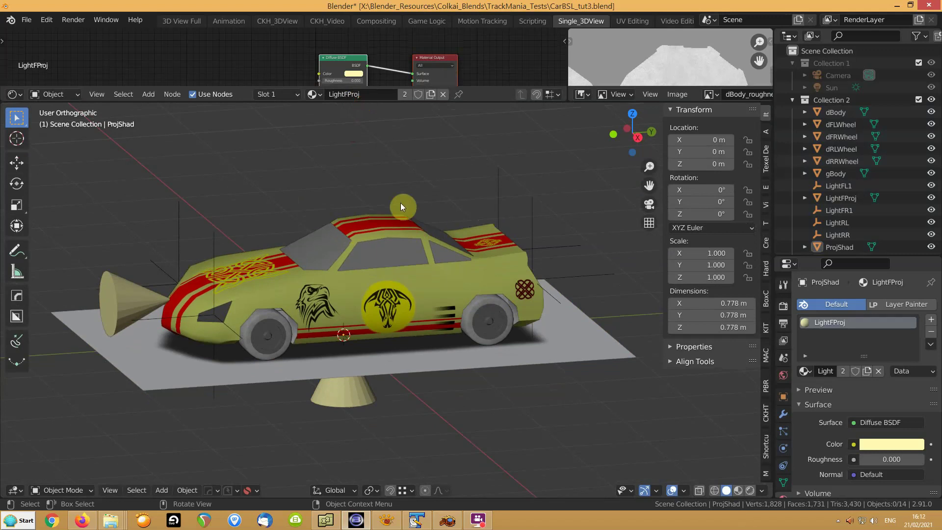
key(n)
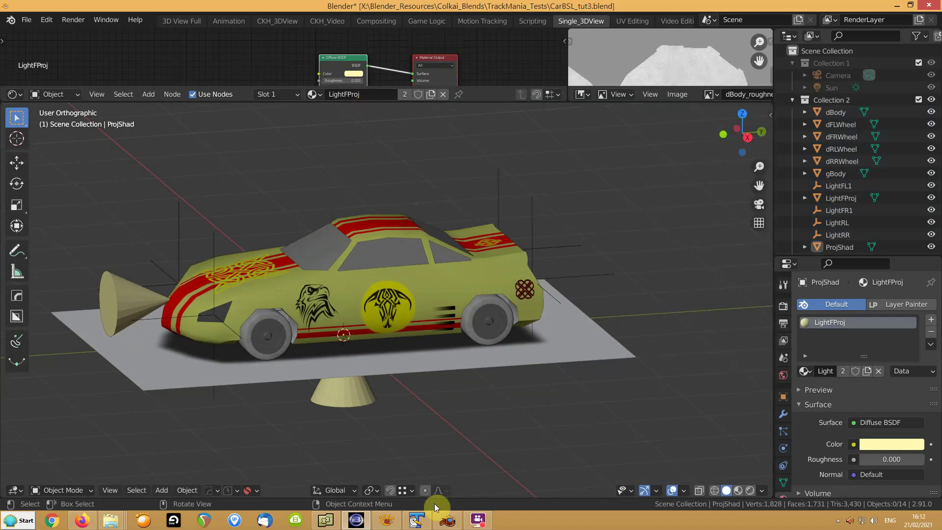
- Switch to XnView and compare the shadow images ProjShadOrg.png and ProjShad.dds at full view
click(387, 521)
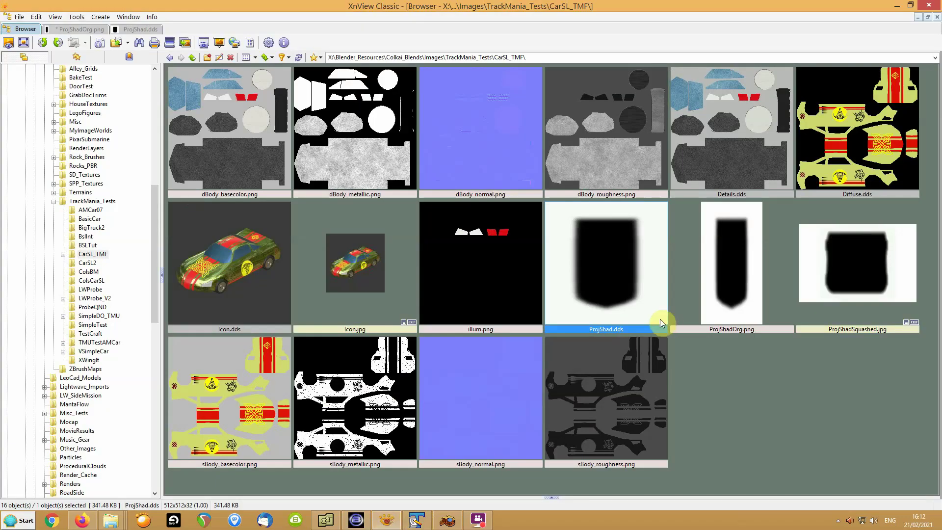
double_click(716, 288)
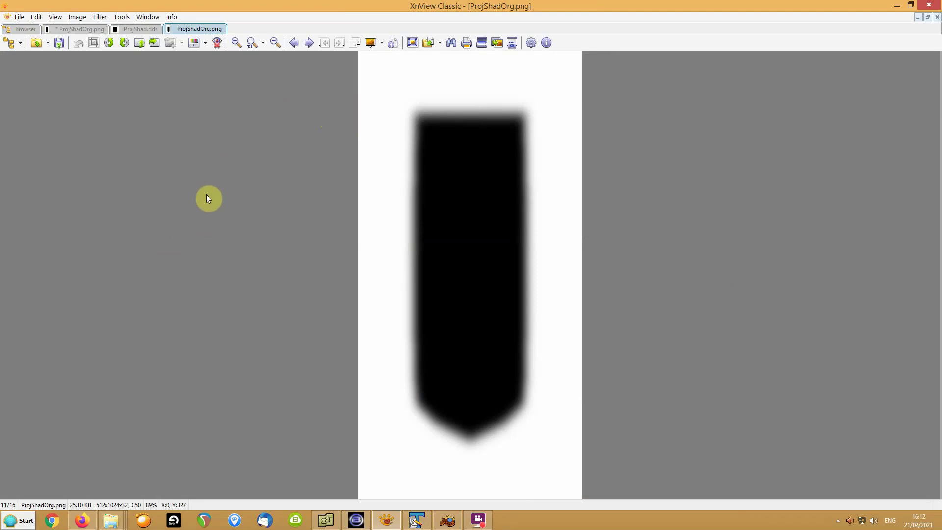
click(140, 29)
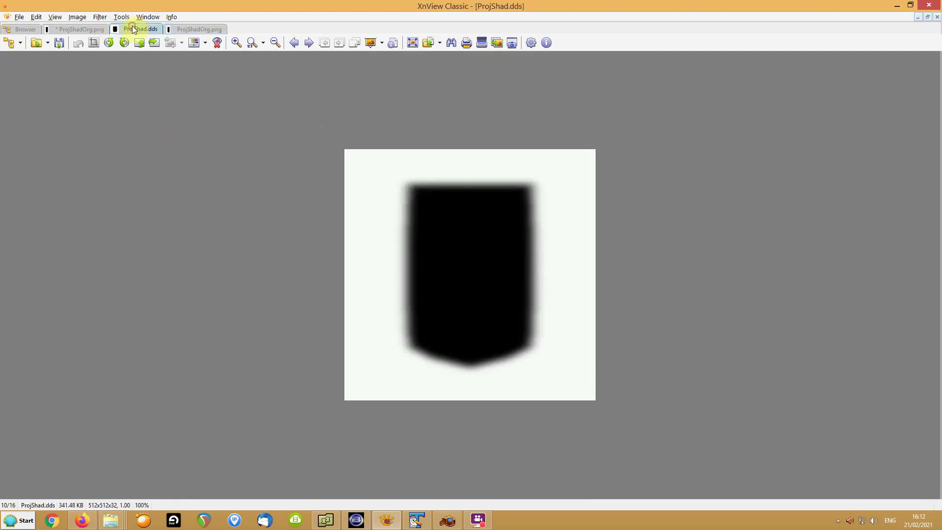
click(191, 29)
click(131, 31)
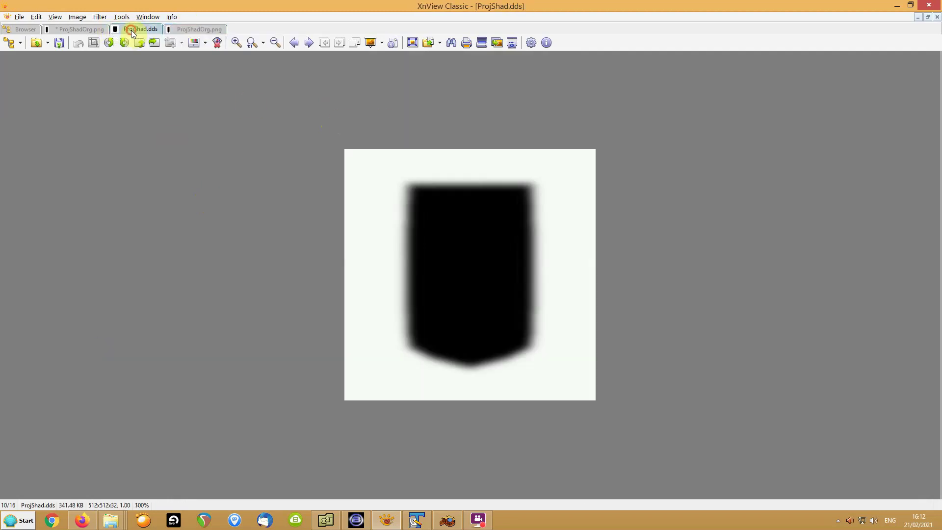
click(199, 29)
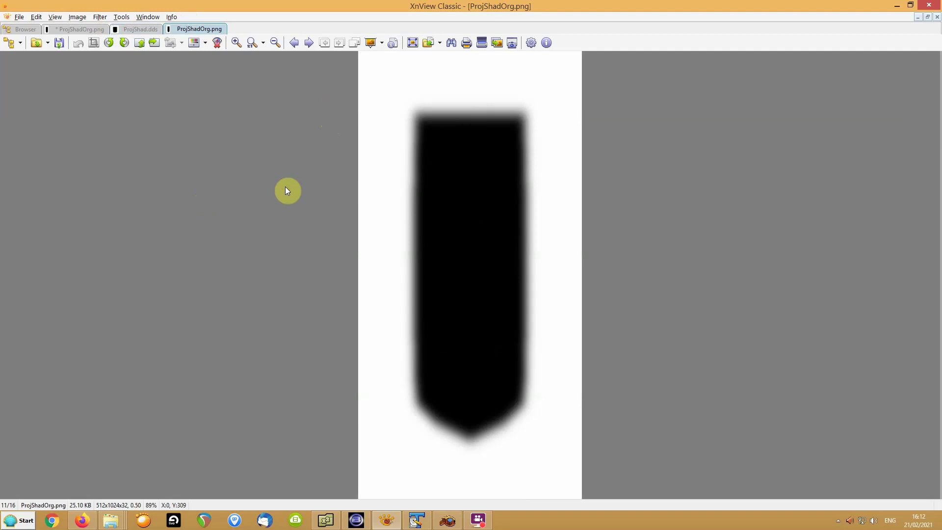
- Resize ProjShadOrg.png to a height of 512 pixels with Keep ratio off
key(shift+s)
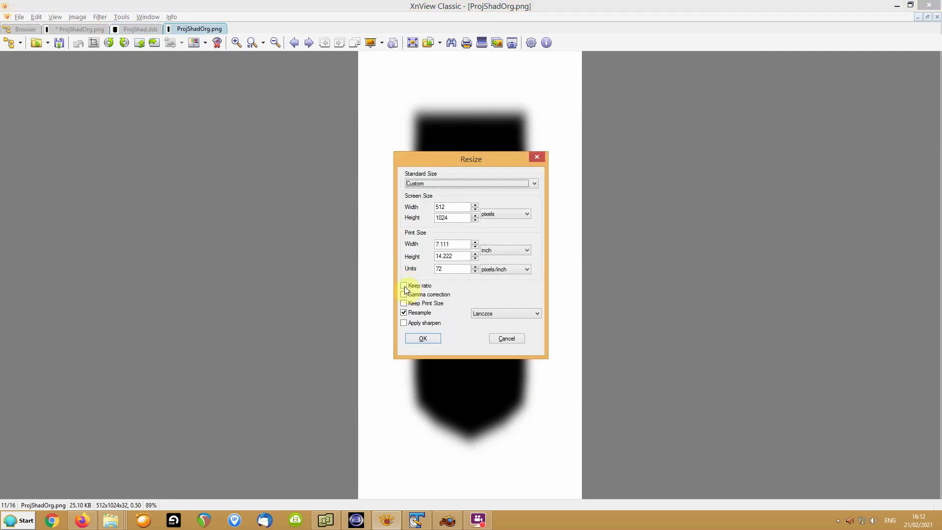
double_click(450, 217)
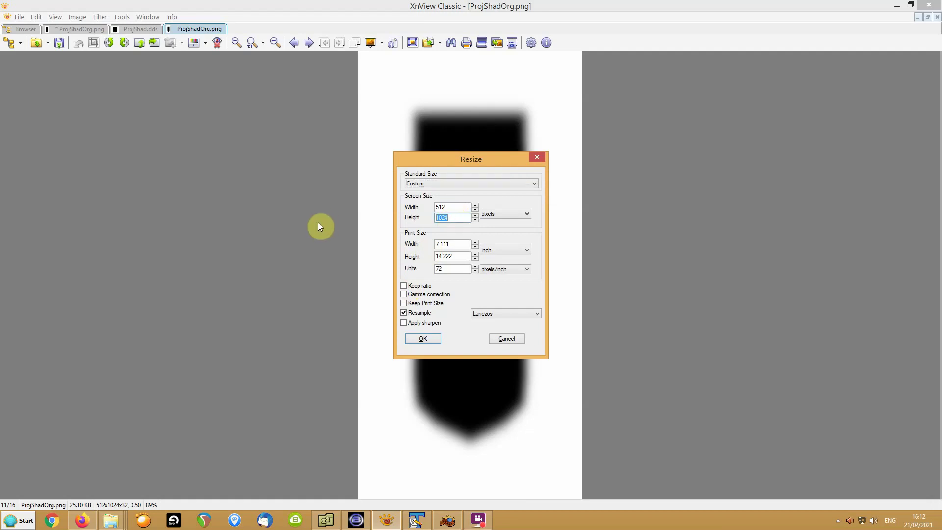
text(512)
key(Return)
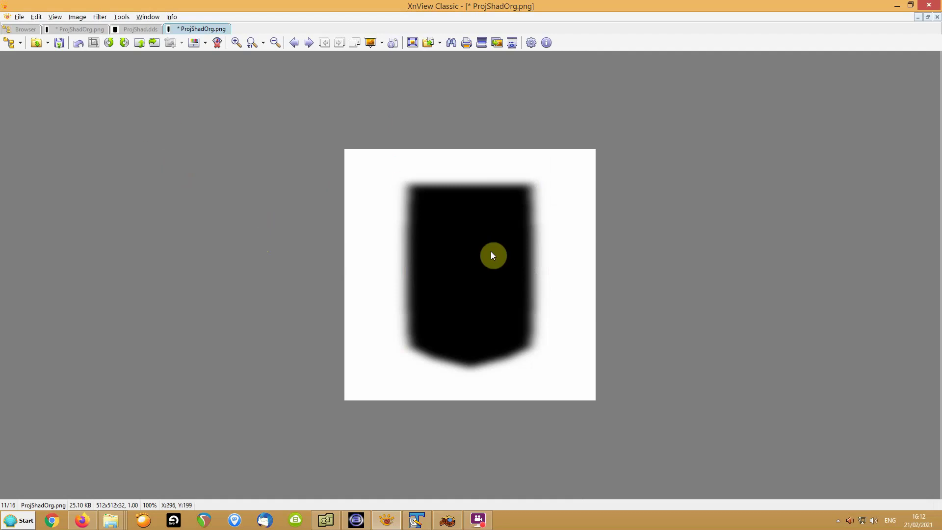
- View the file details of Details.dds in the CarSL_TMF folder and return to the car scene in Blender
click(32, 29)
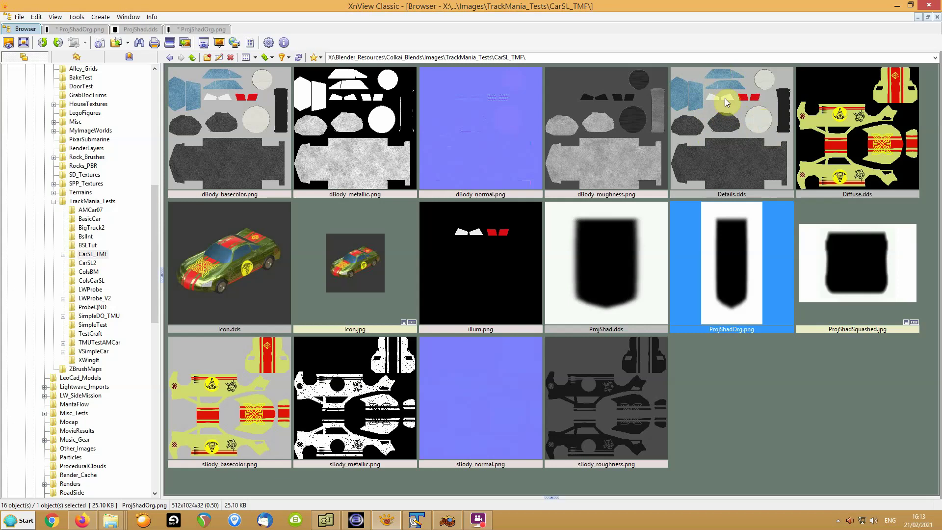
mouse_move(702, 105)
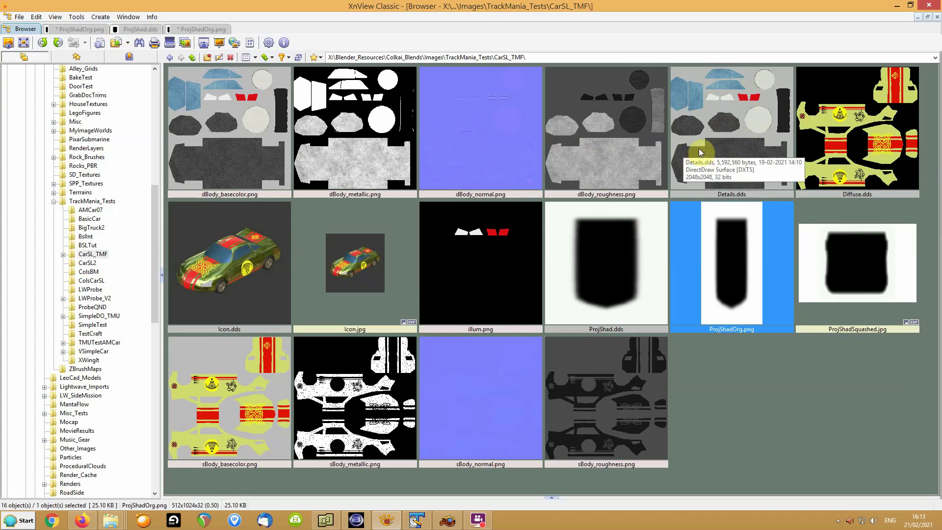
click(897, 6)
- Select the FakeShad ground plane beneath the car and examine it from a low side angle
shift+middle_drag(348, 292, 420, 303)
click(471, 342)
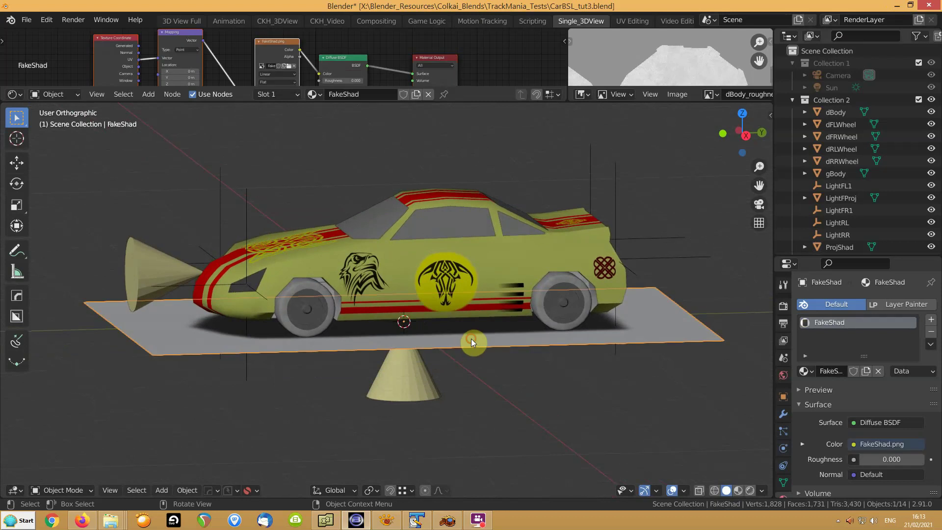
middle_drag(470, 338, 478, 340)
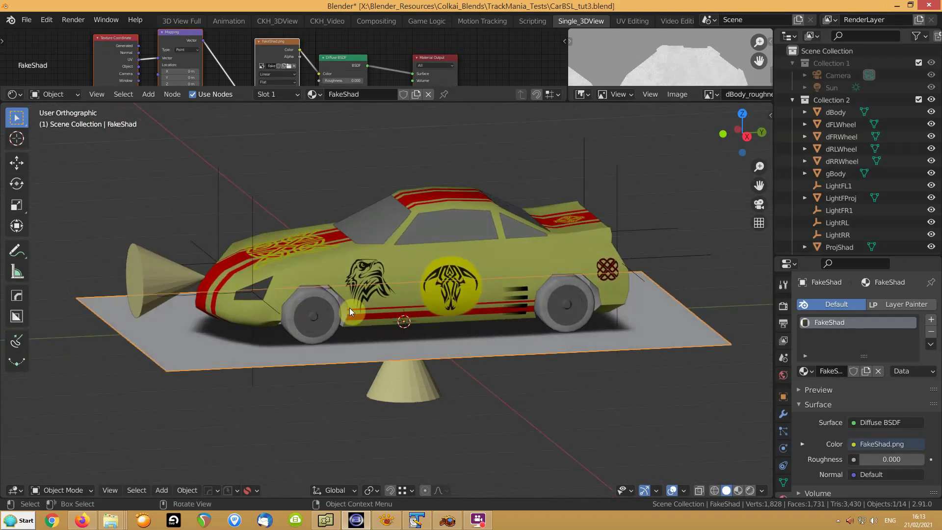
middle_drag(359, 314, 337, 301)
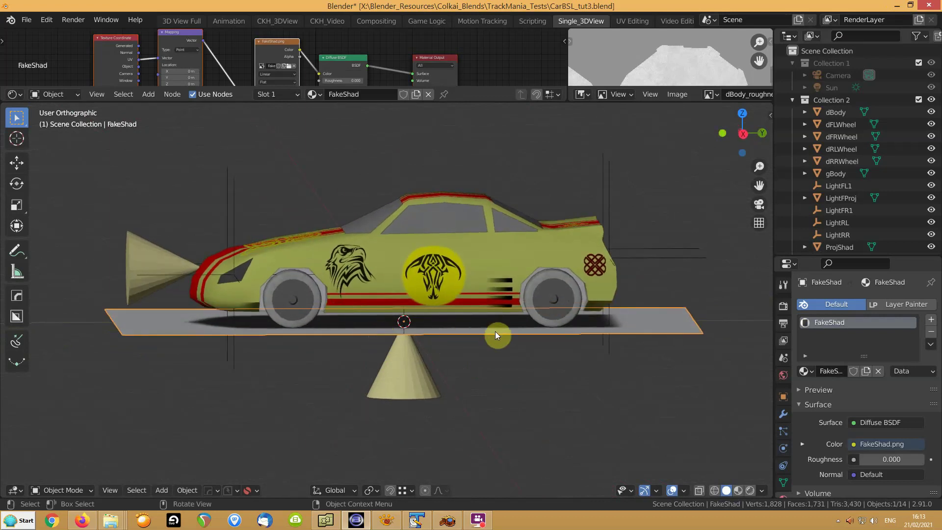
- Select the four light empties LightRL, LightRR, LightFR1 and LightFL1 in turn and examine their placement around the car
middle_drag(496, 336, 496, 343)
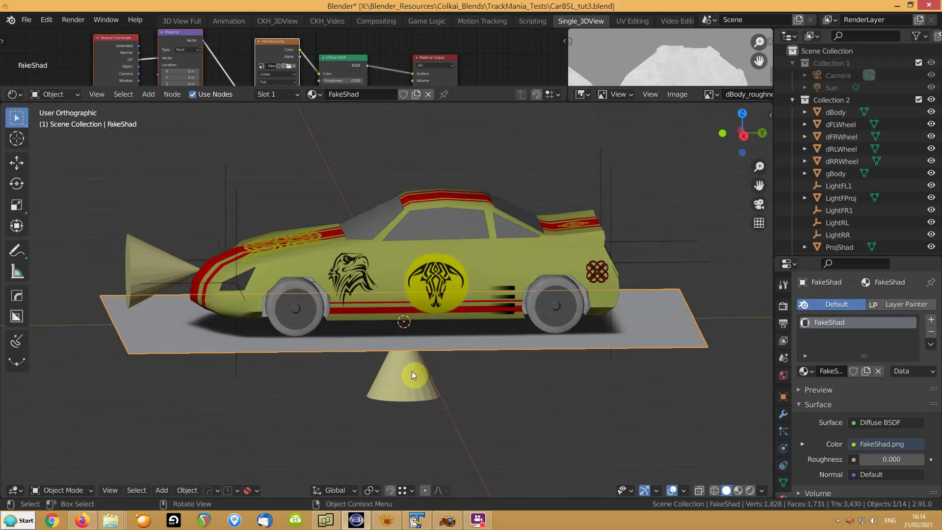
middle_drag(381, 317, 382, 359)
middle_drag(393, 319, 407, 239)
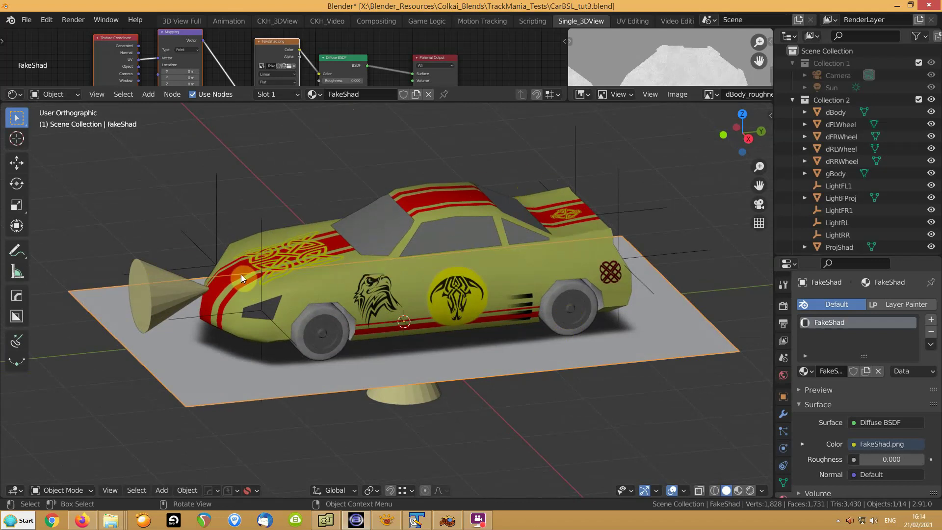
click(574, 165)
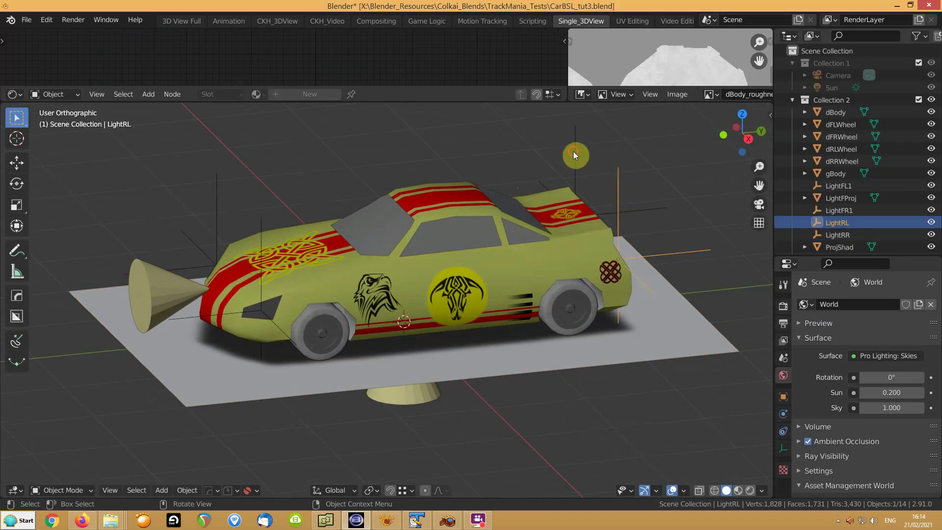
click(575, 155)
click(217, 201)
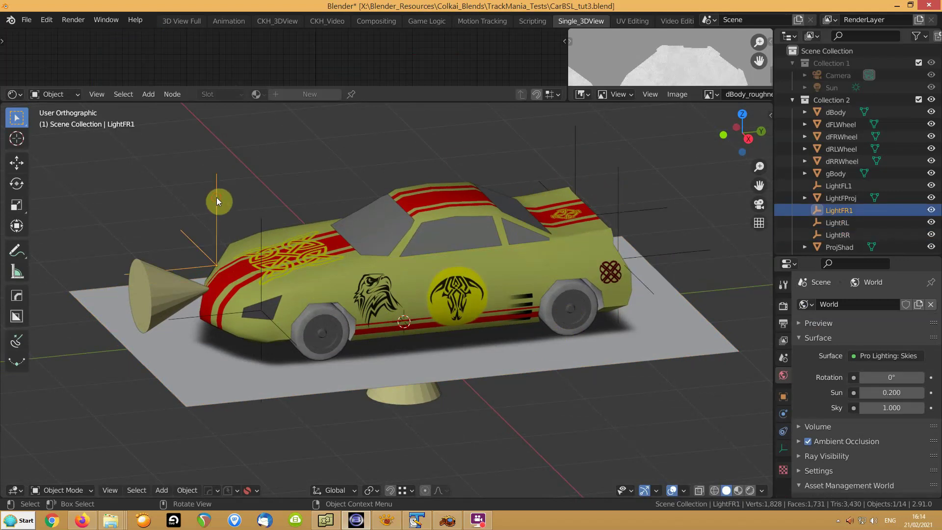
click(260, 223)
middle_drag(271, 238, 319, 263)
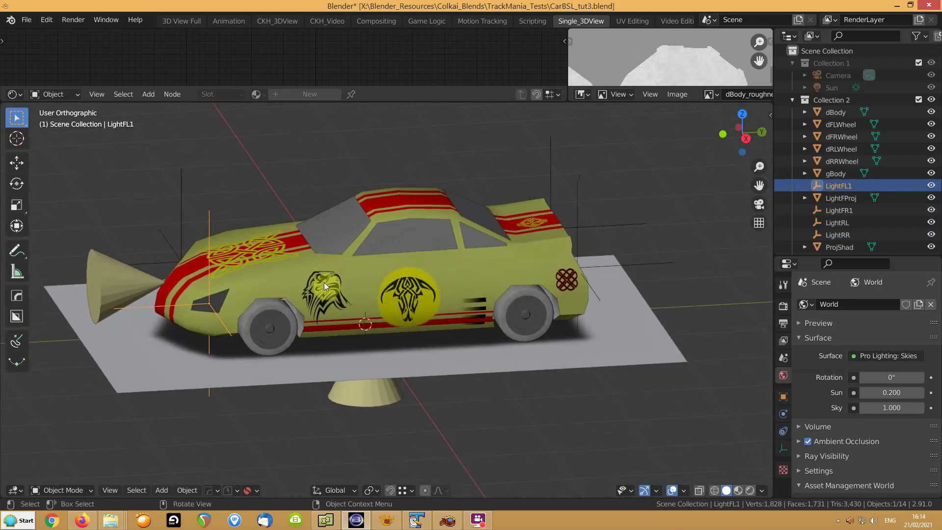
click(555, 170)
middle_drag(577, 213, 538, 239)
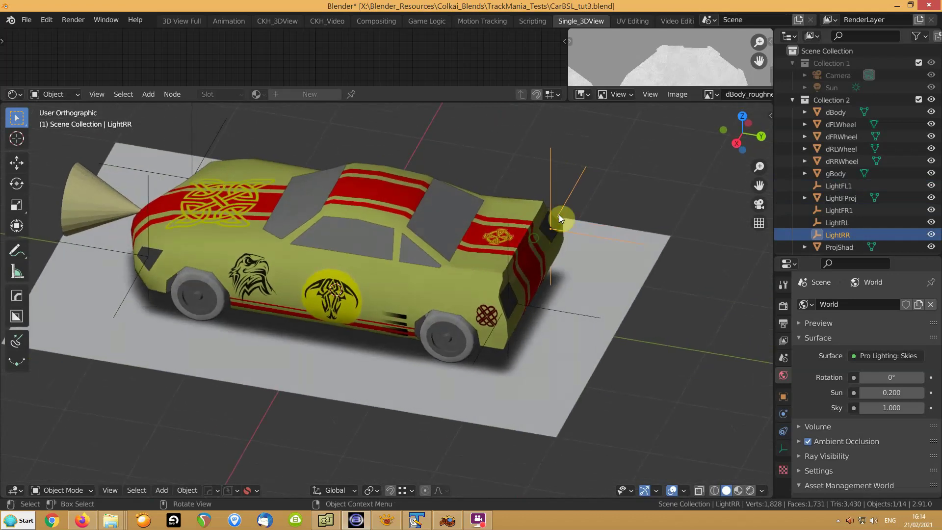
- Activate the Move tool on the LightRR empty and set the transform orientation to Local
mouse_move(427, 254)
middle_down()
mouse_move(441, 268)
mouse_move(393, 279)
mouse_move(431, 241)
mouse_move(421, 265)
middle_up()
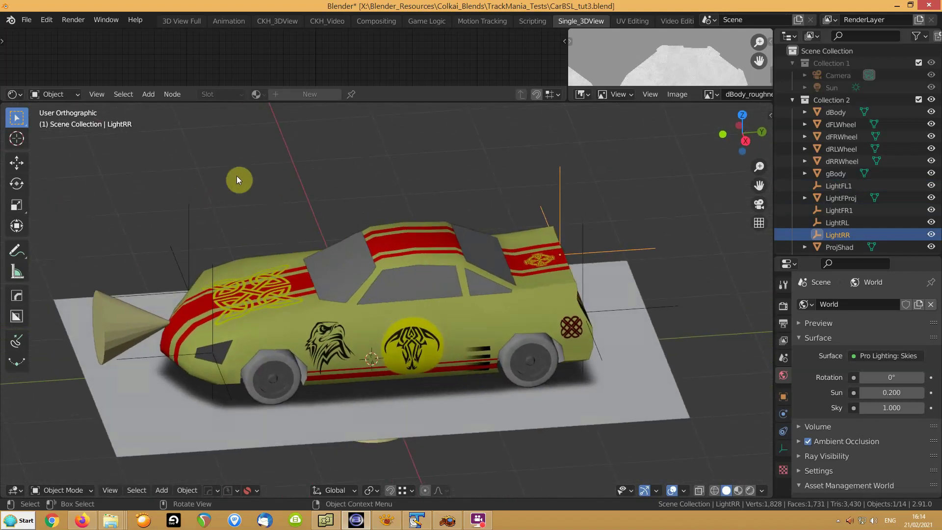
middle_drag(357, 307, 373, 372)
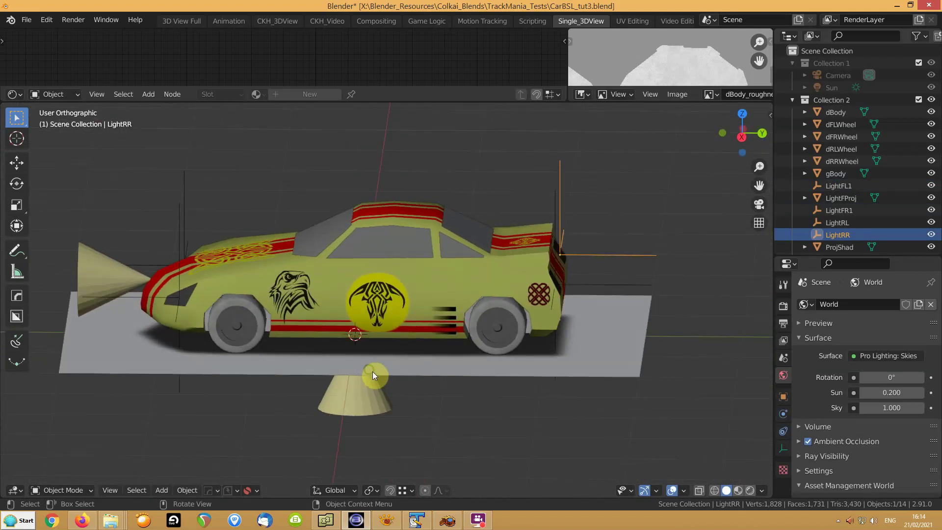
key(KP_3)
middle_drag(371, 284, 345, 393)
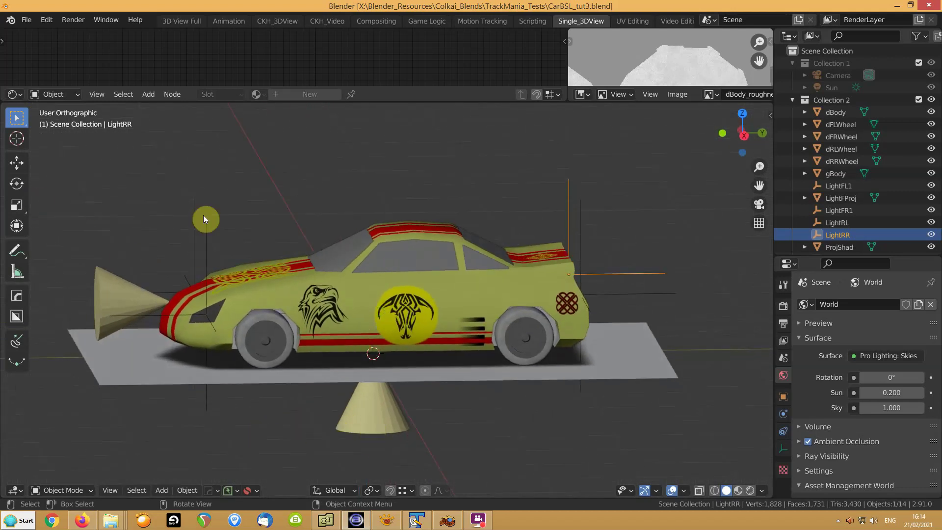
click(20, 168)
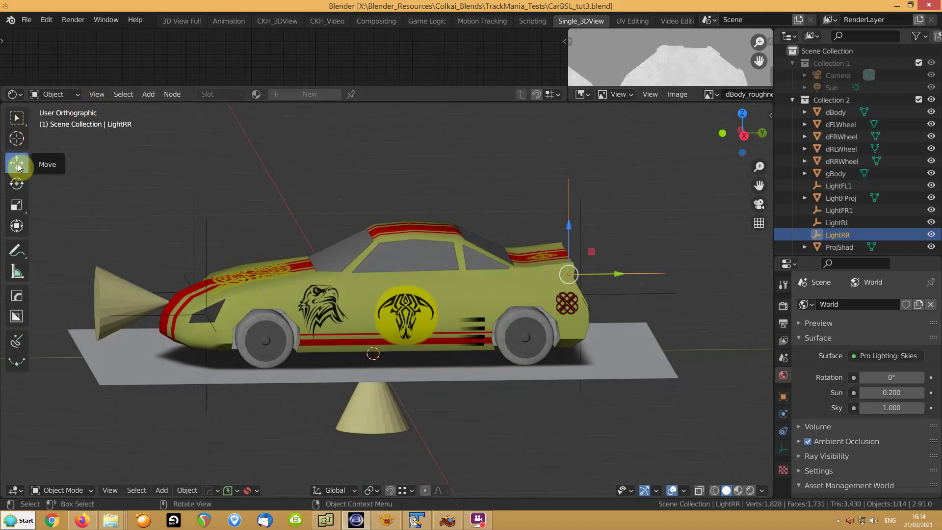
click(341, 490)
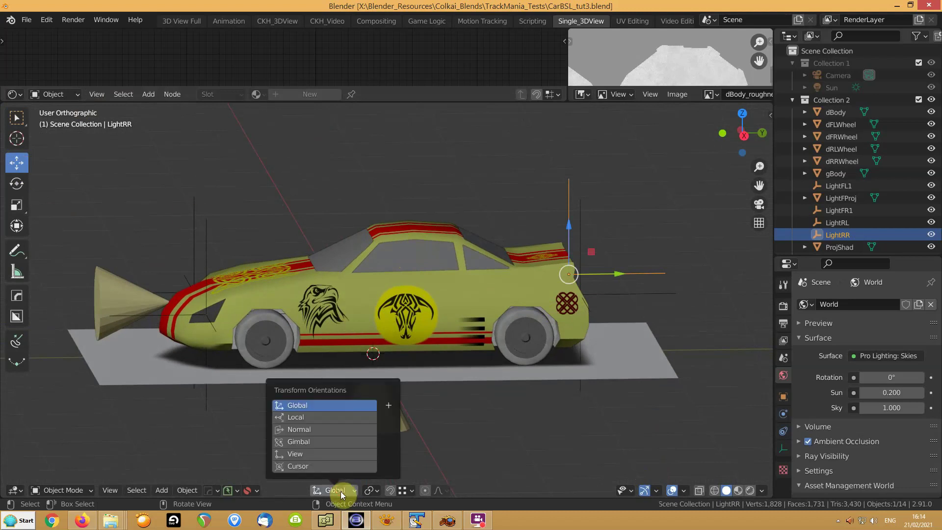
click(292, 420)
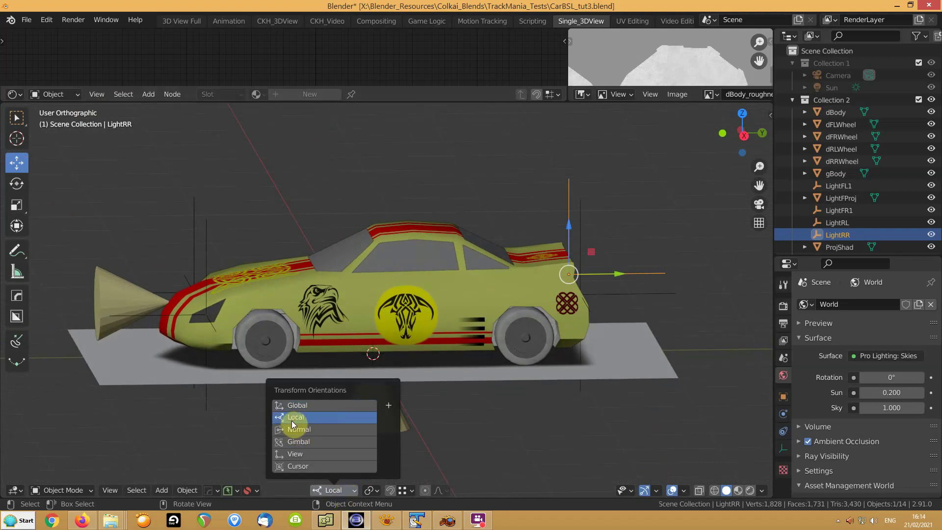
- Delete the ProjShad cone beneath the car
click(378, 428)
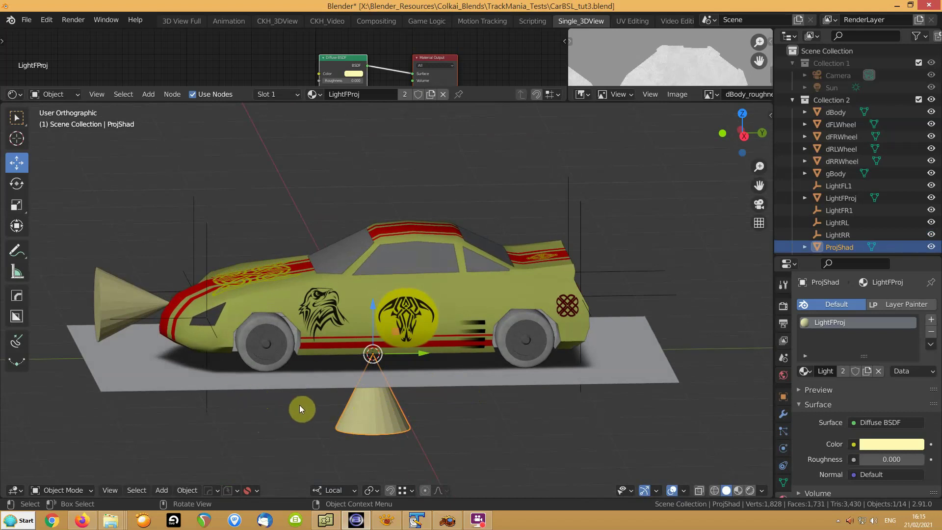
key(Delete)
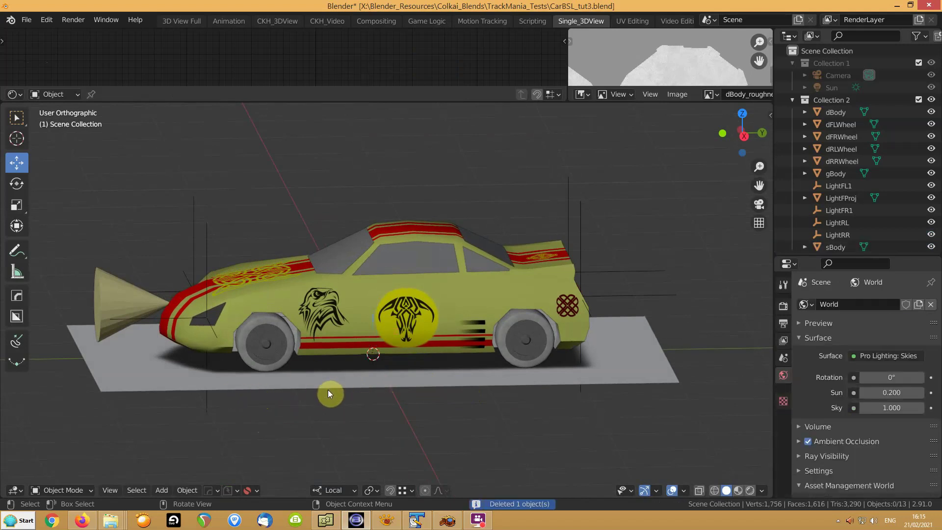
- Duplicate the FakeShad ground plane in place and move the copy to Collection 20
click(327, 376)
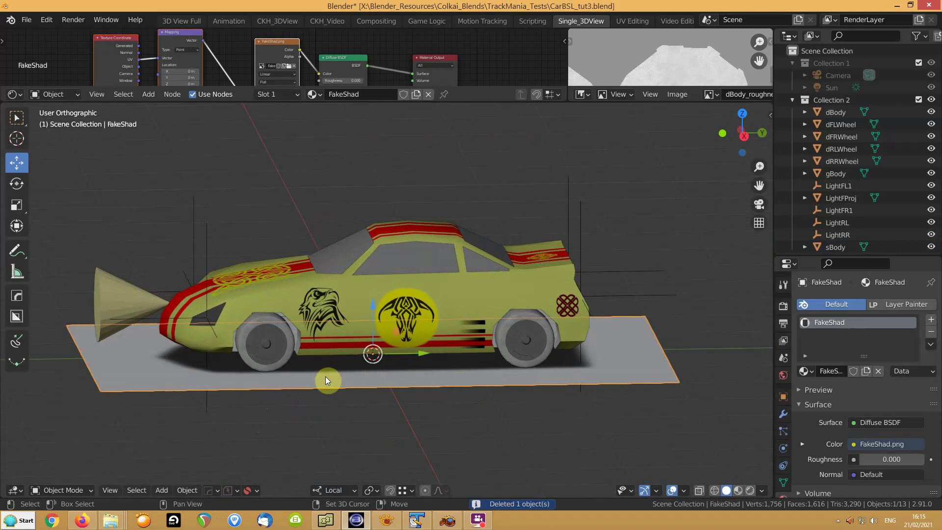
key(shift+d)
right_click(326, 376)
key(m)
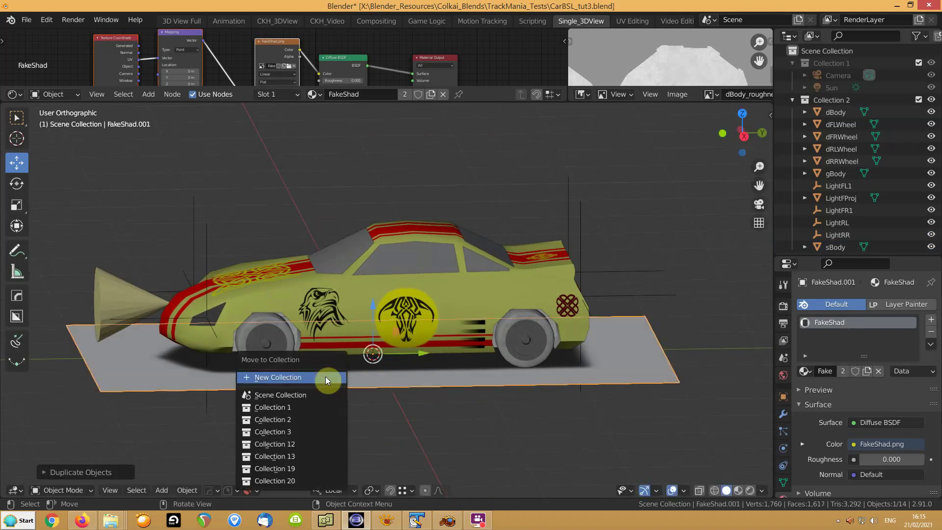
click(282, 474)
- Rename the original FakeShad plane beneath the car as ProjShad
click(342, 378)
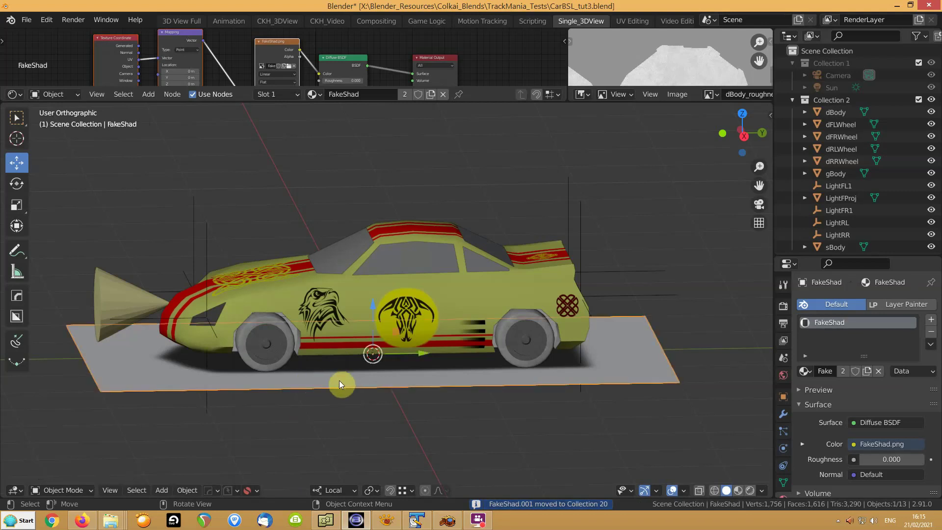
key(F2)
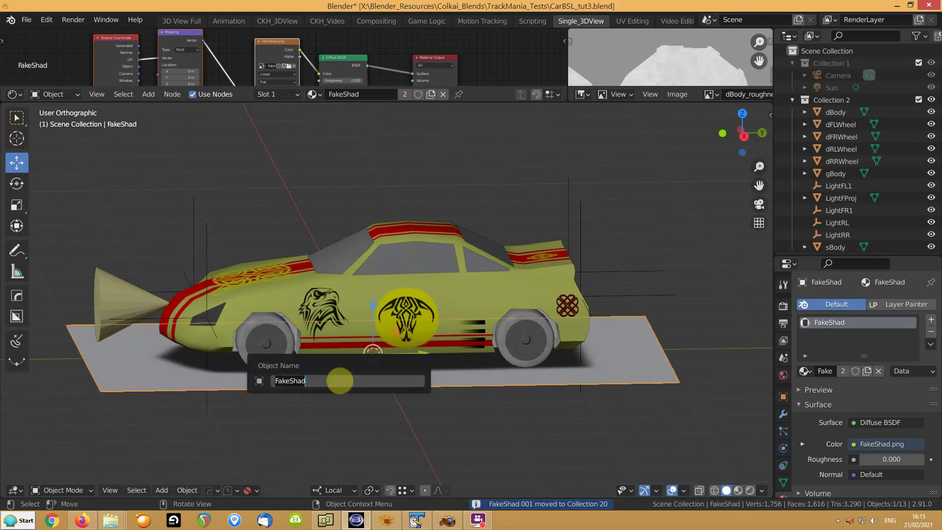
text(ProjShad)
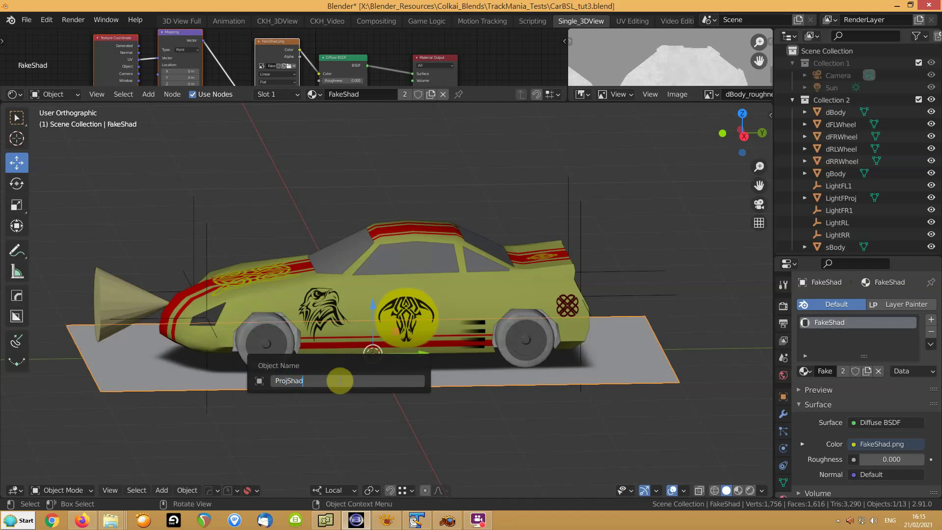
key(Return)
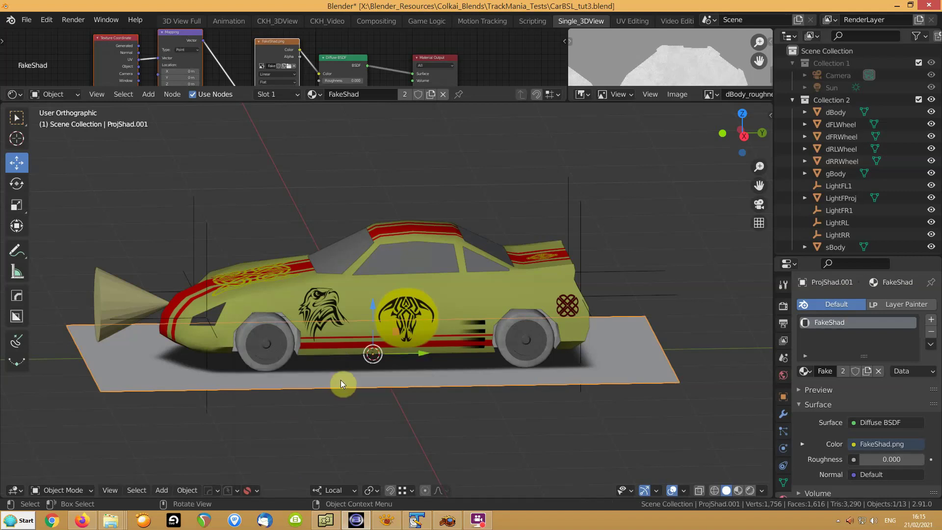
- Start the Shortcut VUr input display docked to the Left, with Offset X at about 84 and Offset Y at 46
key(n)
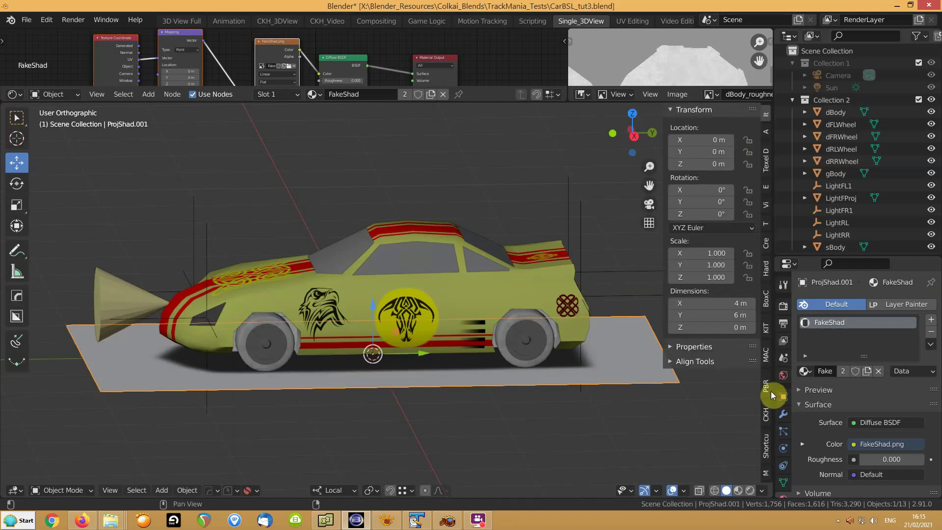
click(766, 446)
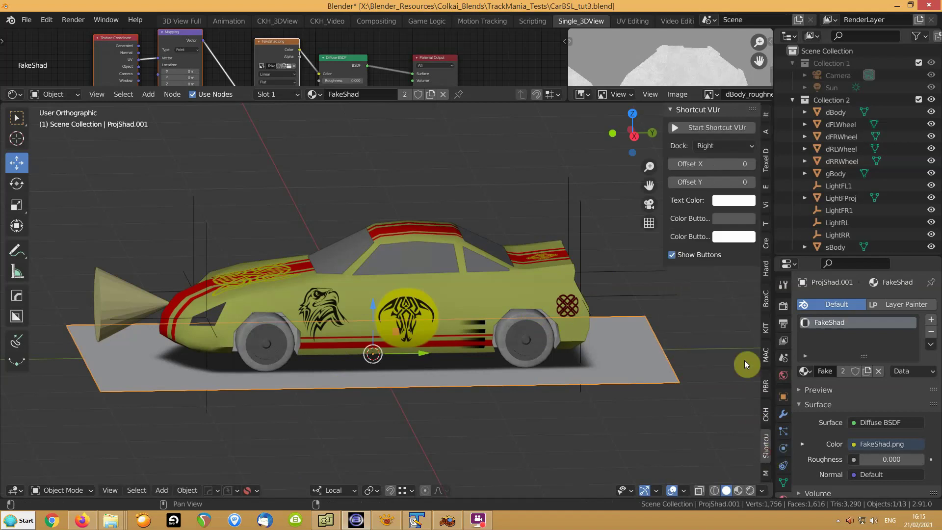
click(711, 145)
click(710, 160)
click(681, 124)
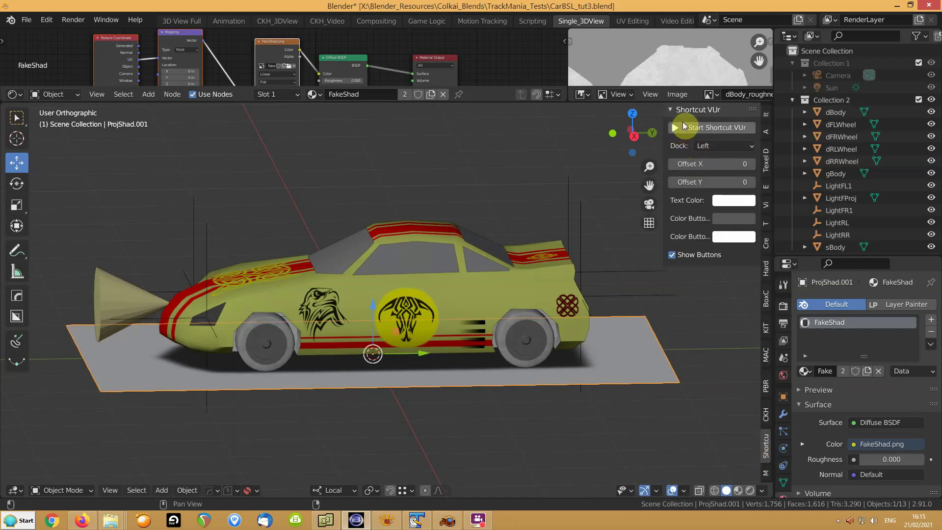
key(n)
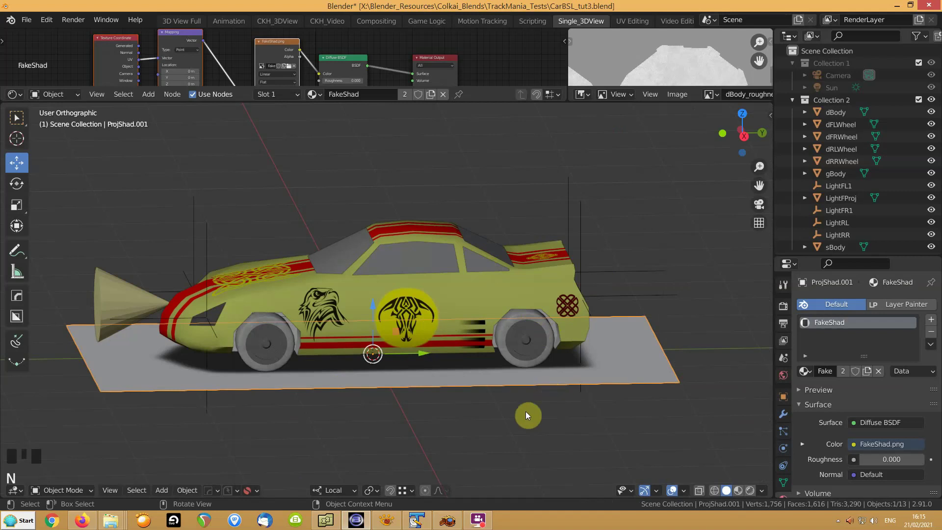
key(n)
drag(696, 180, 731, 164)
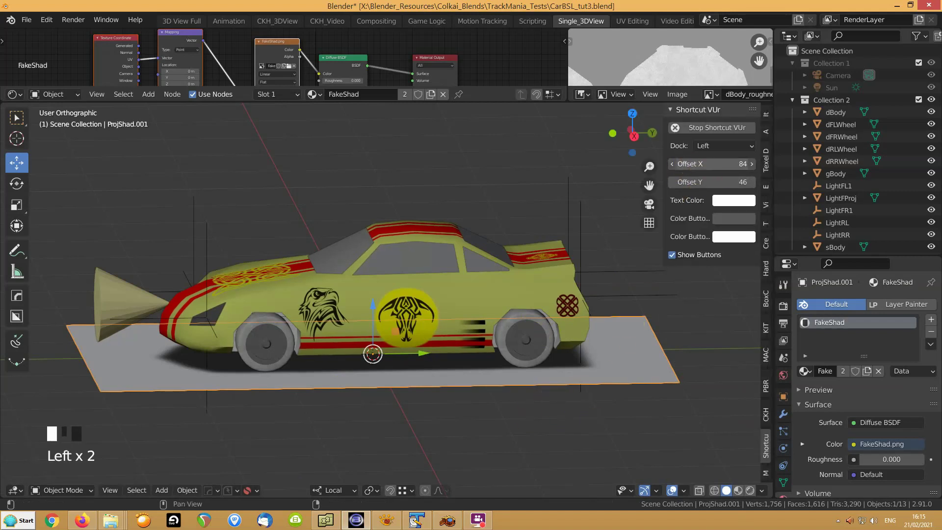
key(n)
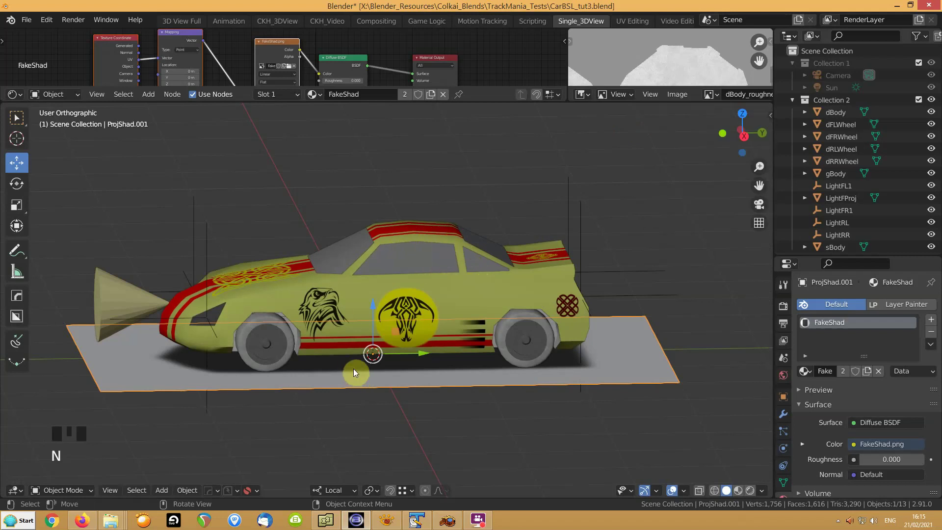
- Remove the .001 suffix from the ground plane's name so it reads ProjShad
key(F2)
key(ctrl+BackSpace)
key(ctrl+BackSpace)
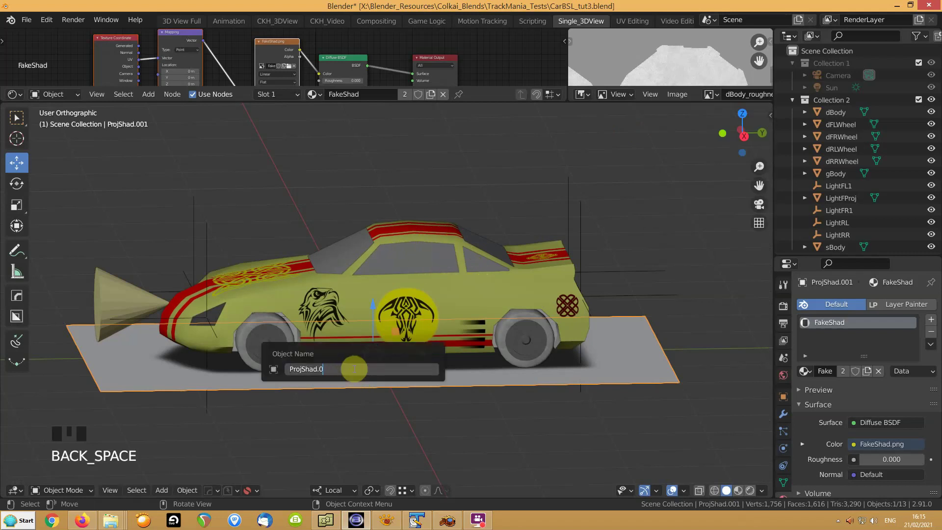
key(Return)
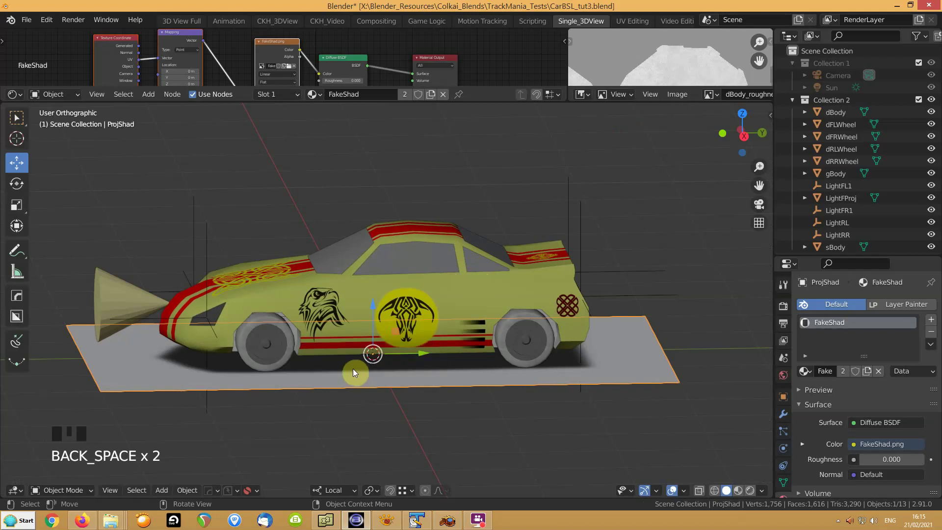
- Rotate the ProjShad plane 90° about the X axis and remove its FakeShad material slot
text(rx90)
click(353, 369)
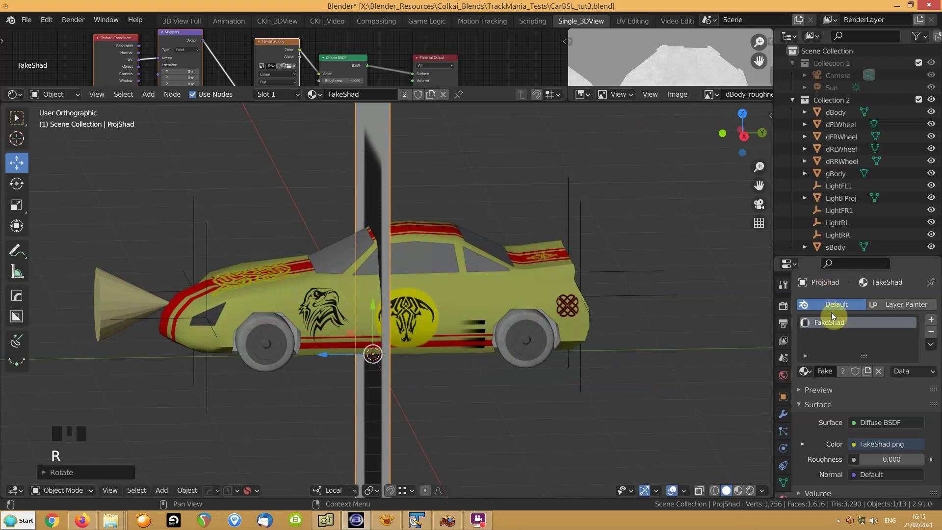
click(931, 332)
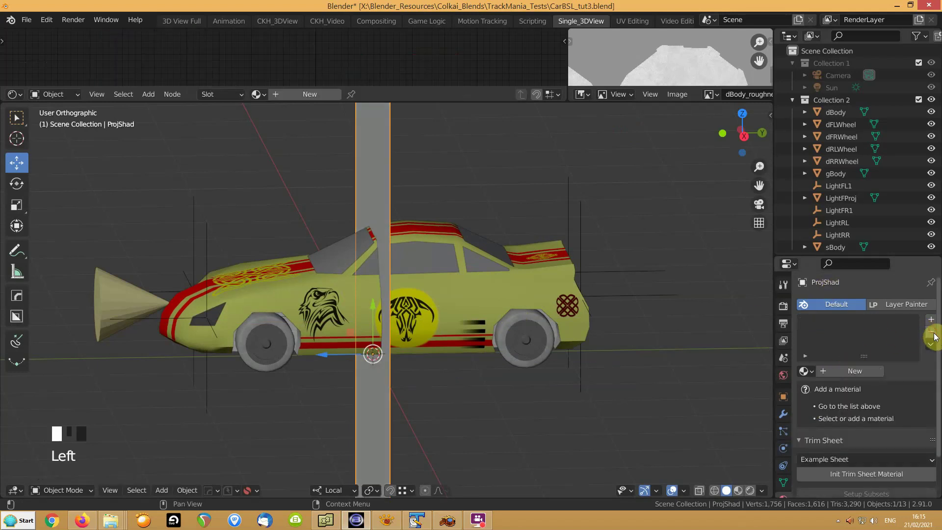
- Delete the four light empties LightFR1, LightFL1, LightRL and LightRR around the car
scroll(390, 392, down, 5)
middle_drag(393, 370, 406, 309)
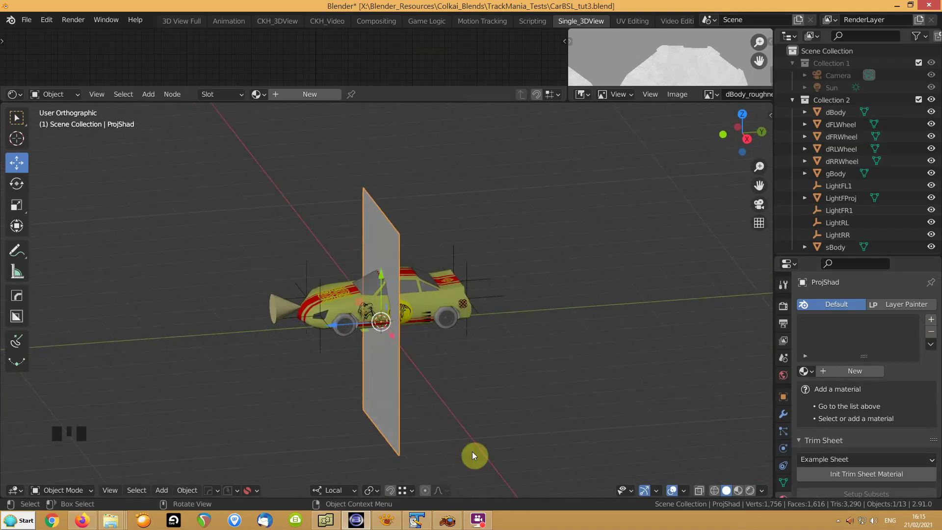
scroll(481, 416, up, 4)
middle_drag(481, 416, 489, 414)
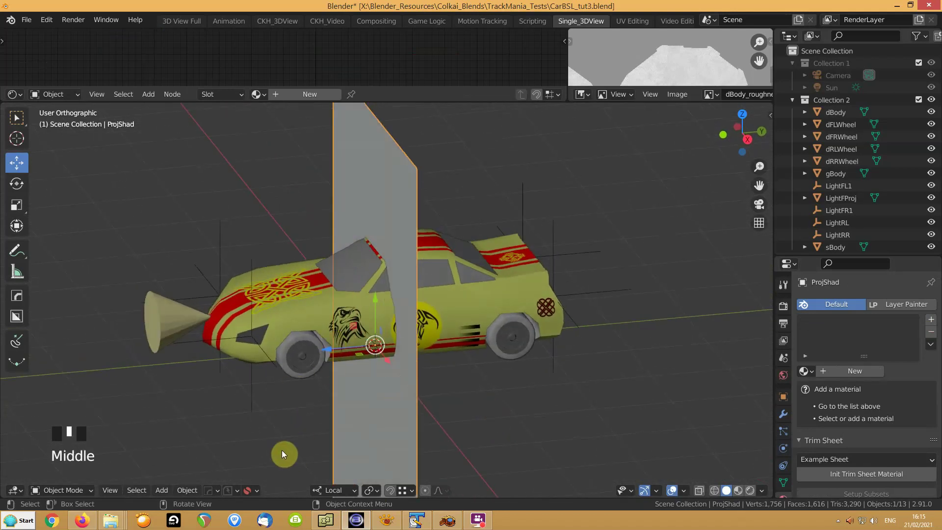
click(218, 266)
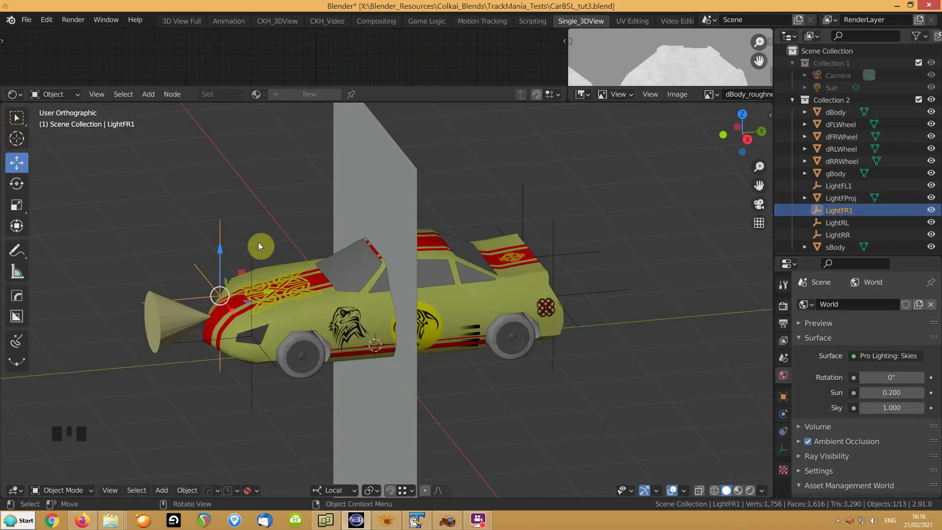
key(shift)
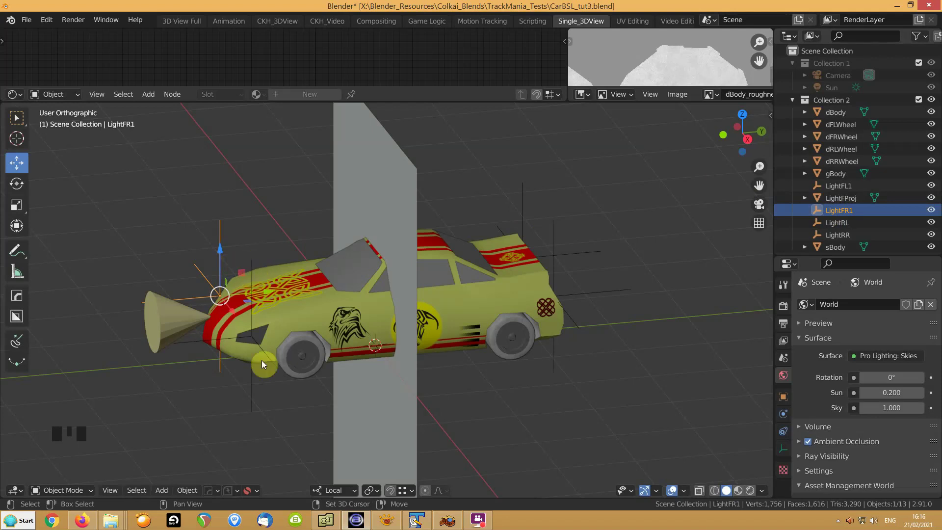
shift+click(245, 400)
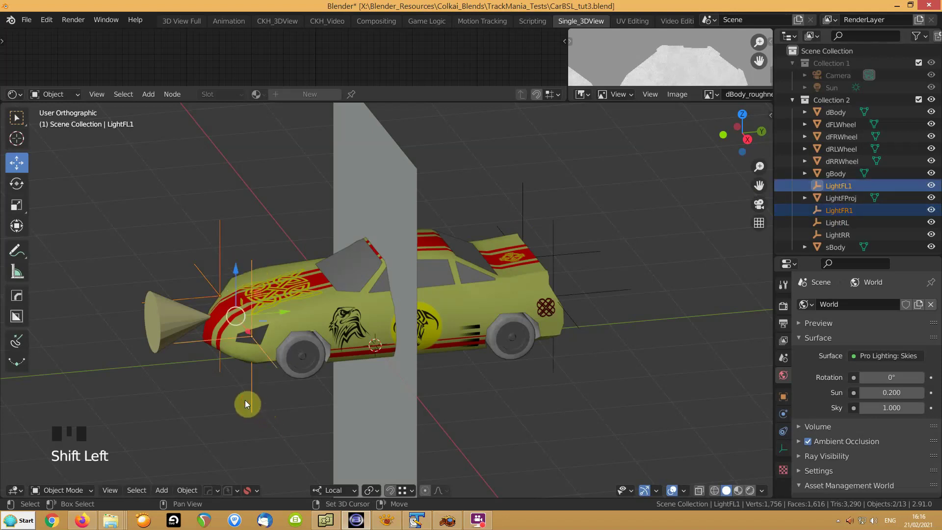
shift+click(550, 371)
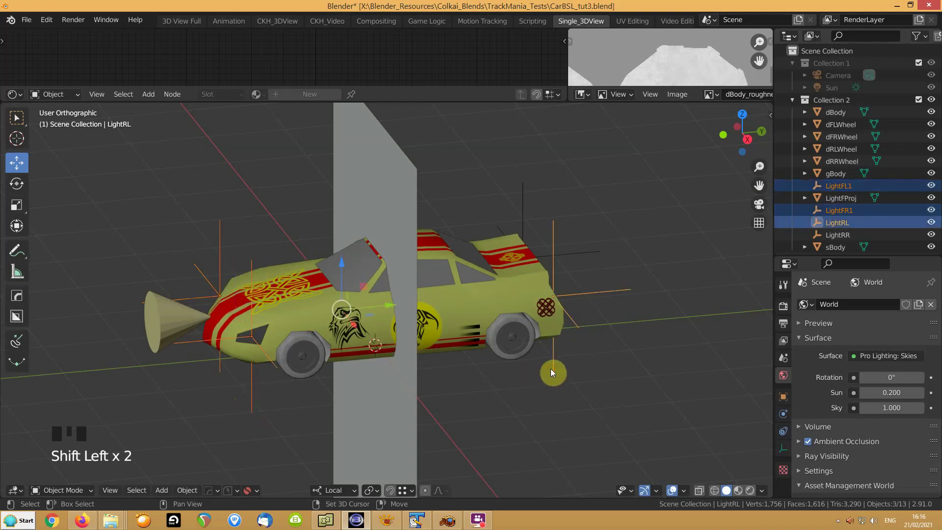
shift+click(525, 202)
key(Delete)
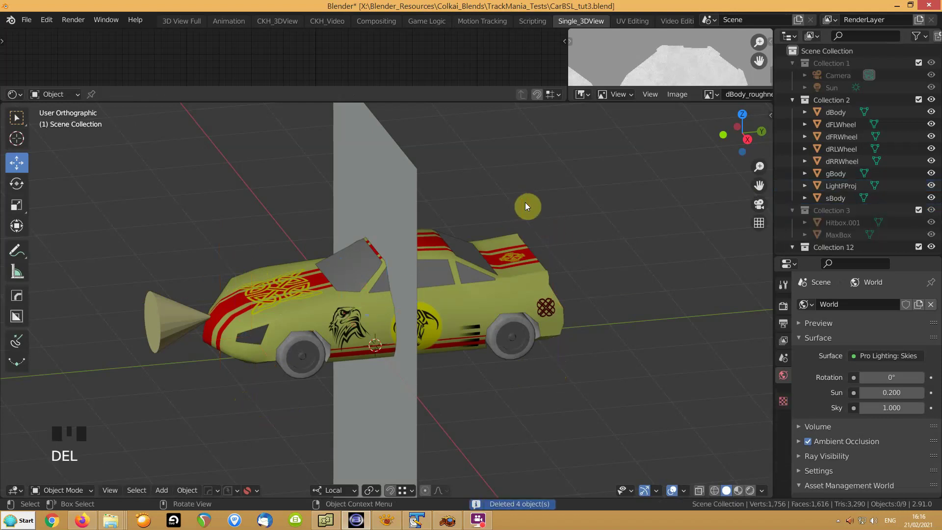
- Add a mesh cylinder at the scene origin with its vertex count set to 6
key(shift+a)
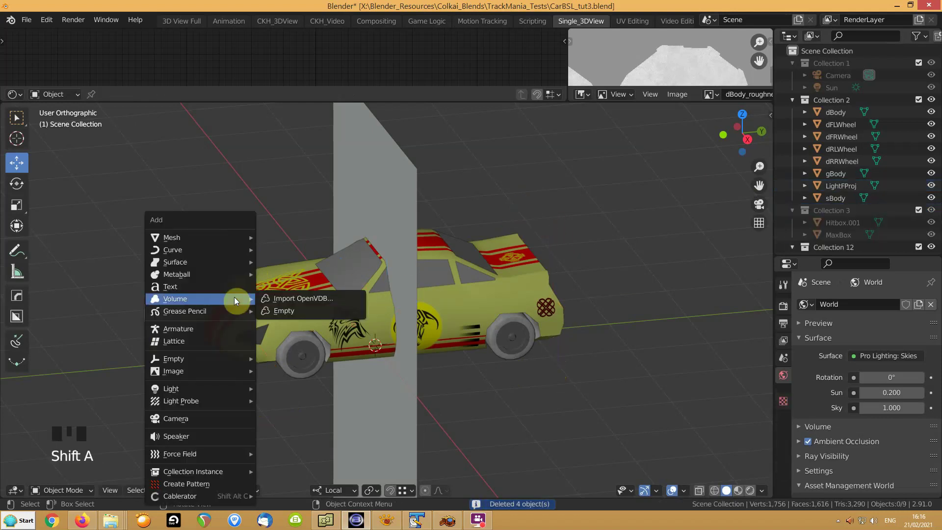
mouse_move(163, 244)
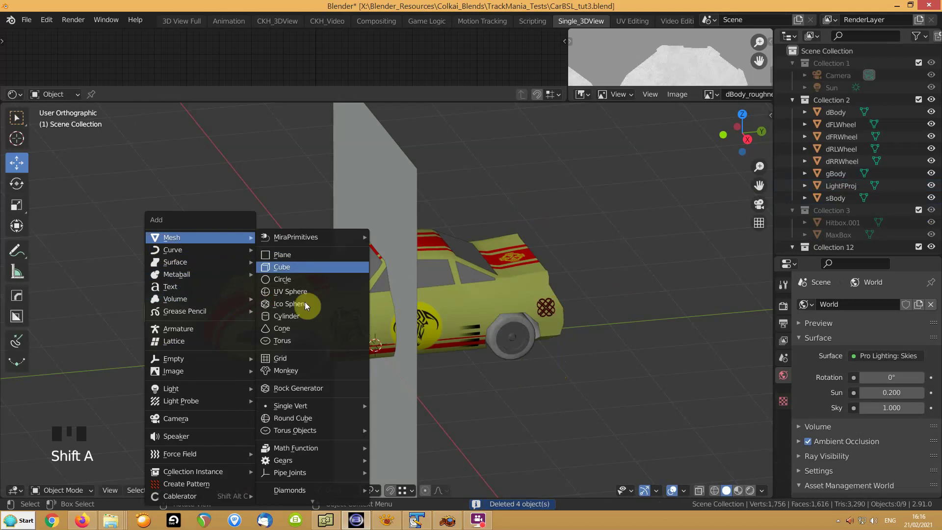
click(304, 314)
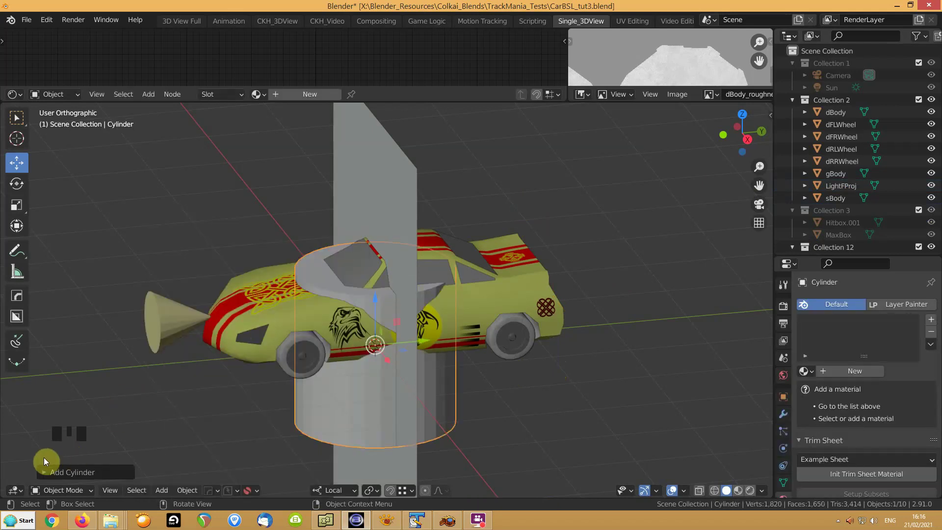
click(55, 472)
click(142, 326)
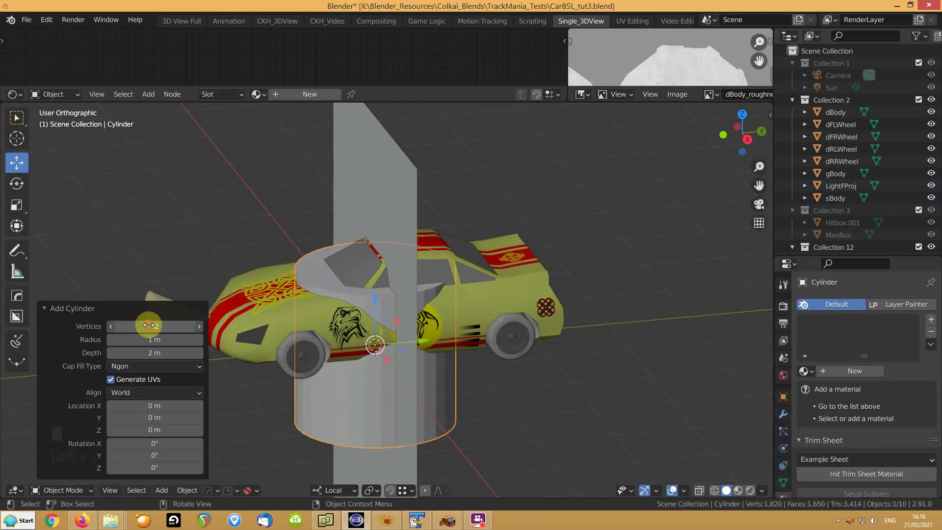
text(6)
key(Return)
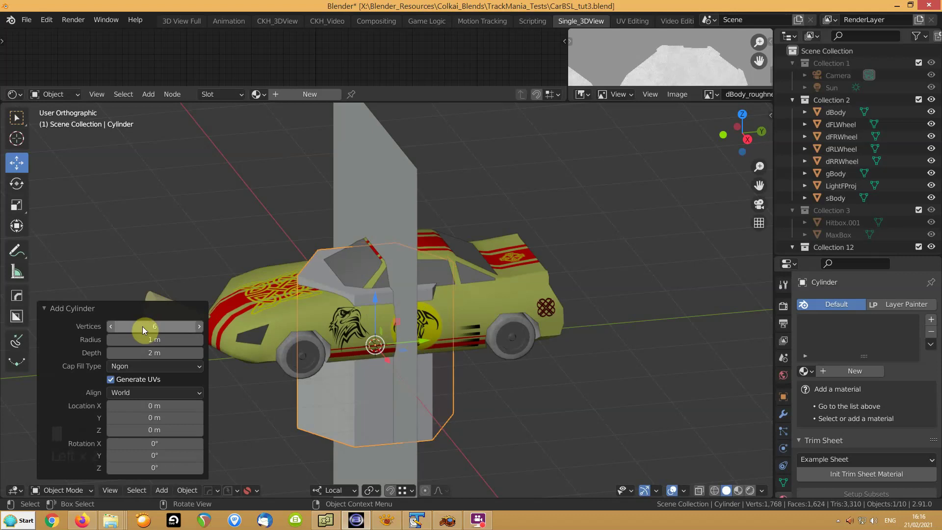
click(211, 219)
click(319, 283)
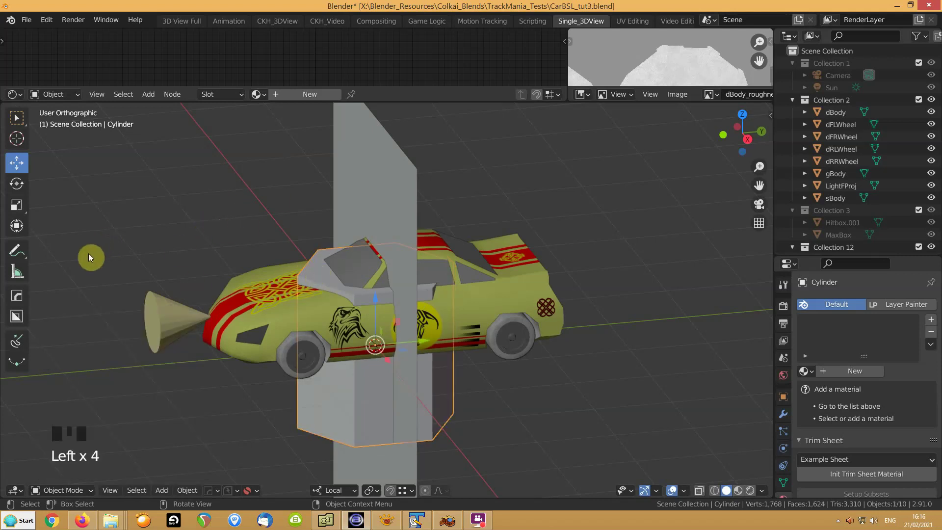
- Scale the hexagonal cylinder to about 0.158, and flatten it along its local Z axis to about 0.119
key(s)
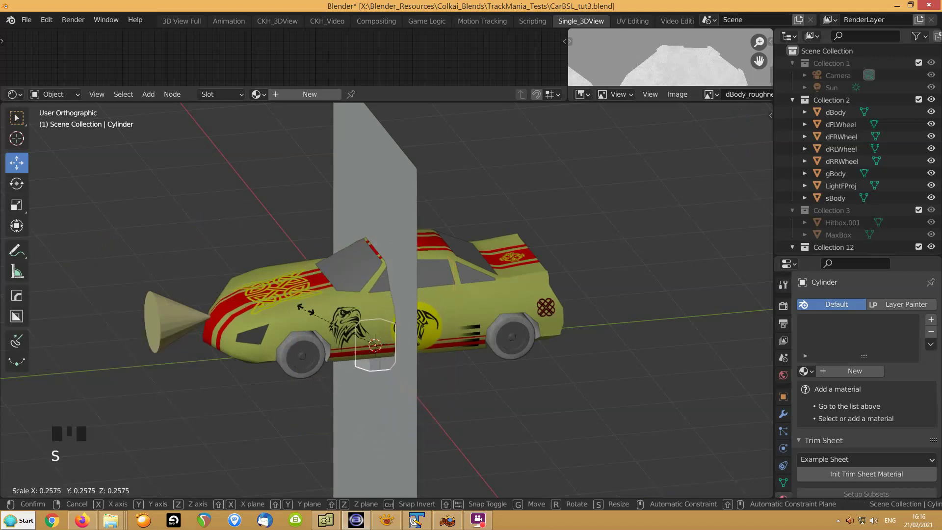
click(338, 318)
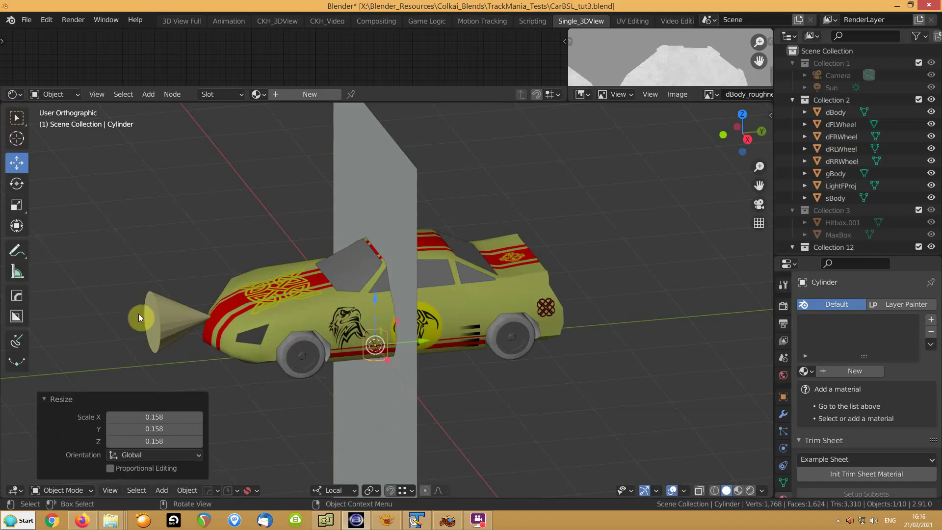
key(s)
key(z)
key(z)
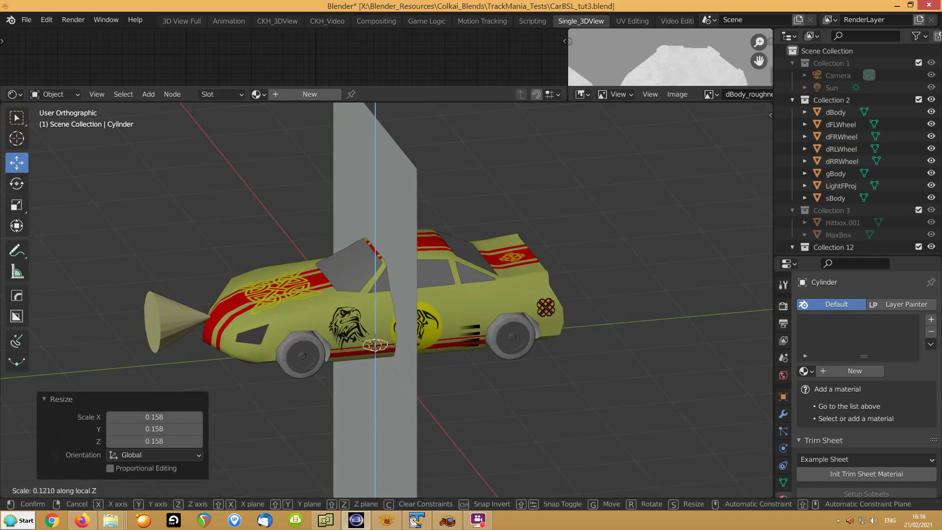
click(348, 337)
- Rotate the flattened cylinder 90° about its local X axis and apply its rotation and scale
key(r)
key(x)
key(x)
text(90)
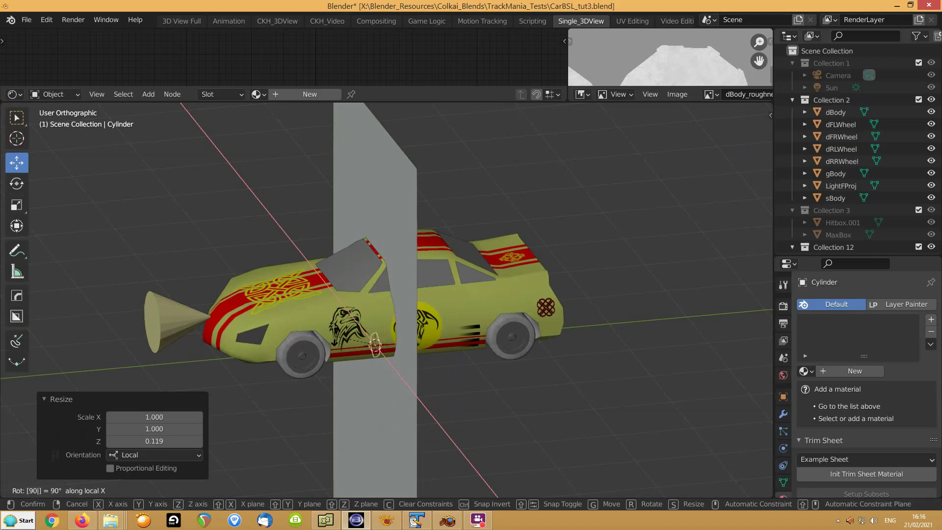
key(Return)
key(ctrl+a)
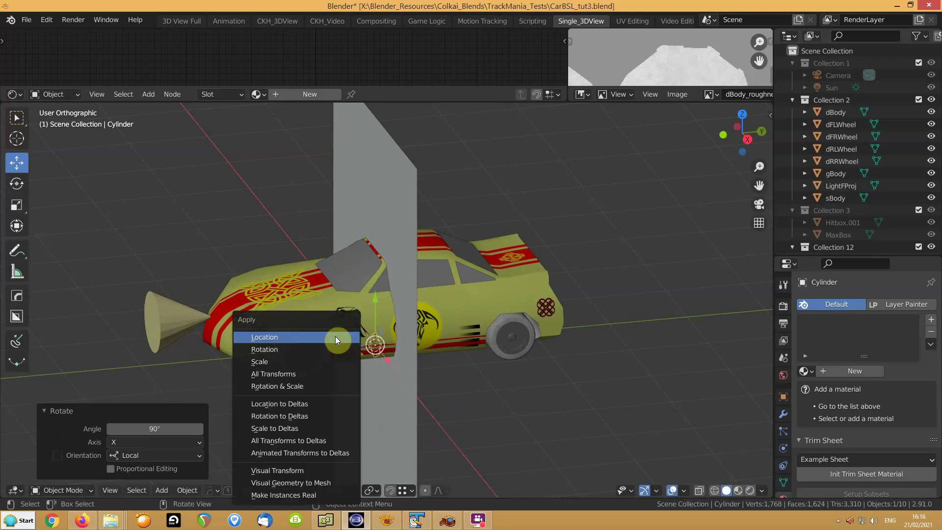
click(303, 388)
- Move the cylinder about 0.7 m sideways and 1.9 m forward, and raise it onto the car's front right headlight
mouse_move(400, 354)
middle_down()
mouse_move(427, 376)
mouse_move(440, 368)
mouse_move(404, 369)
middle_up()
shift+middle_drag(317, 422, 370, 282)
click(40, 411)
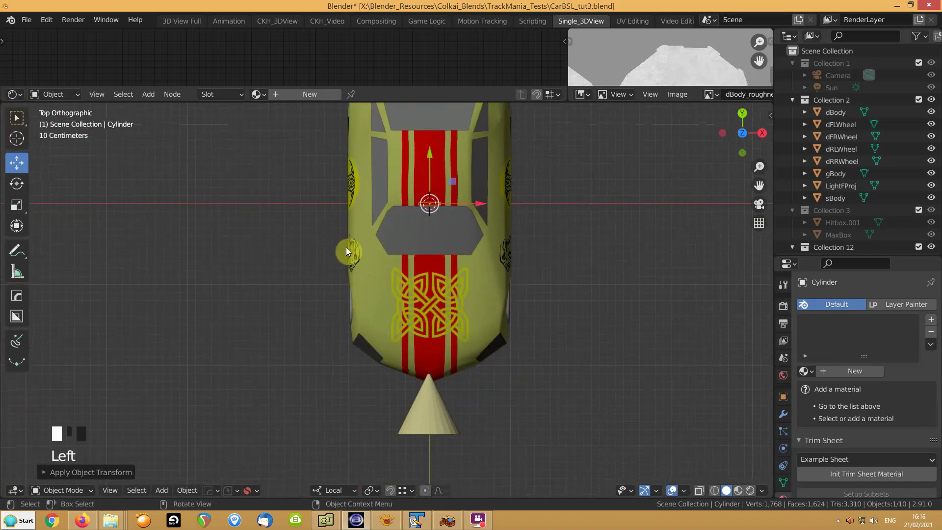
key(g)
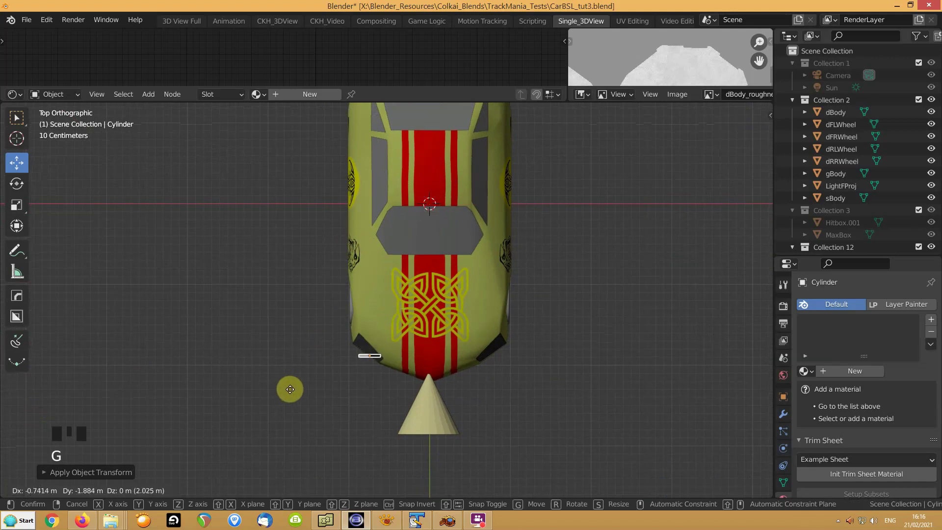
click(289, 386)
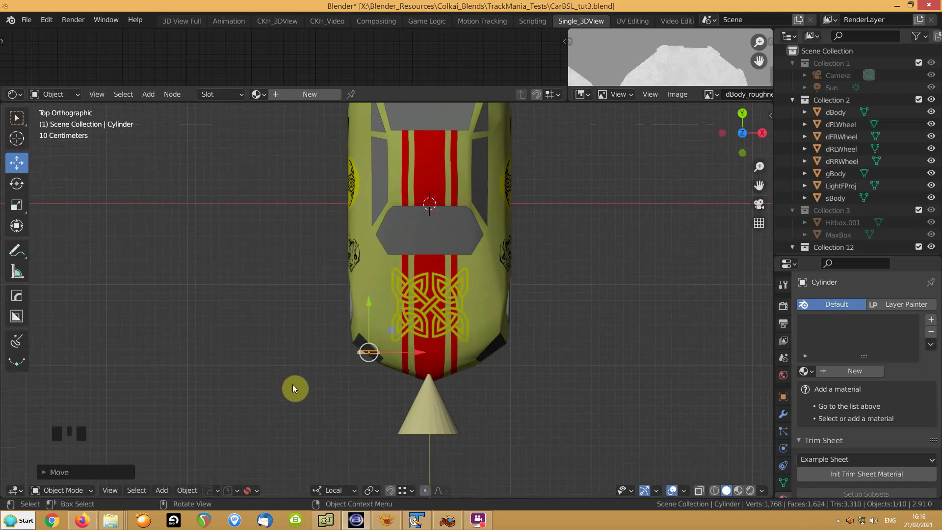
key(KP_1)
drag(373, 308, 363, 257)
scroll(279, 290, up, 6)
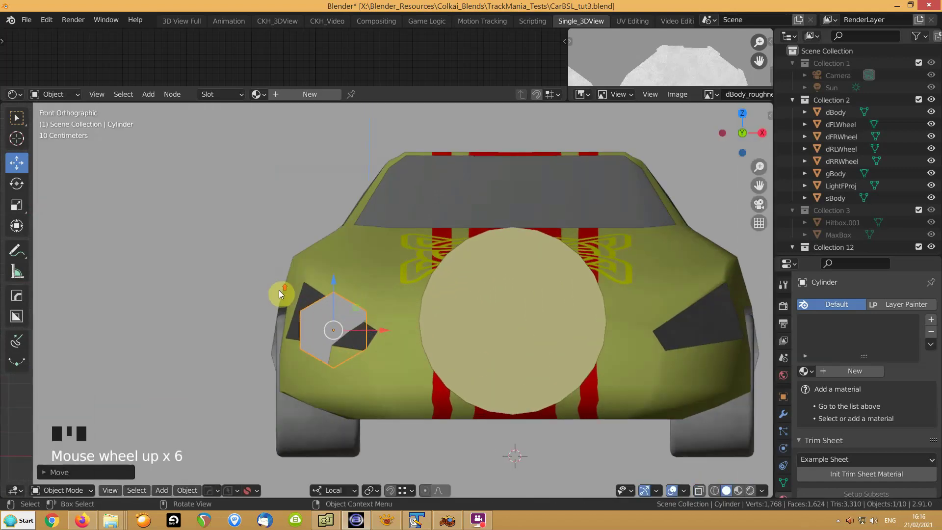
- Shrink the cylinder's mesh in Edit Mode to fit the right headlight, and nudge the object back along local Y into the car body
key(Tab)
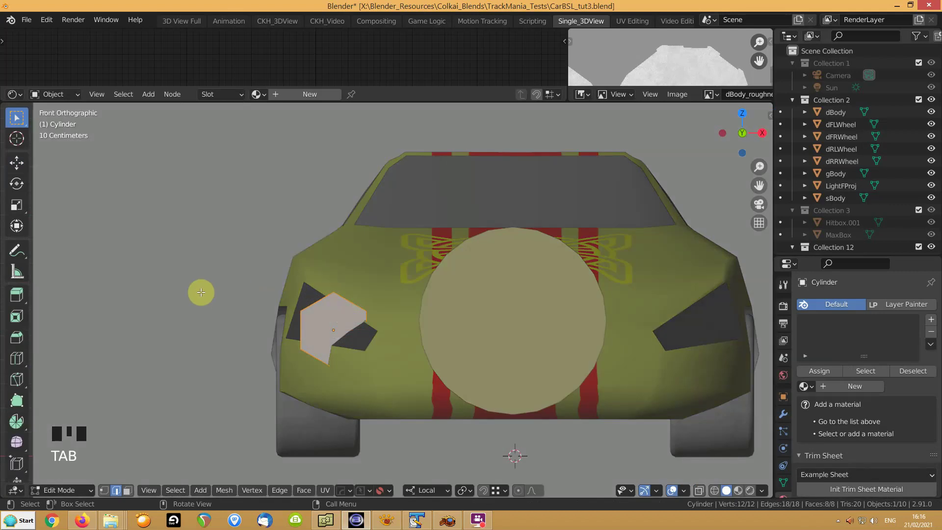
key(s)
click(256, 310)
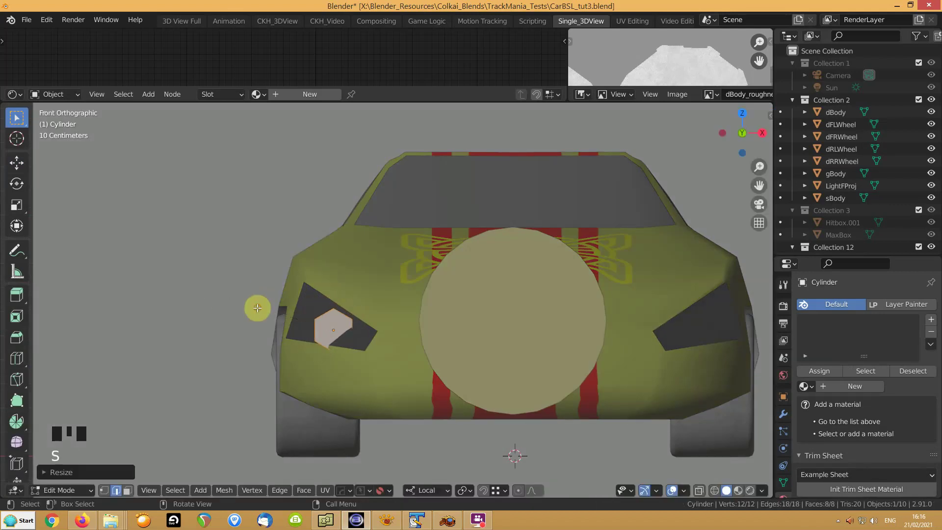
key(Tab)
middle_drag(287, 294, 340, 319)
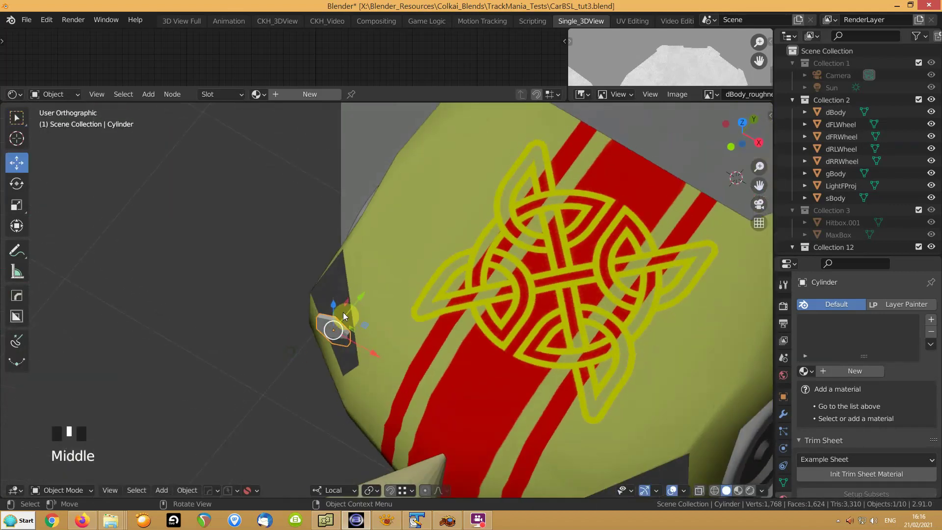
drag(360, 297, 366, 288)
- Rename the cylinder in the car's right headlight as LightFR1
scroll(221, 334, down, 6)
middle_drag(305, 330, 209, 312)
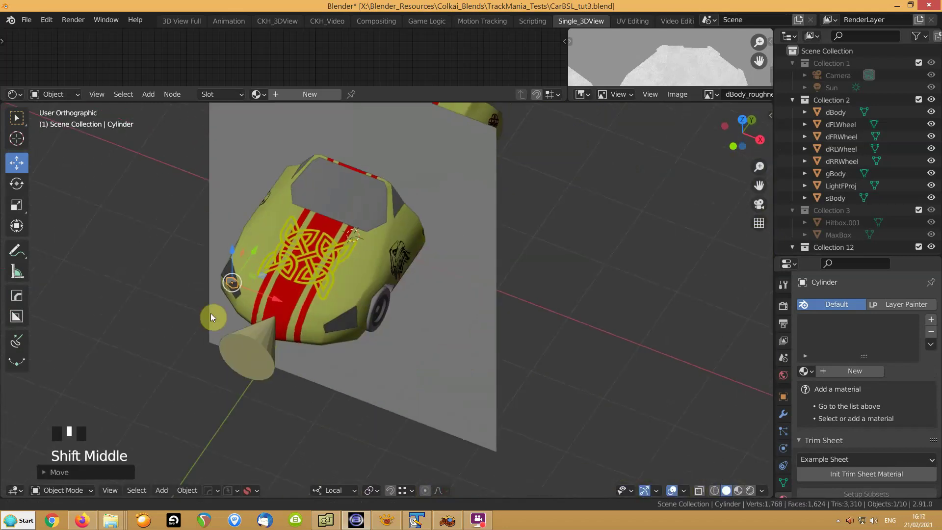
scroll(261, 306, up, 3)
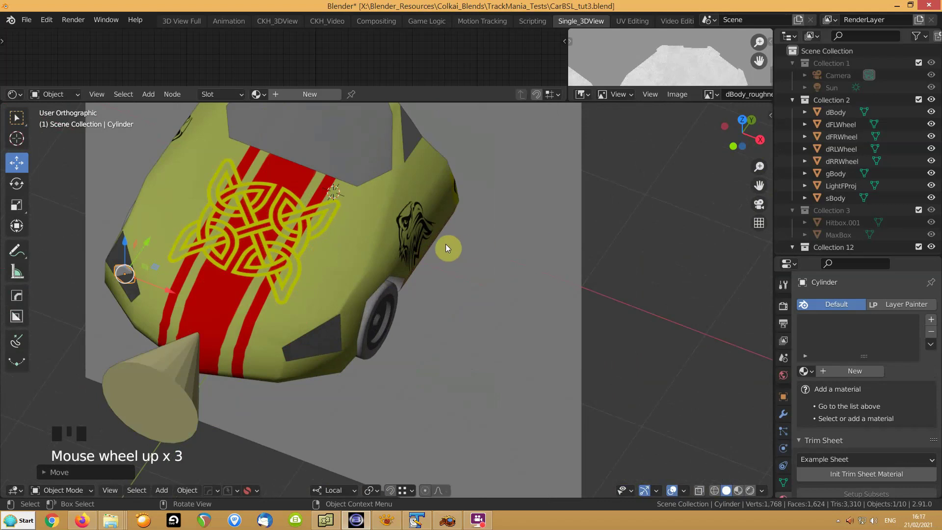
key(F2)
text(LightFR1)
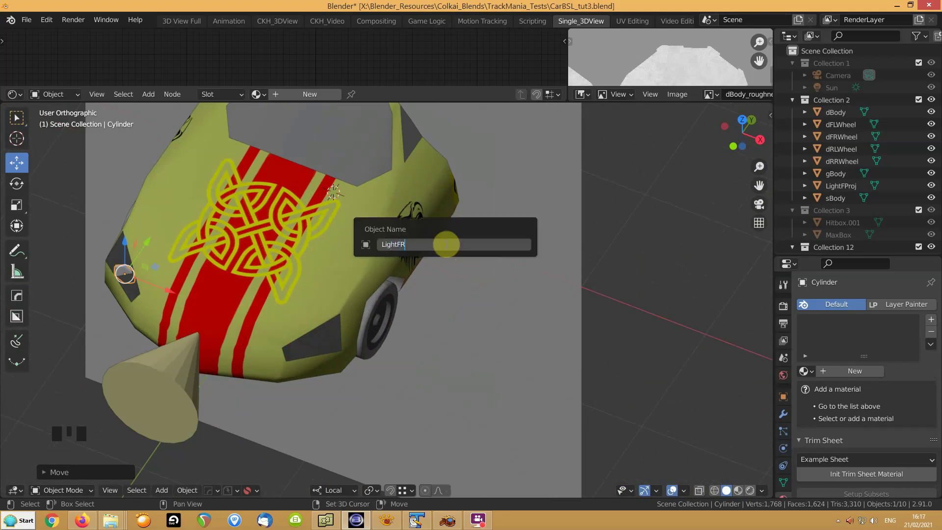
key(Return)
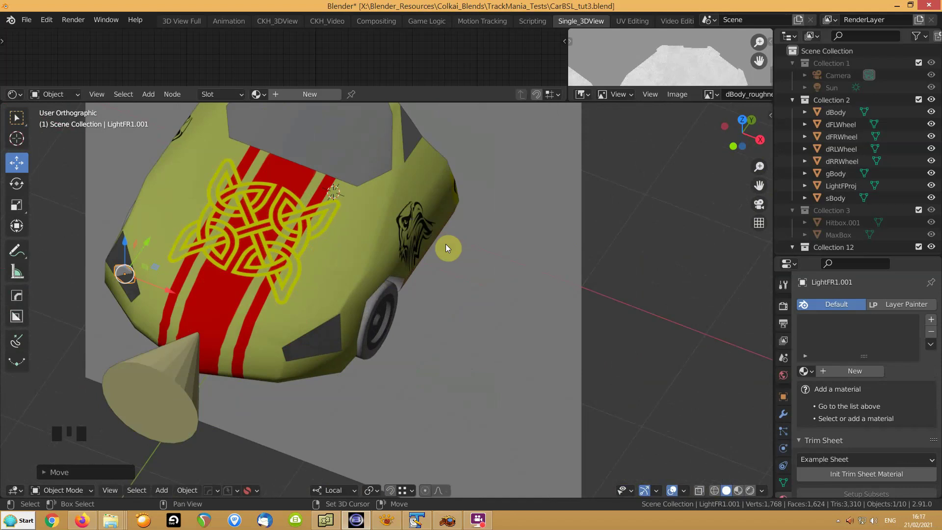
- Duplicate the right headlight cylinder along local X and place the copy in the car's left headlight
key(shift+d)
key(x)
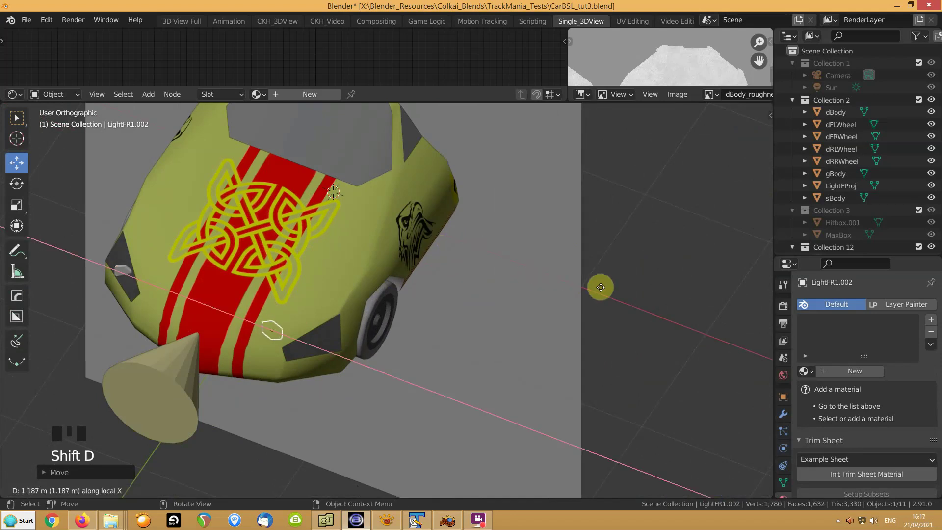
click(631, 295)
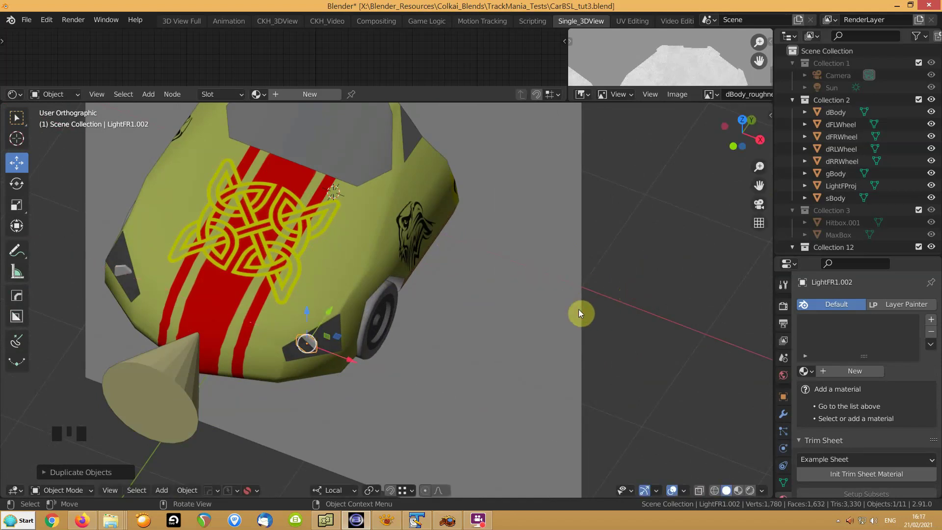
- Rename the duplicated cylinder in the left headlight as LightFL1
key(F2)
key(BackSpace)
key(BackSpace)
key(BackSpace)
key(BackSpace)
key(BackSpace)
key(BackSpace)
text(L1)
key(Return)
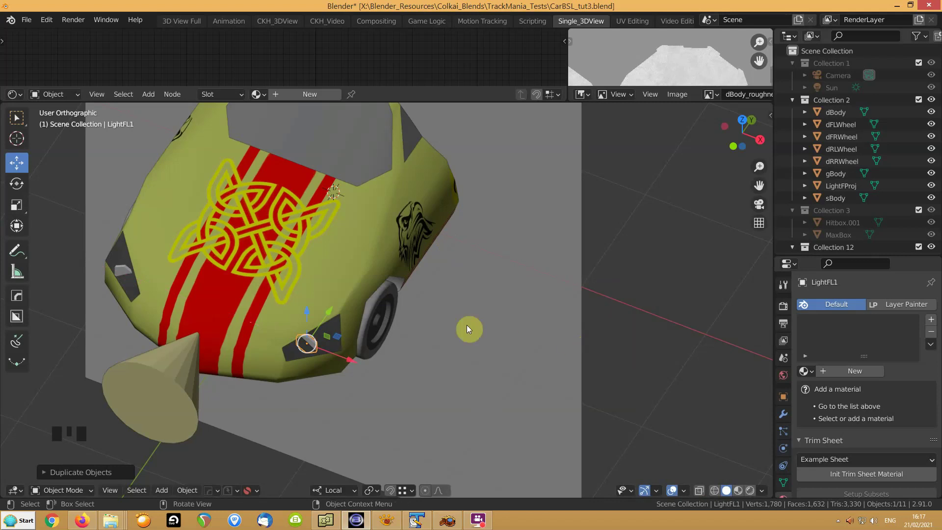
- Duplicate both headlight cylinders together along local Y and place the copies at the rear end of the car
shift+click(119, 269)
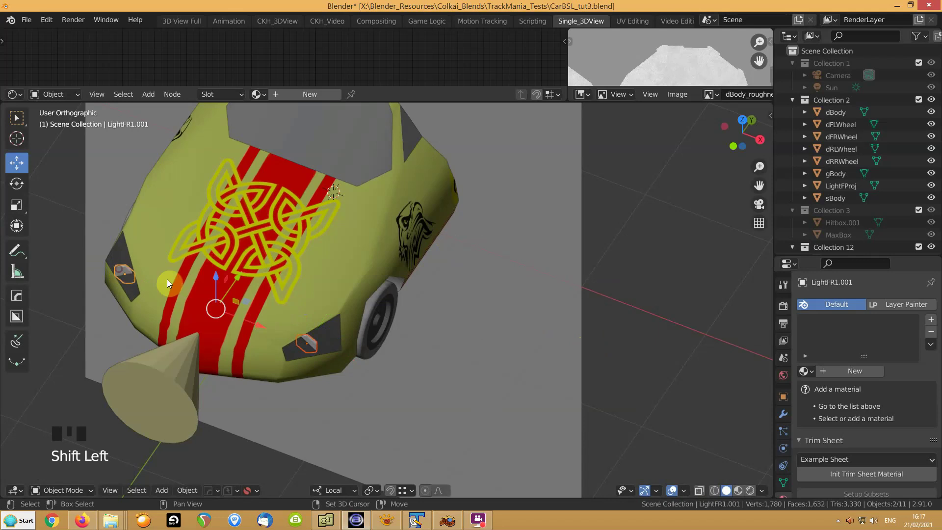
middle_drag(305, 296, 244, 293)
scroll(285, 308, down, 3)
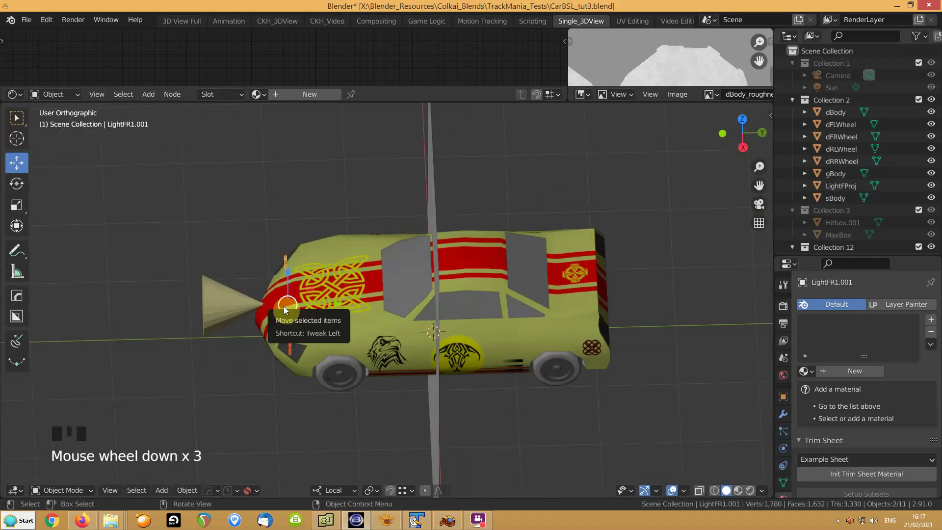
key(shift+d)
key(y)
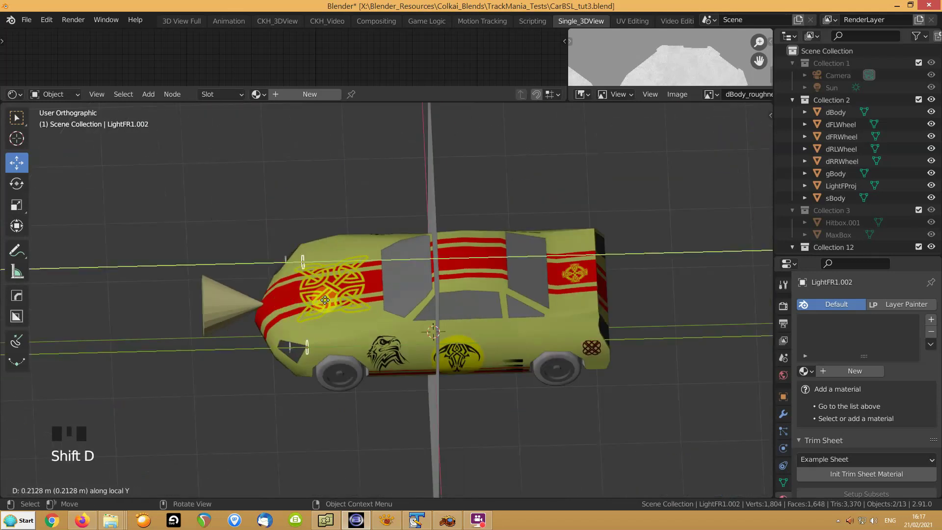
click(601, 268)
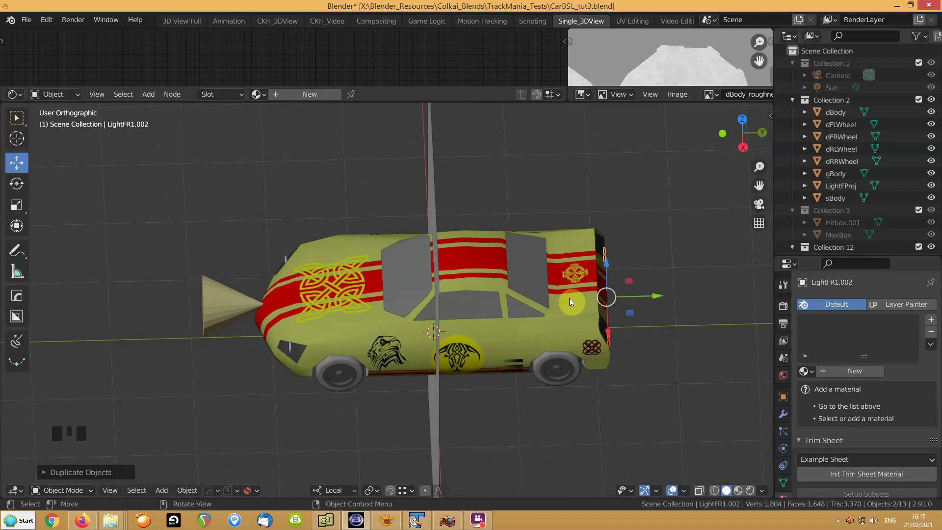
- Raise the duplicated pair of cylinders and shift them along local Y until they sit in the dark rear light areas
key(KP_Decimal)
middle_drag(513, 328, 410, 265)
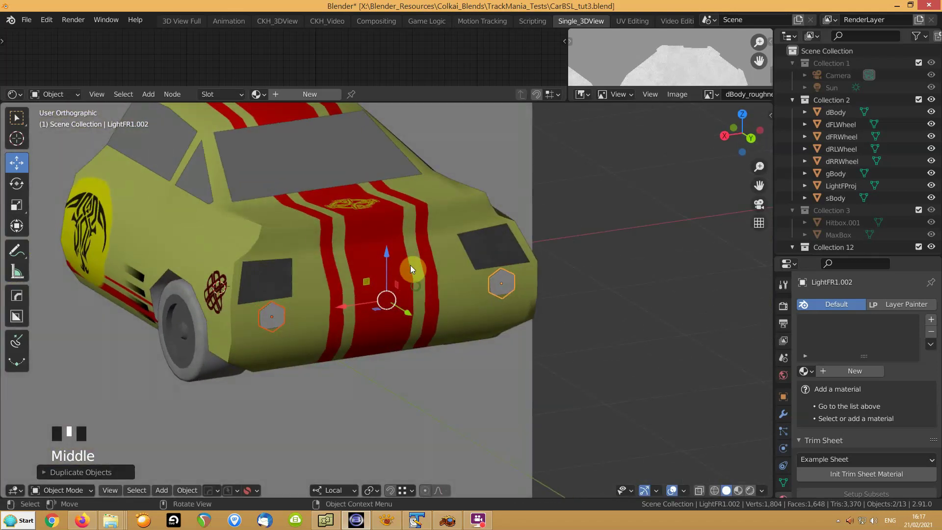
drag(389, 253, 379, 219)
middle_drag(379, 219, 436, 276)
drag(430, 275, 418, 273)
drag(375, 214, 375, 219)
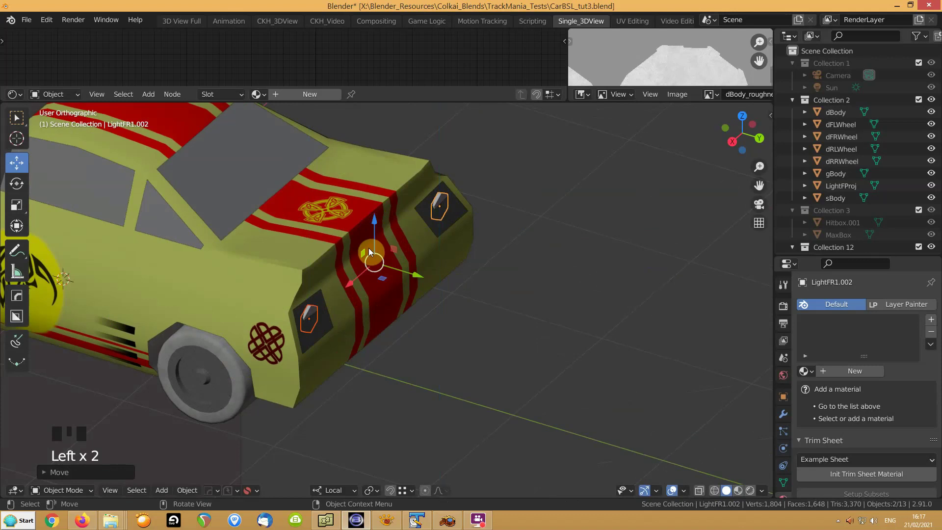
key(ctrl+KP_1)
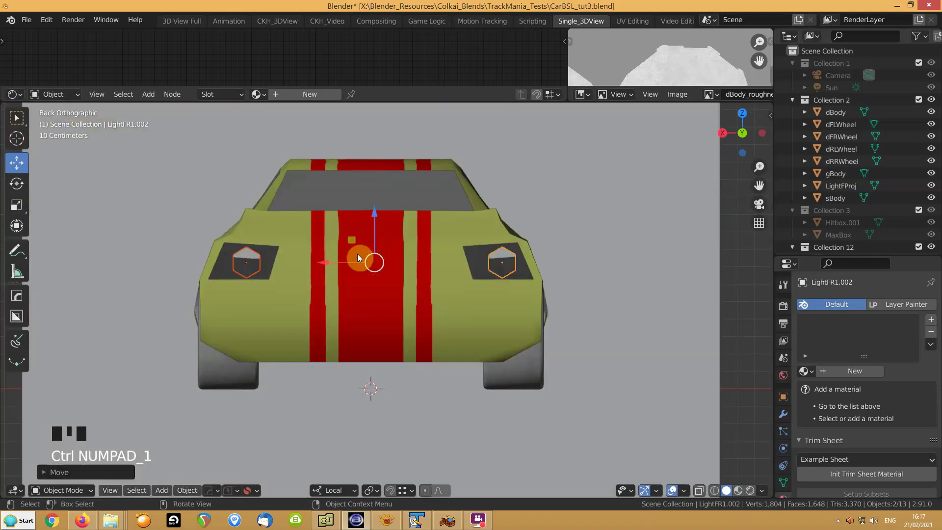
middle_drag(357, 251, 430, 296)
- Rename the cylinder in the car's right rear light as LightRR.001
click(461, 209)
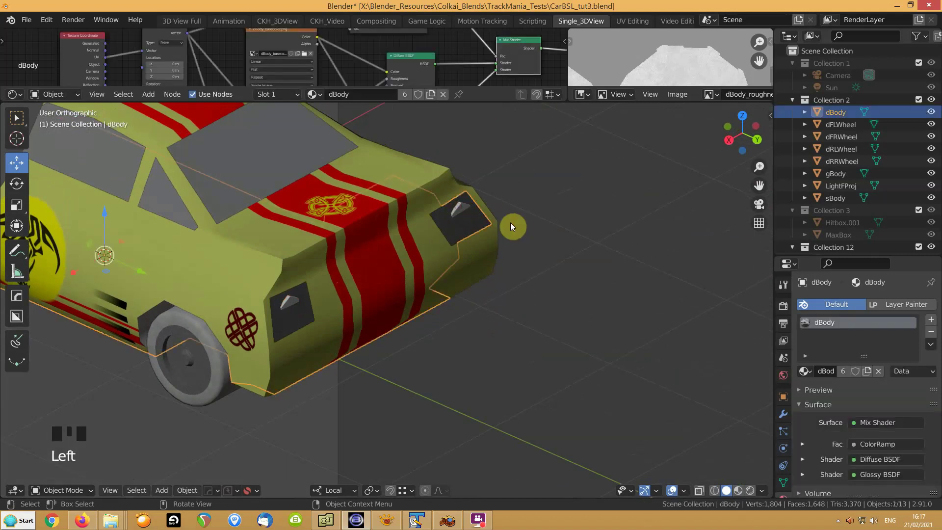
click(461, 207)
key(F2)
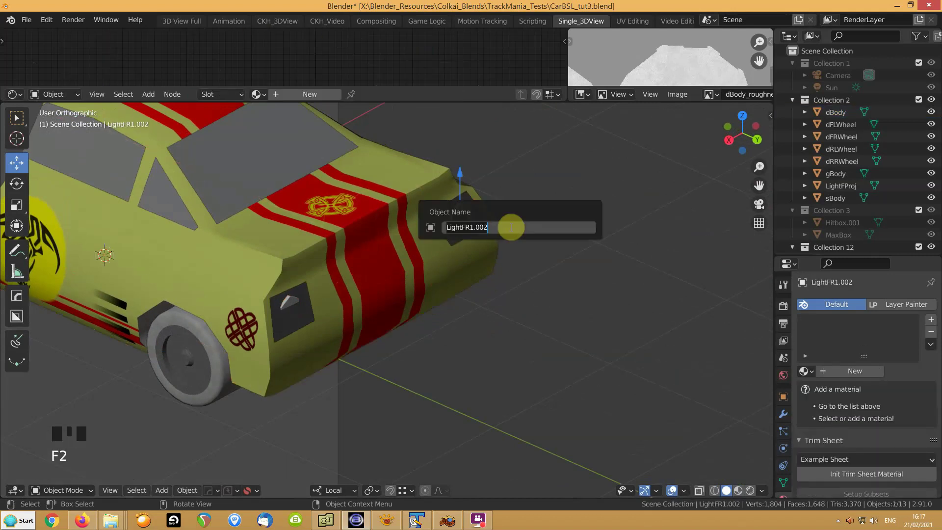
text(Light)
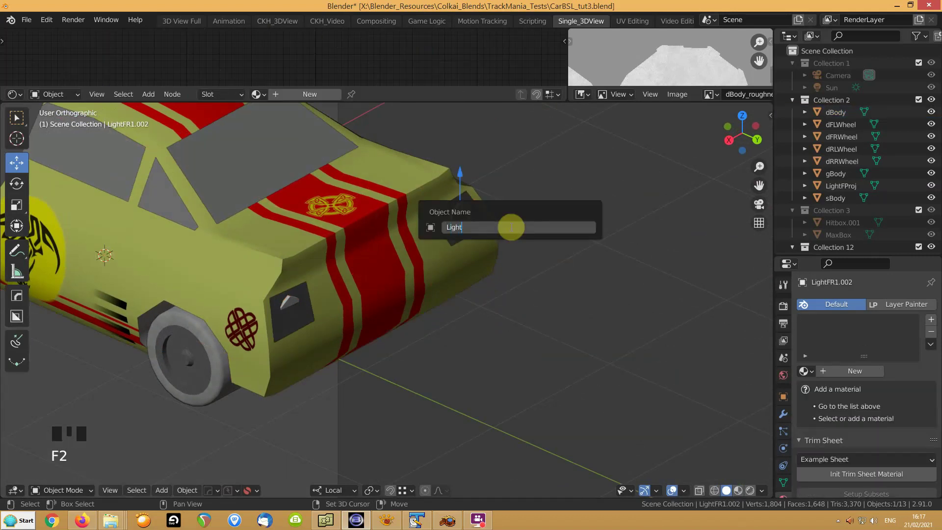
text(RR.001)
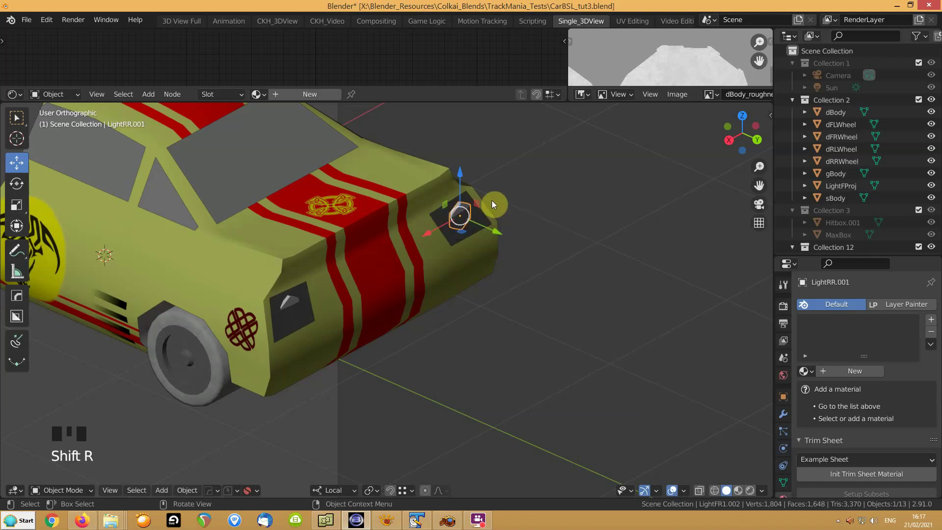
- Rename the cylinder in the car's left rear light as LightRL.001
click(293, 298)
key(F2)
text(LightRL)
key(Return)
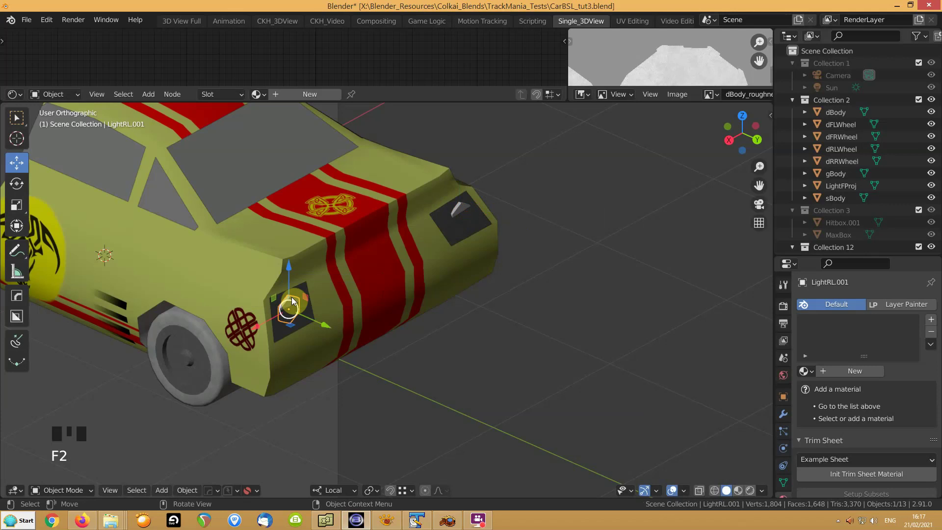
- Rotate the left and right rear light cylinders about local Z so their local Y axes point towards the car's front
middle_drag(291, 296, 341, 309)
shift+middle_drag(345, 255, 381, 296)
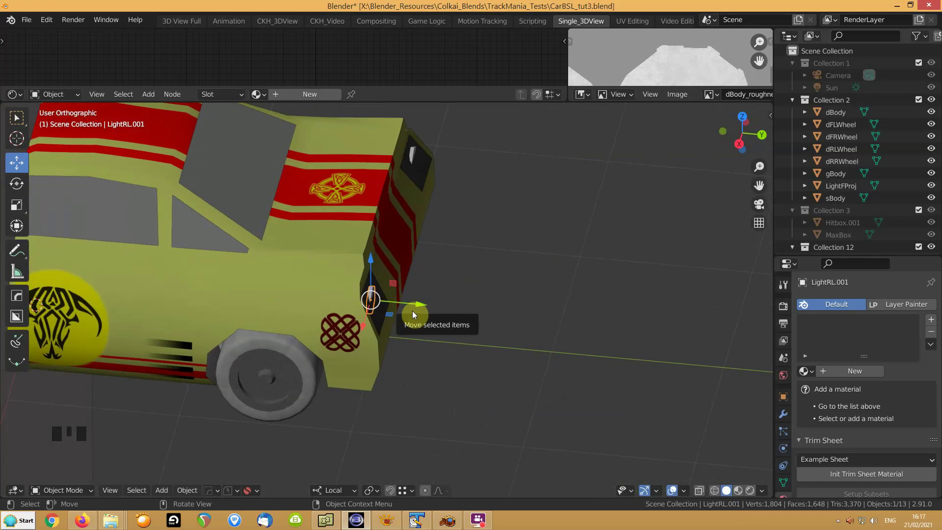
key(r)
key(z)
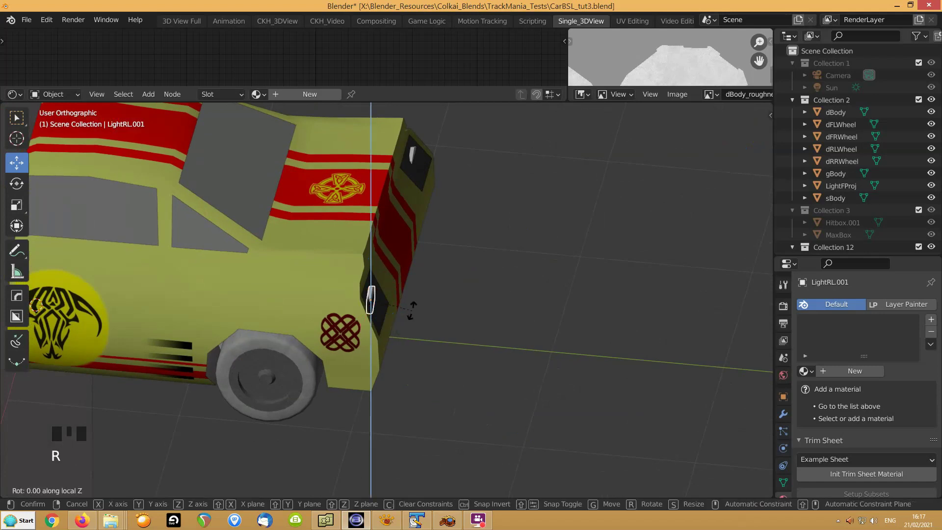
click(422, 308)
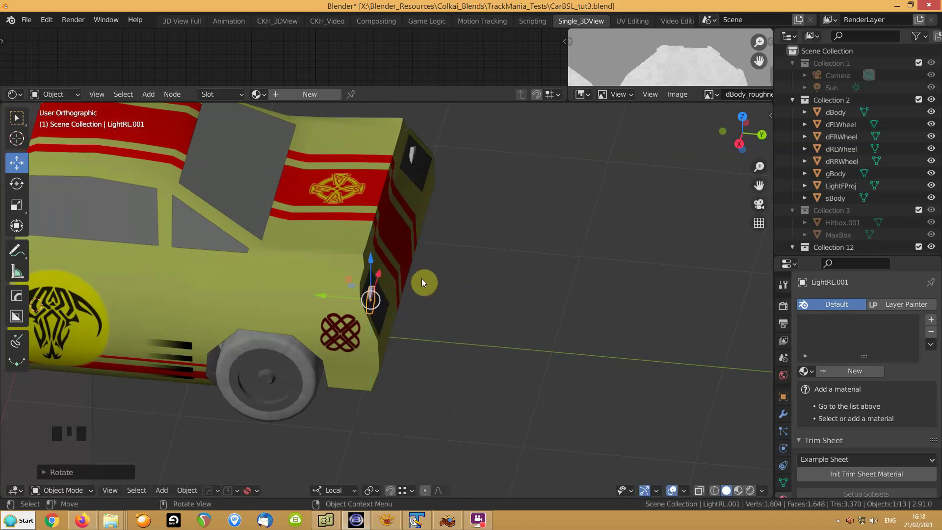
click(416, 157)
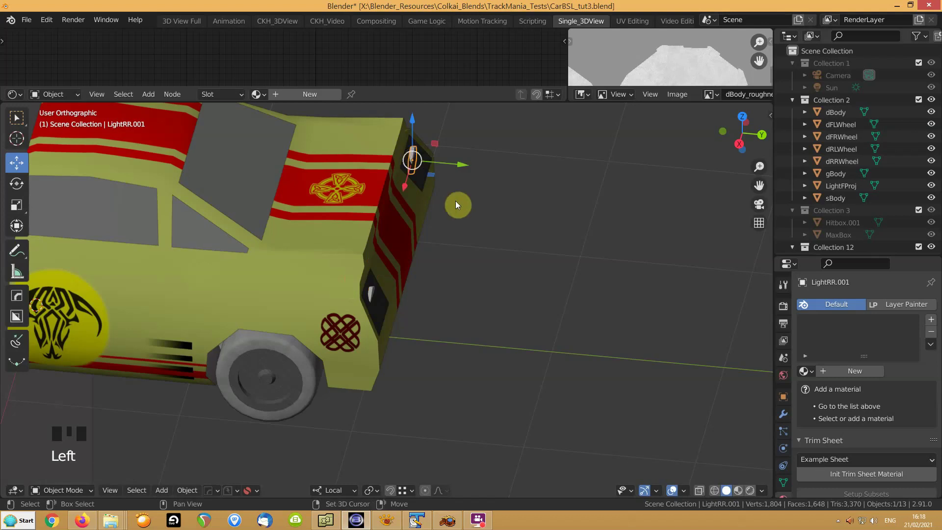
key(shift+r)
- Select all visible car objects and copy them to the buffer with Copy Objects
middle_drag(295, 331, 322, 338)
scroll(363, 336, down, 5)
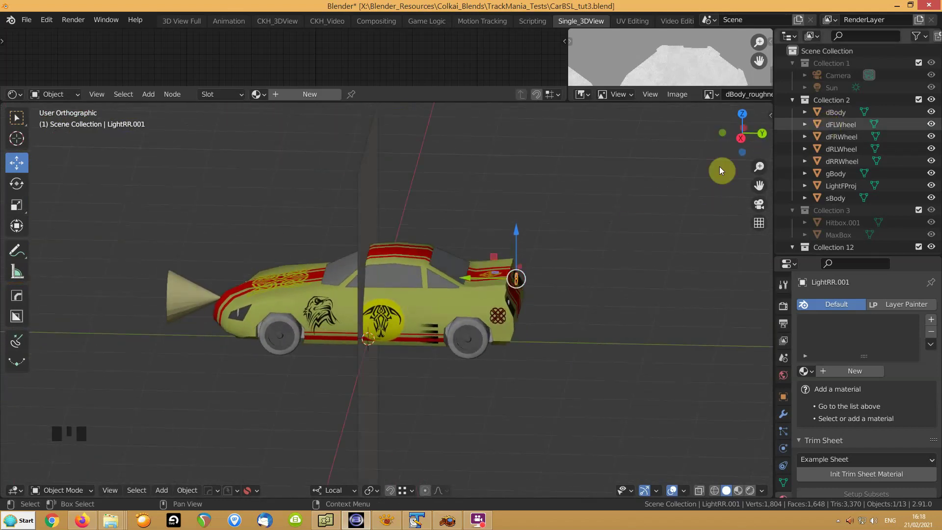
scroll(439, 309, up, 2)
middle_drag(403, 258, 378, 298)
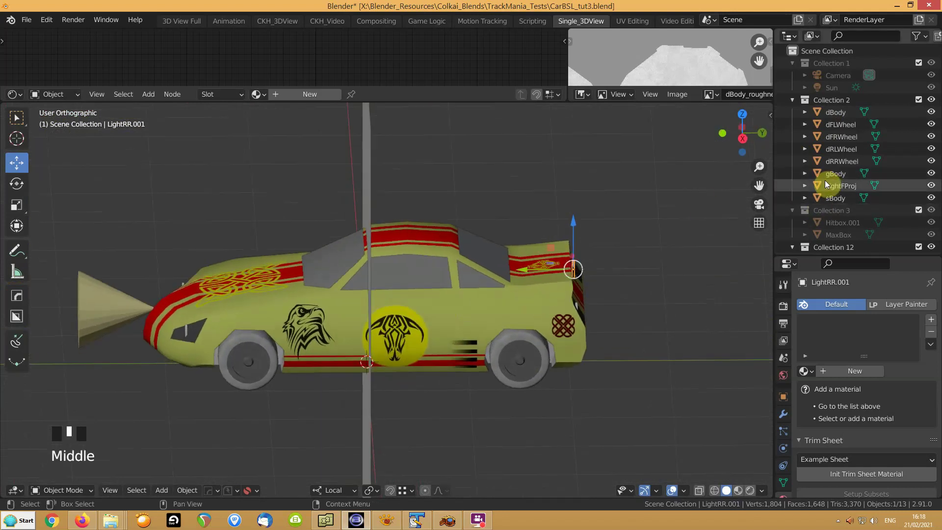
scroll(437, 316, down, 2)
middle_drag(369, 334, 300, 314)
scroll(301, 314, down, 1)
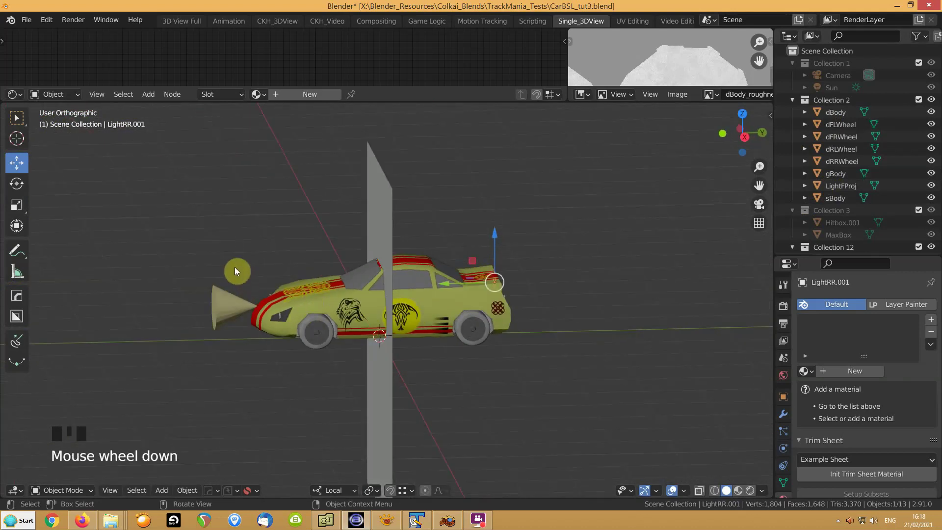
key(a)
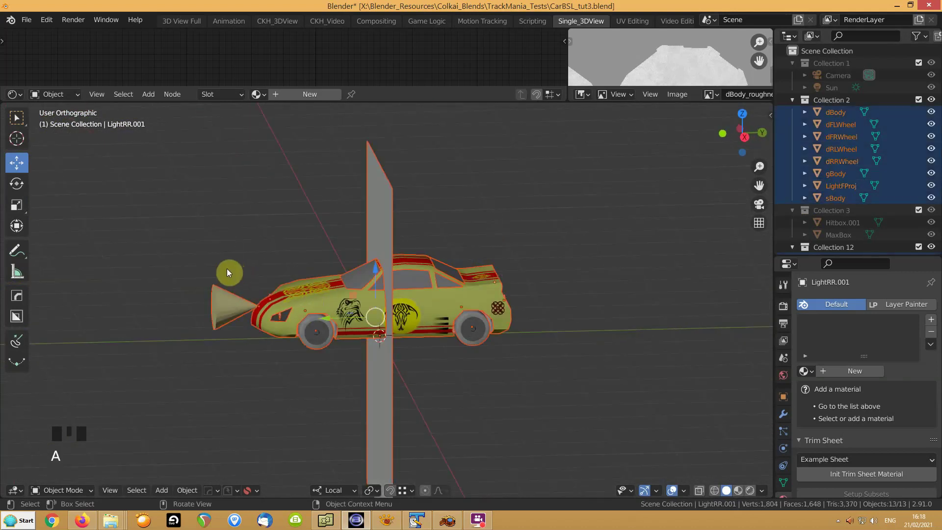
key(ctrl+c)
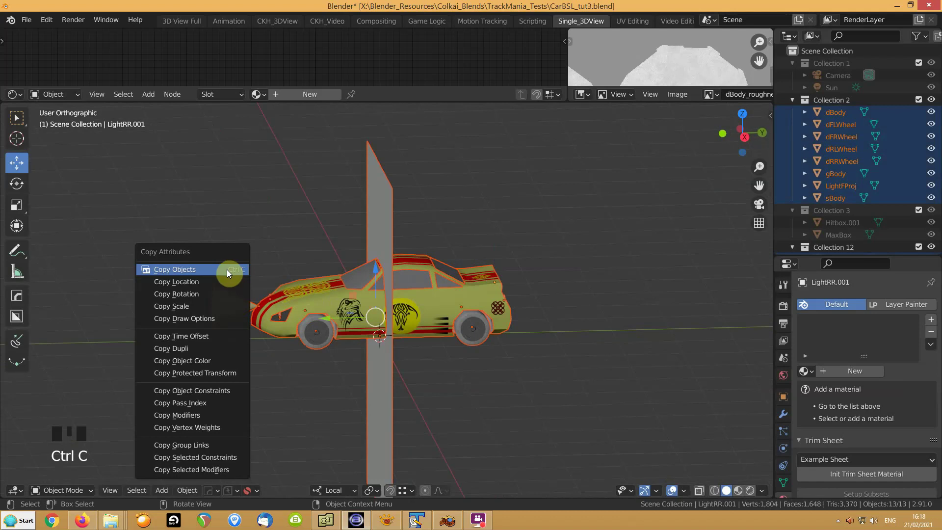
click(227, 270)
- Switch to Blender 2.79 and paste the copied car objects into the empty scene
click(448, 520)
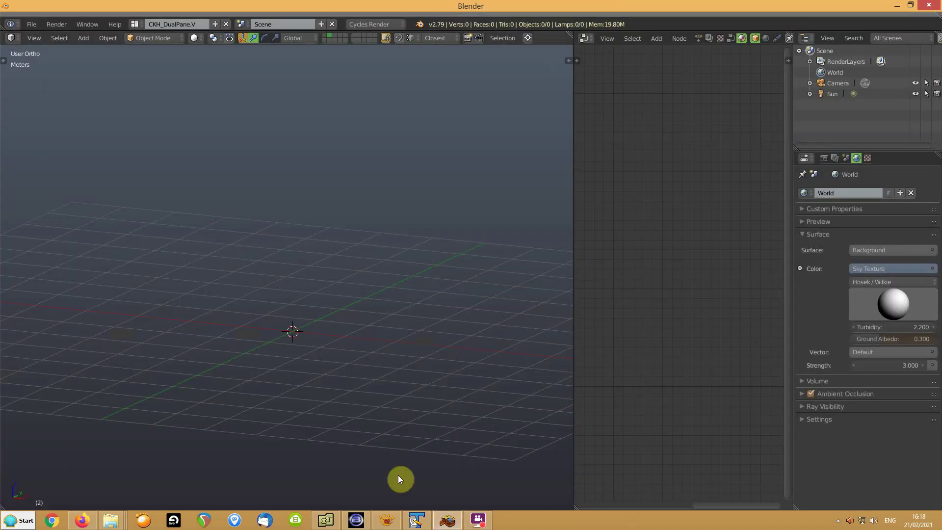
key(ctrl+v)
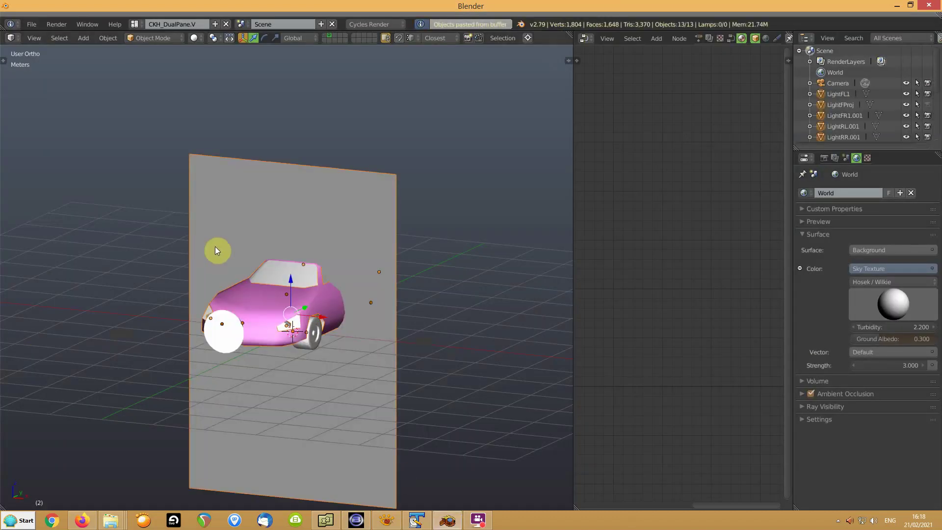
middle_drag(400, 301, 355, 301)
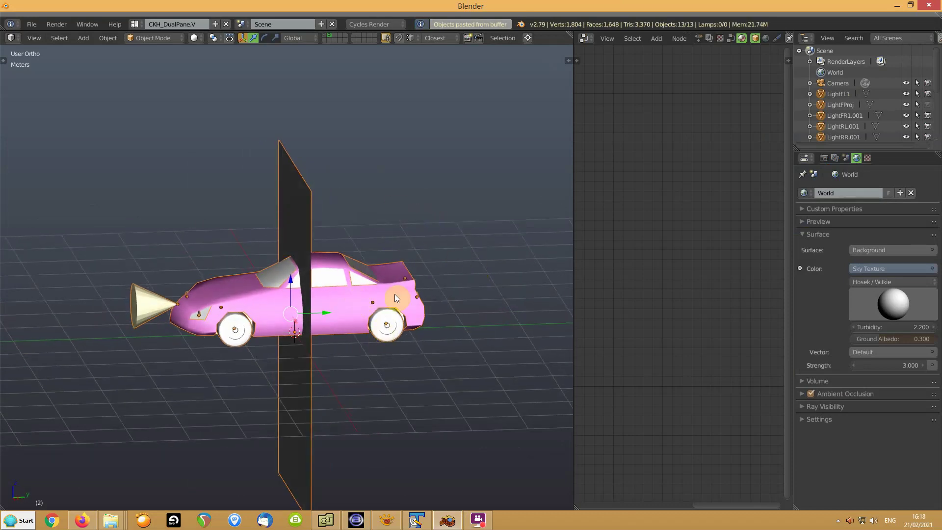
- Set the viewport shading to Material to display the car's textures
click(195, 38)
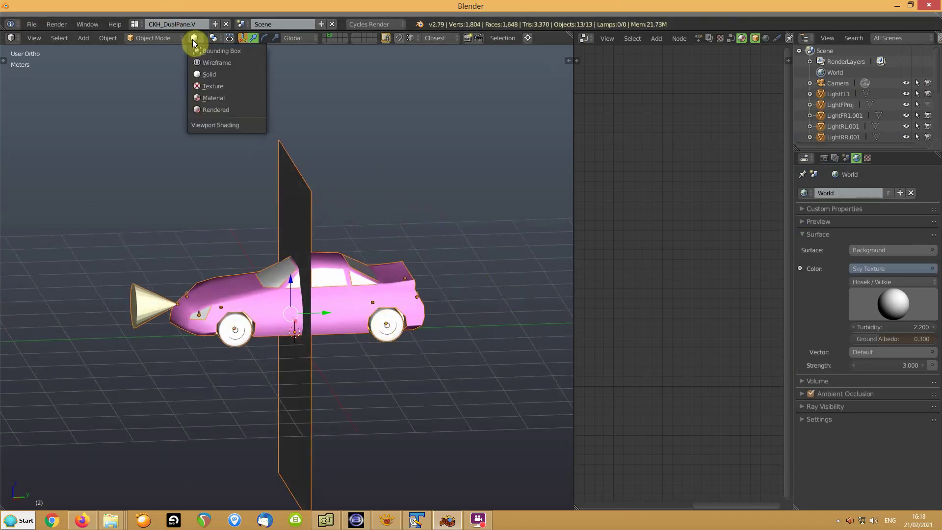
click(213, 98)
middle_drag(216, 173, 182, 68)
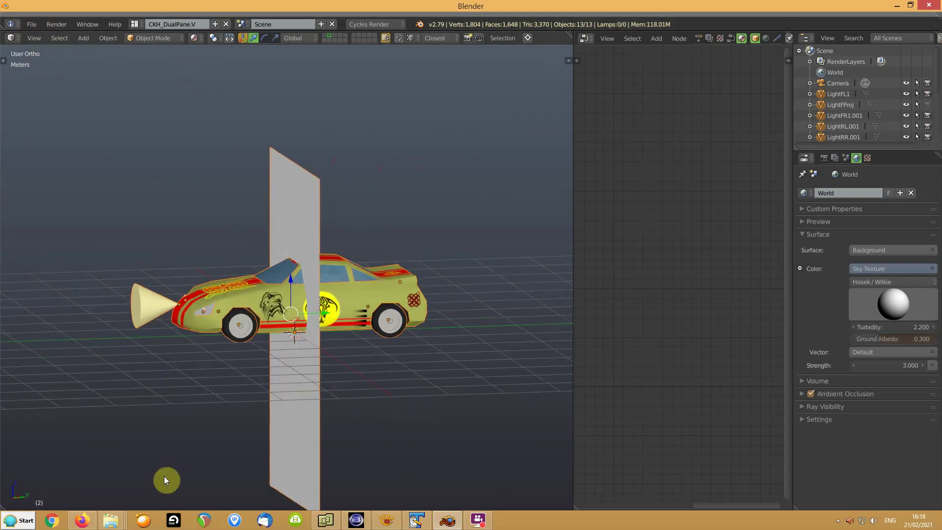
- Switch to Firefox, view the raw 3ds_export_tmf.py script from GitHub, and open its save dialog without saving
click(82, 521)
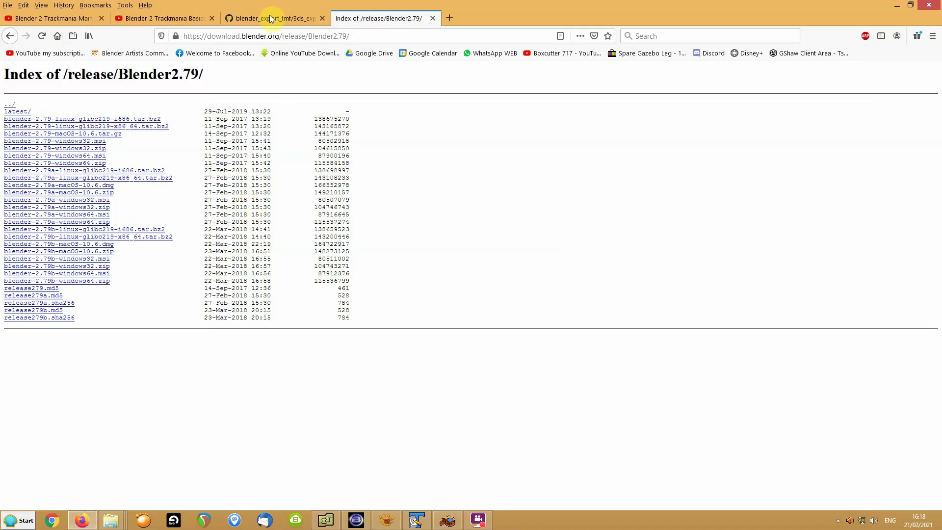
click(270, 18)
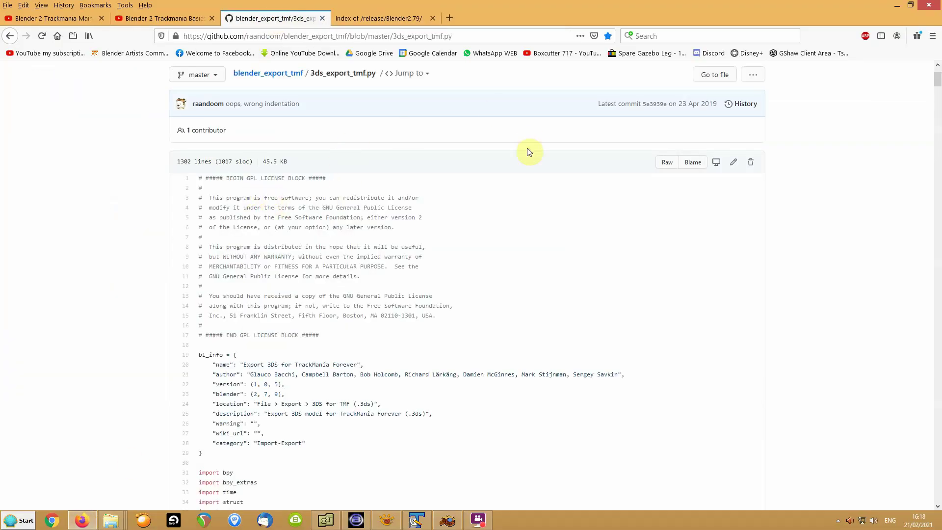
click(667, 164)
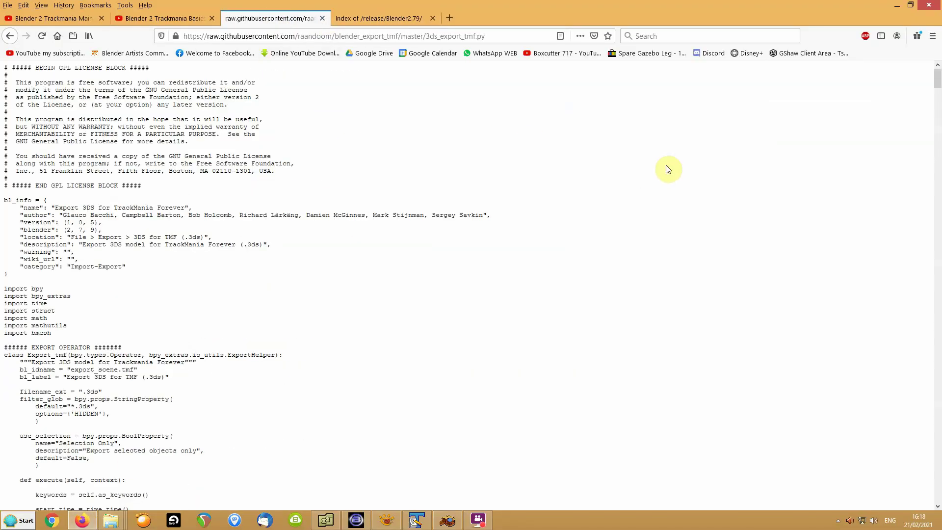
click(7, 5)
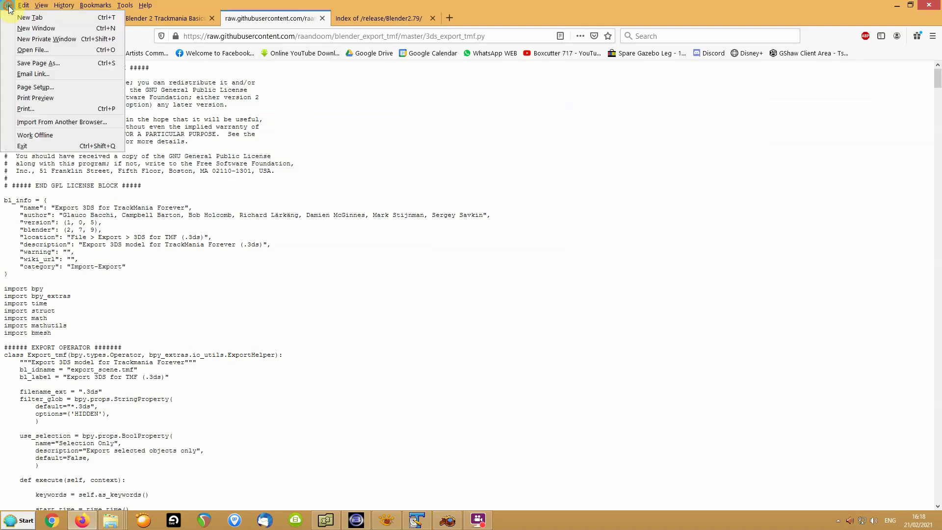
click(39, 62)
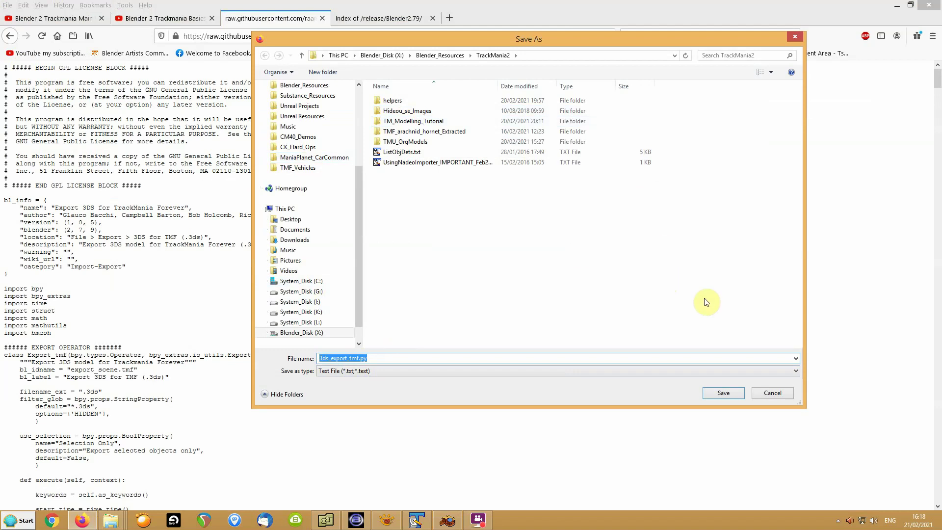
click(781, 395)
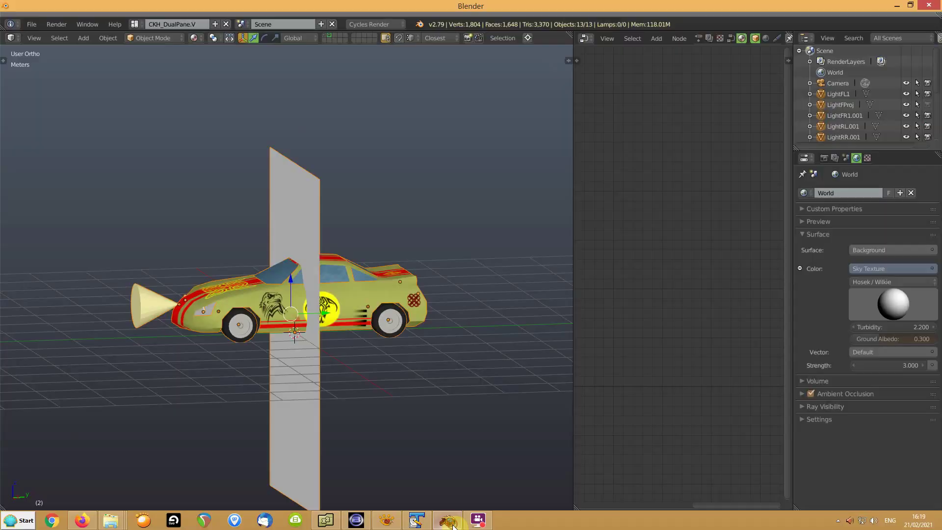
- Switch back to Blender 2.79, search the add-ons in User Preferences for "3ds", and close the preferences
click(357, 521)
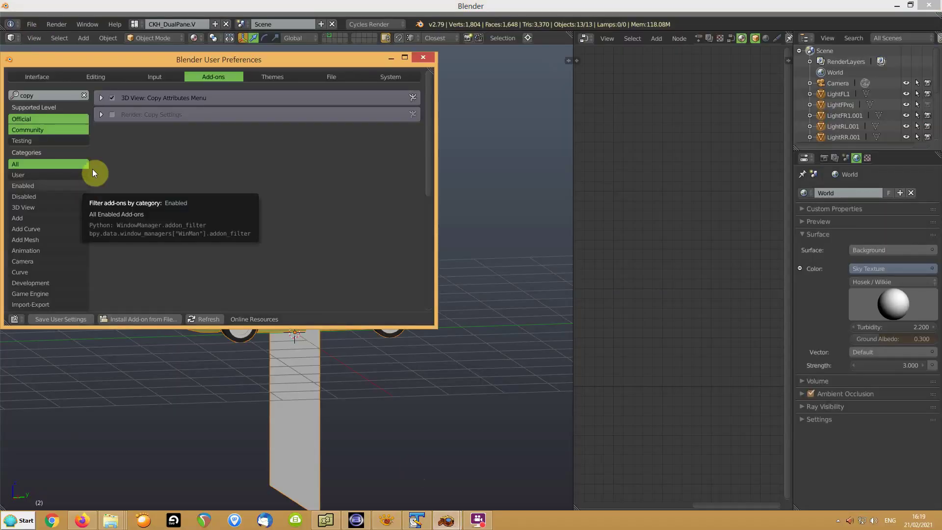
click(48, 96)
text(3ds)
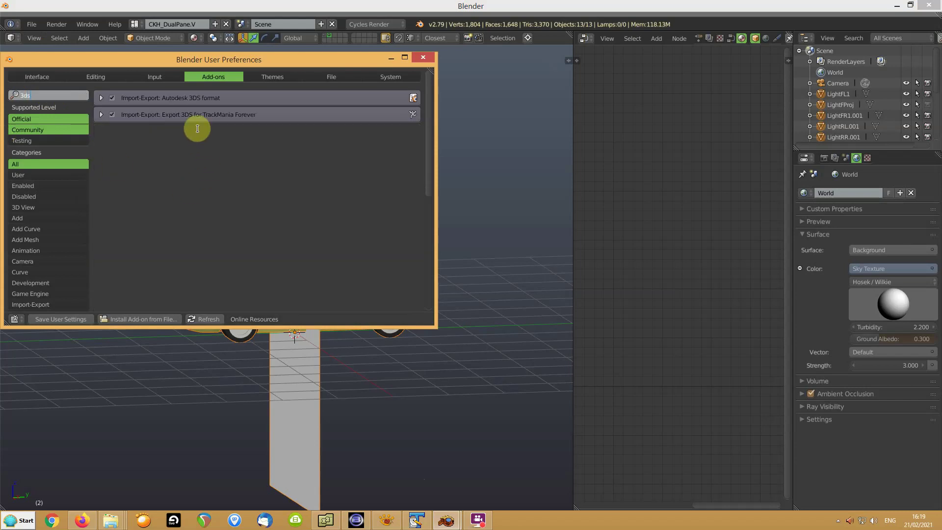
drag(210, 64, 344, 126)
click(560, 119)
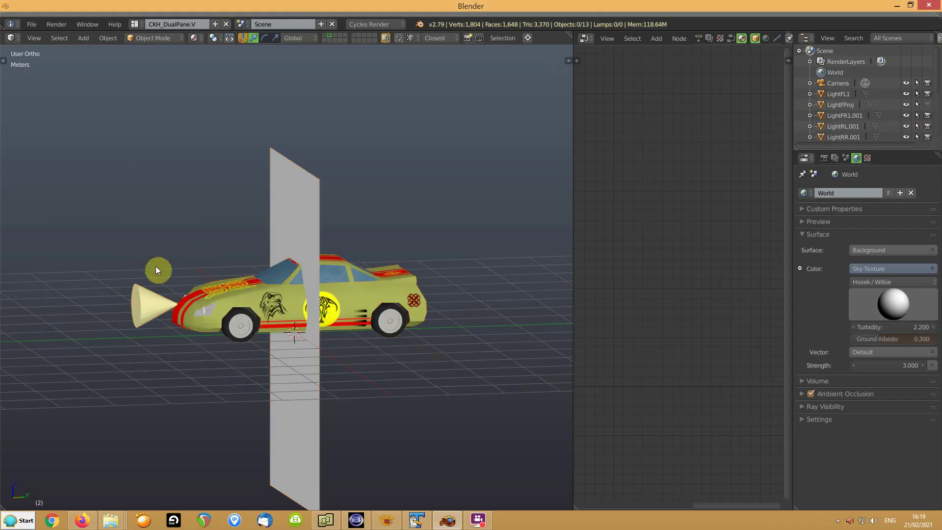
- Export only the selected car objects as 3DS for TMF, overwriting CarBSL_tut3A.3ds in the 3DS_Exports folder
click(31, 25)
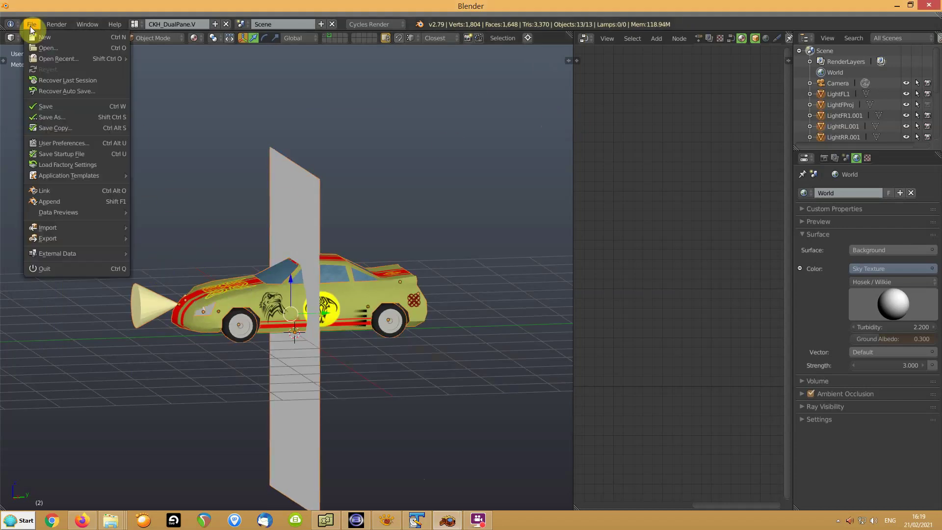
mouse_move(54, 238)
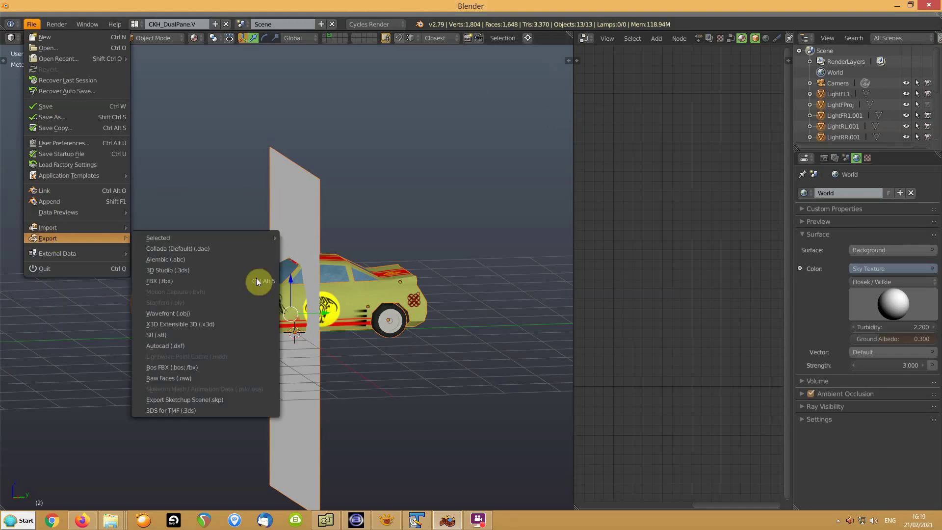
click(175, 411)
click(8, 340)
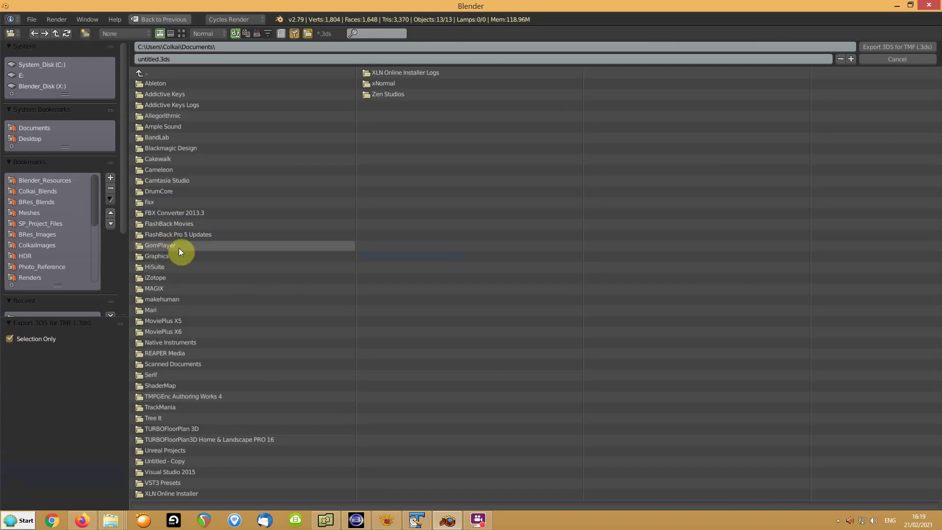
scroll(65, 257, down, 5)
click(38, 216)
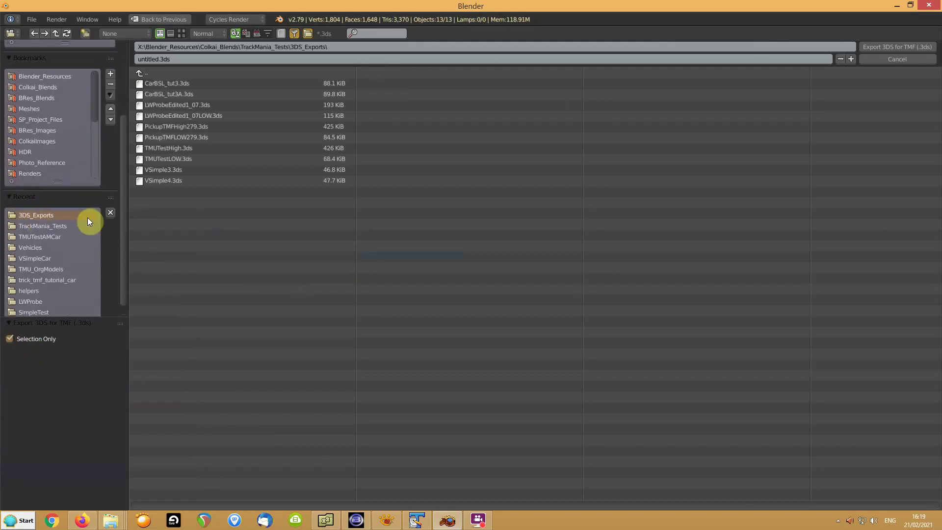
click(169, 95)
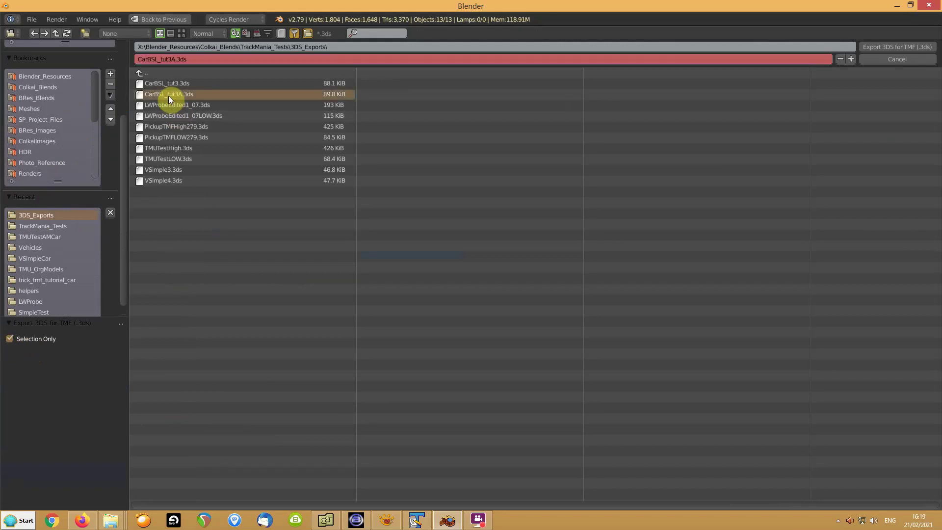
click(886, 47)
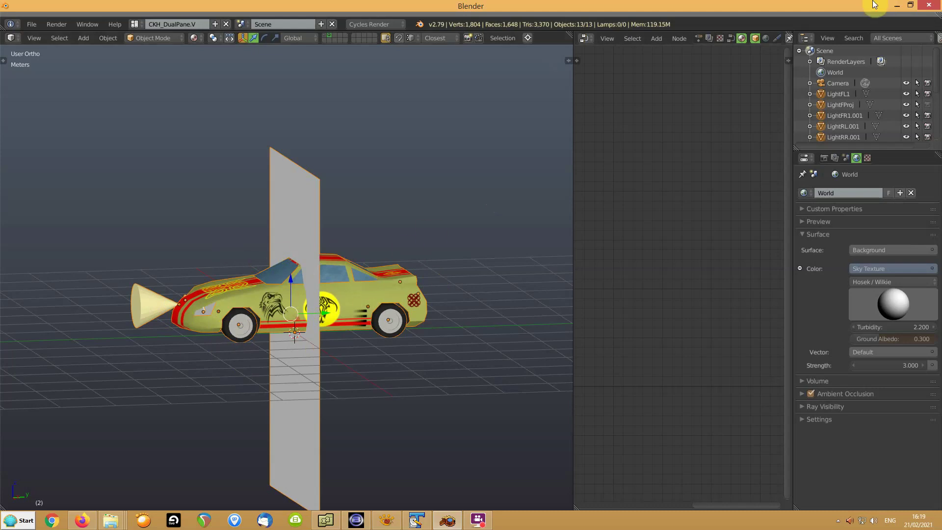
- Show the desktop and launch TrackMania United Forever
click(896, 6)
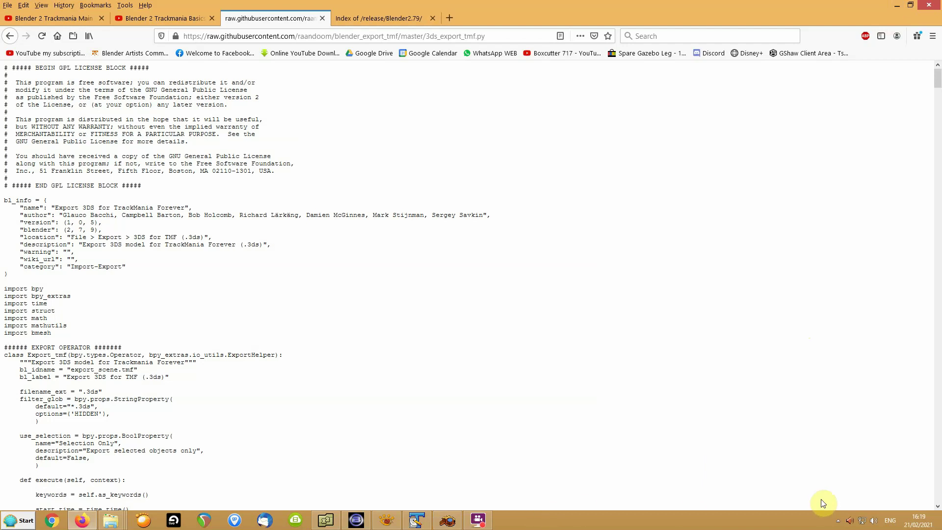
right_click(739, 519)
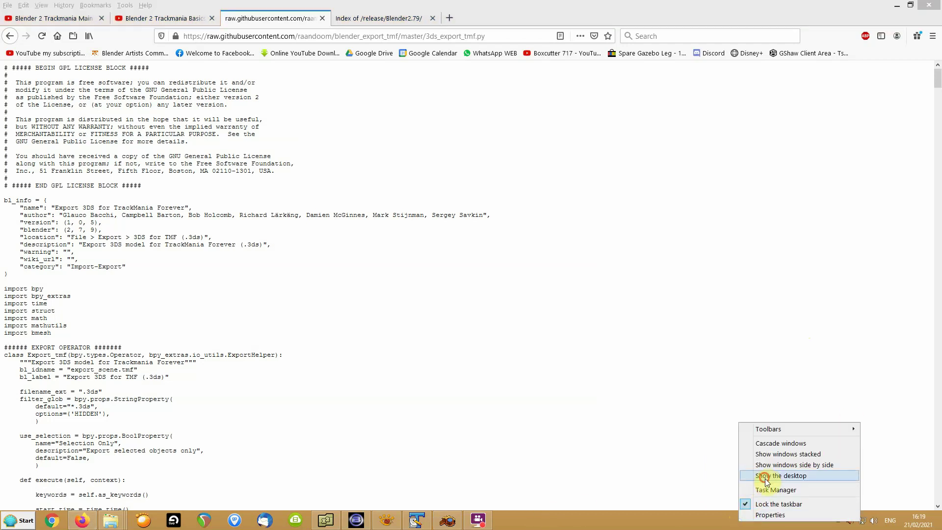
click(764, 477)
double_click(906, 418)
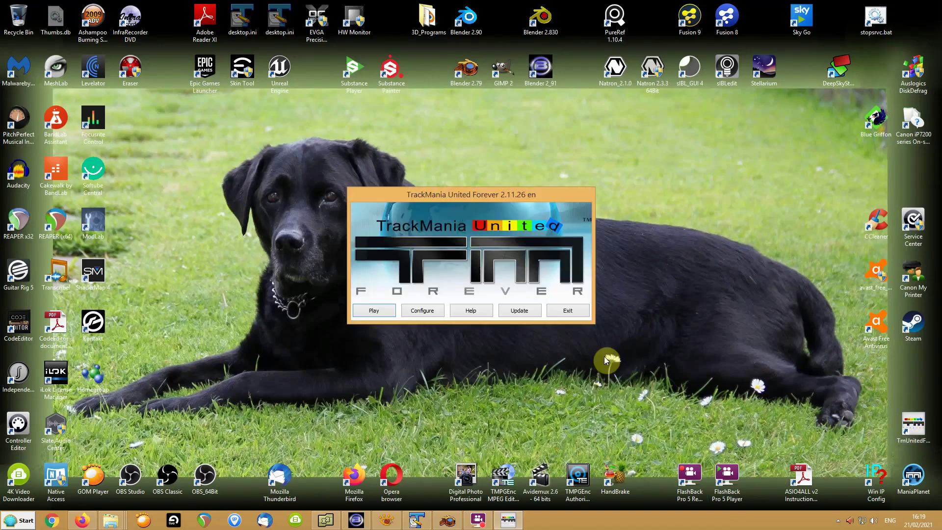
click(513, 523)
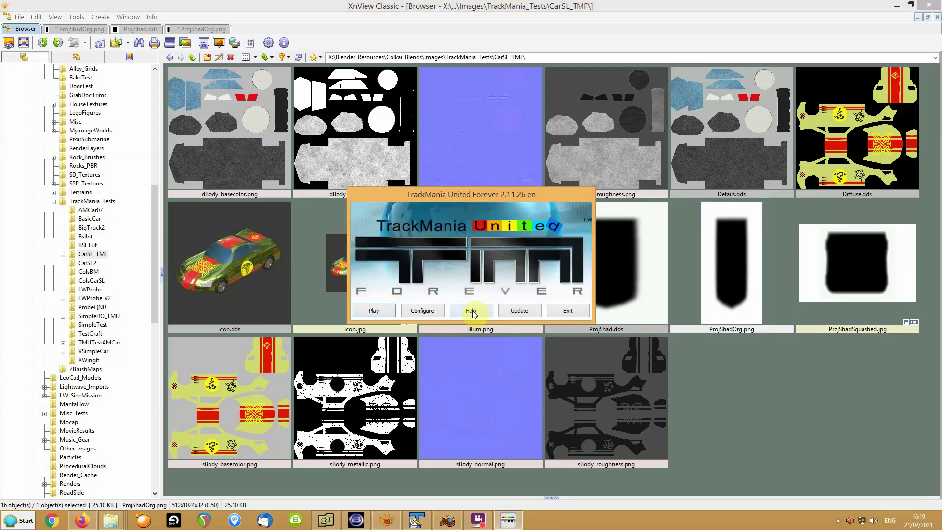
- Import CarBSL_tut3A.3ds through the launcher's custom data tools to convert it to a Solid.Gbx file, and close the help dialogs
click(474, 311)
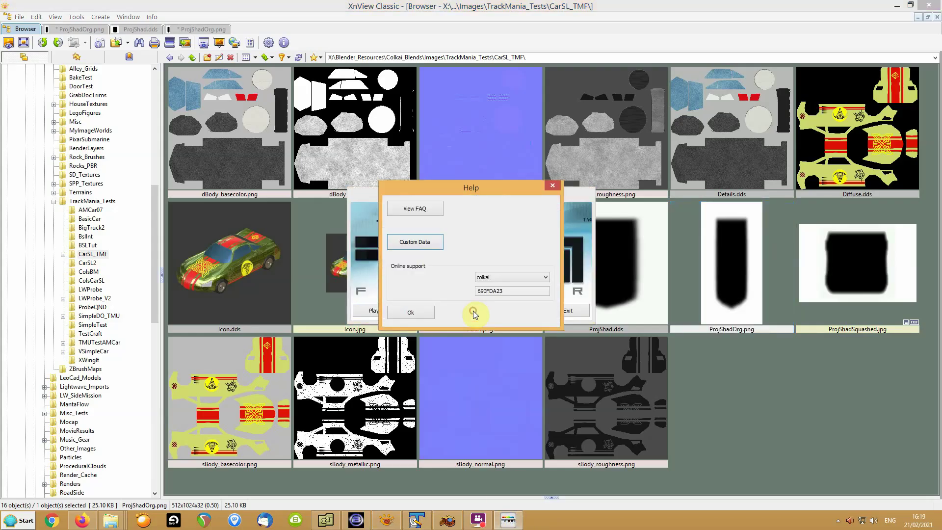
click(415, 243)
click(421, 264)
click(513, 200)
click(695, 381)
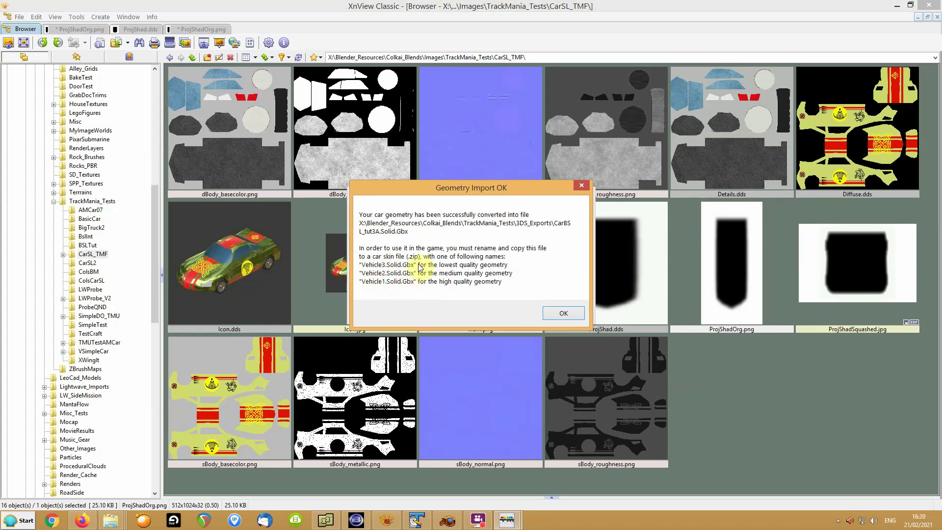
click(563, 313)
click(411, 306)
click(411, 305)
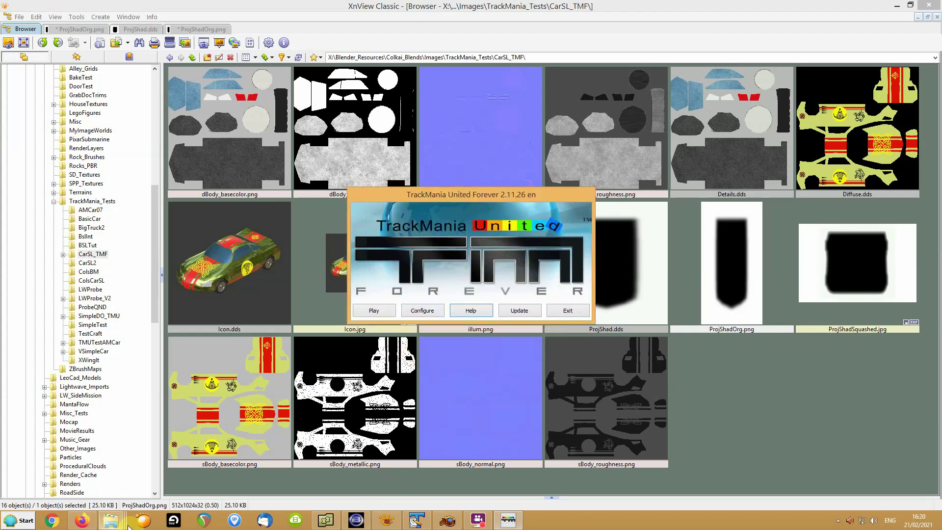
- Switch to the 3DS_Exports folder window and copy the converted CarBSL_tut3A.Solid.Gbx file
mouse_move(109, 522)
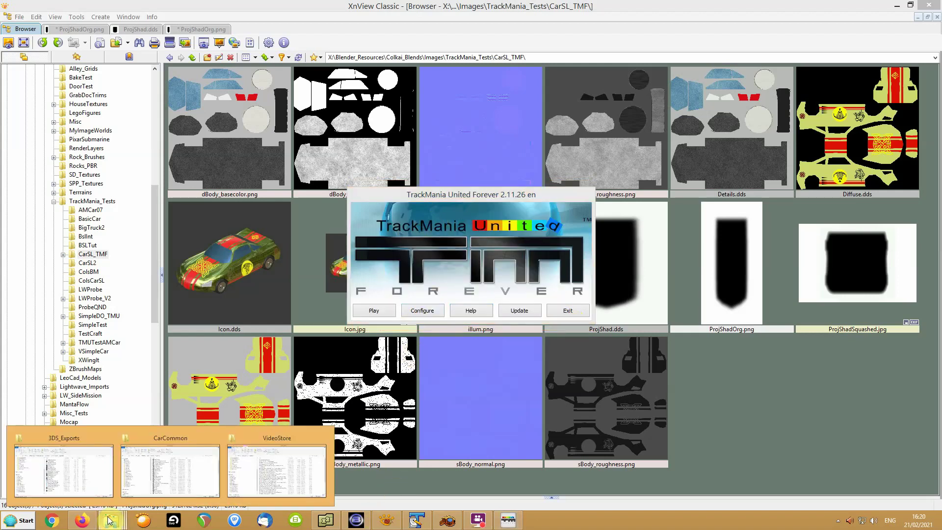
click(68, 444)
click(427, 113)
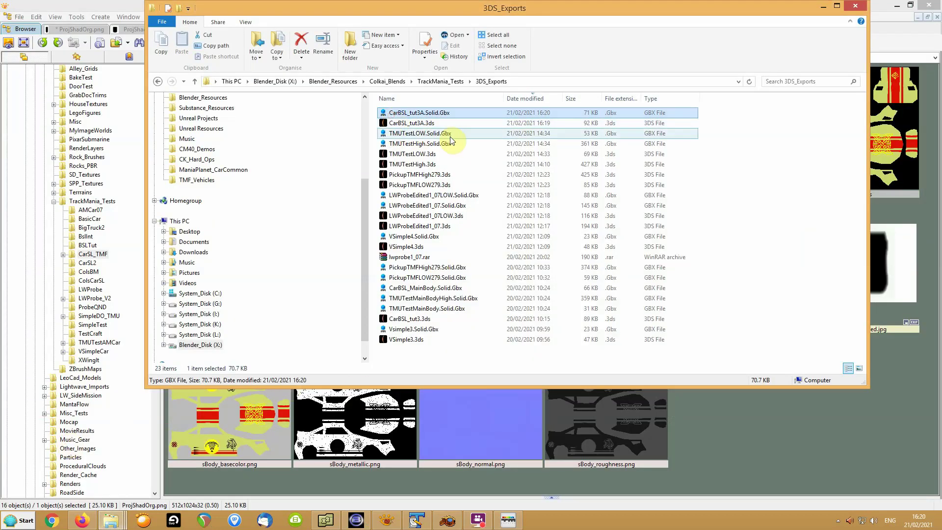
right_click(412, 114)
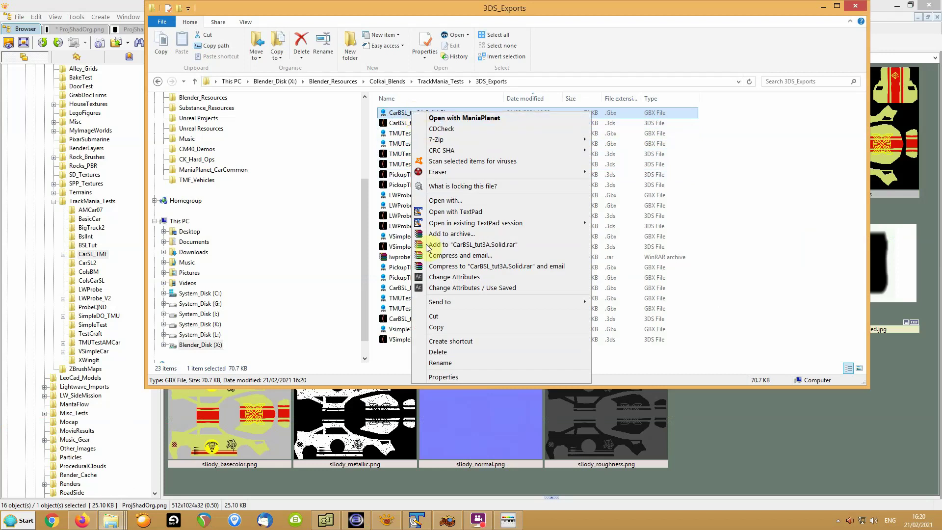
click(432, 327)
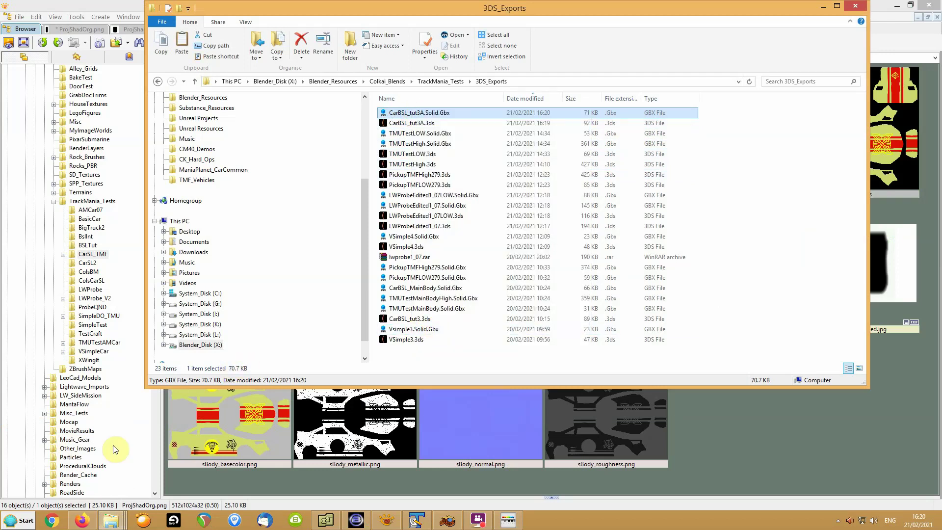
- Switch to xplorer² and paste the copied Gbx file into the CarSL_TMF folder
click(109, 524)
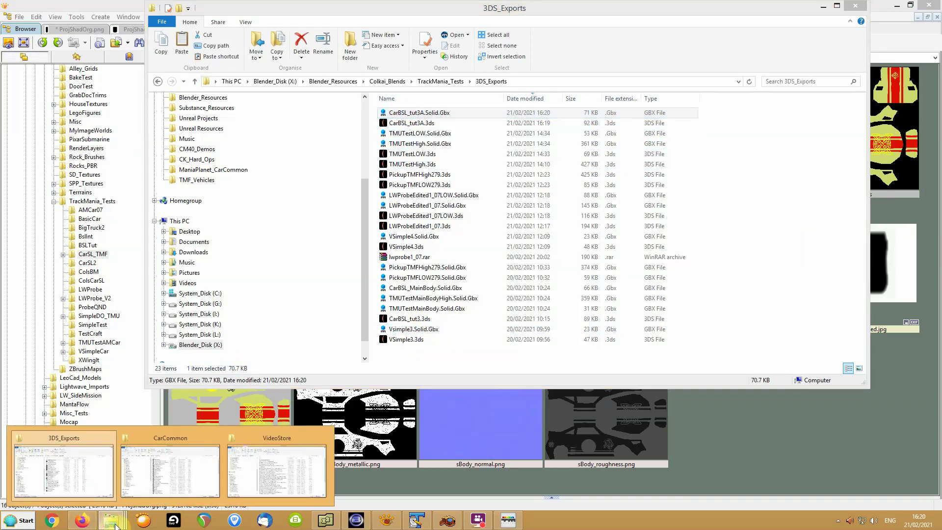
click(326, 520)
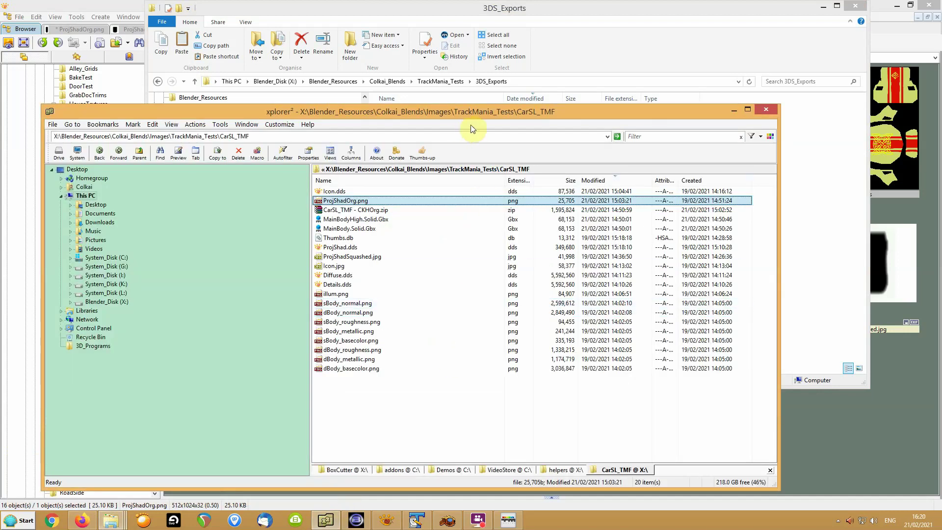
click(385, 418)
right_click(381, 417)
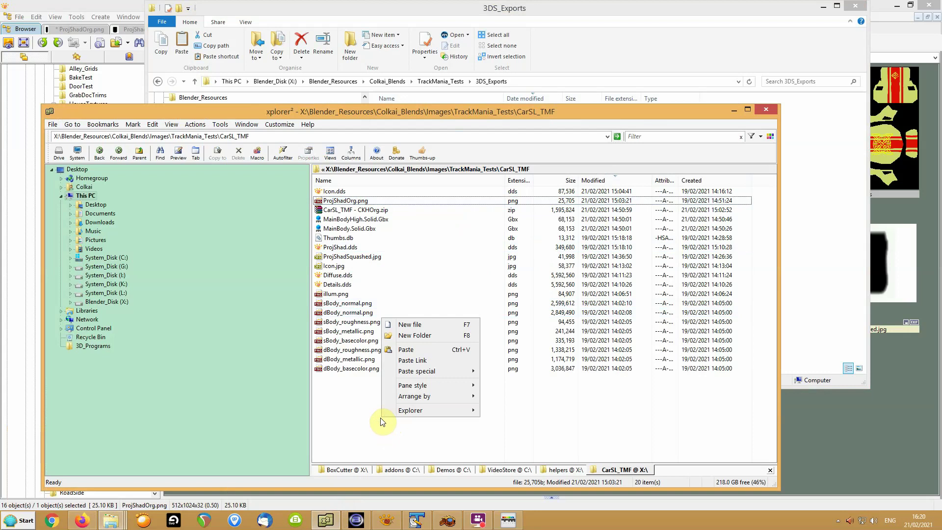
click(399, 349)
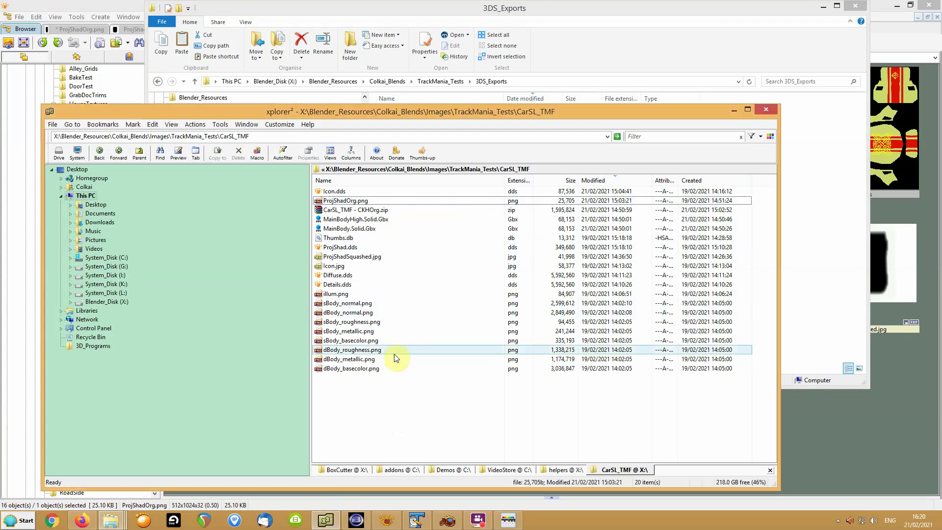
- Delete the old MainBody.Solid.Gbx and MainBodyHigh.Solid.Gbx files from the CarSL_TMF folder
click(338, 237)
ctrl+click(332, 228)
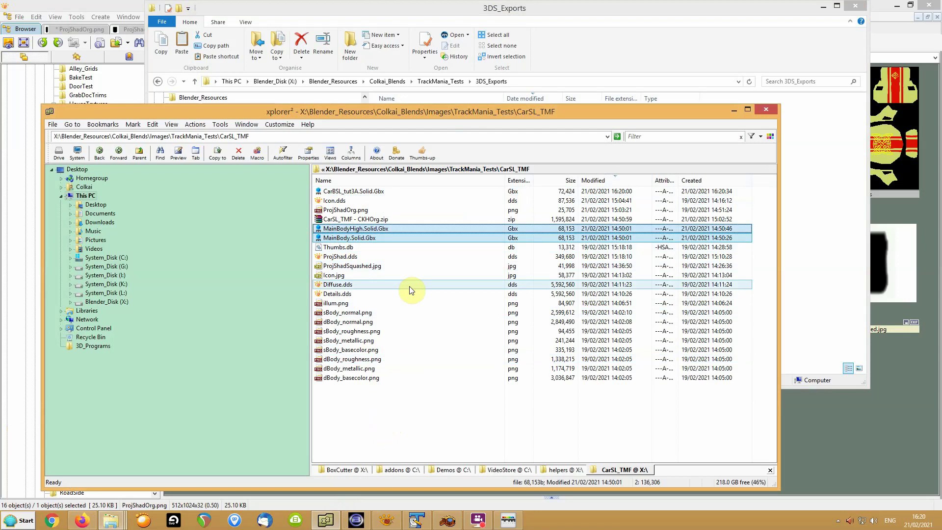
key(Delete)
key(Return)
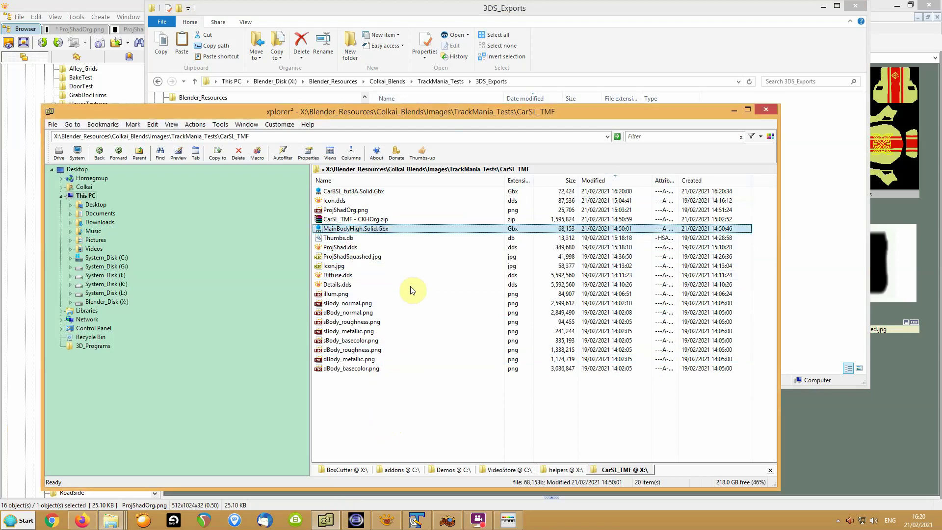
- Rename CarBSL_tut3A.Solid.Gbx as MainBody.Solid.Gbx
click(357, 197)
click(356, 195)
click(361, 192)
key(shift+Home)
text(MainBody)
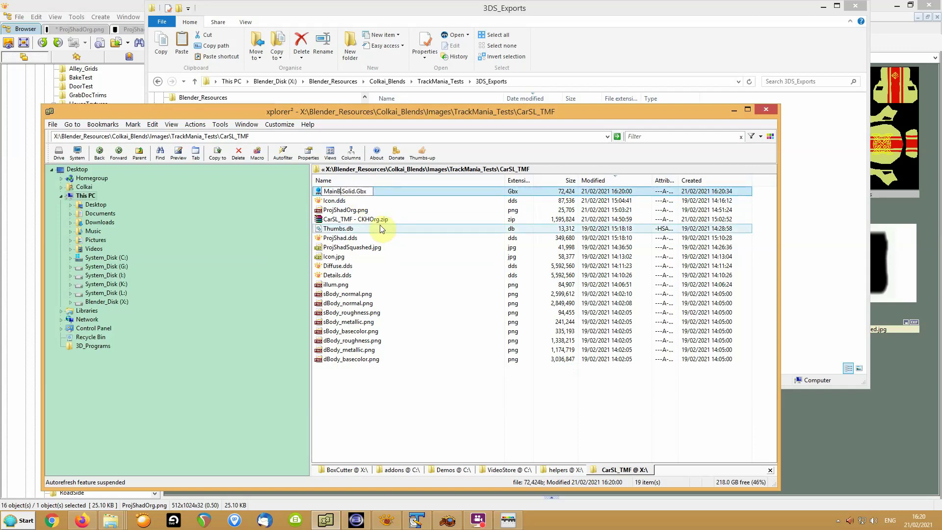
text(.)
key(Return)
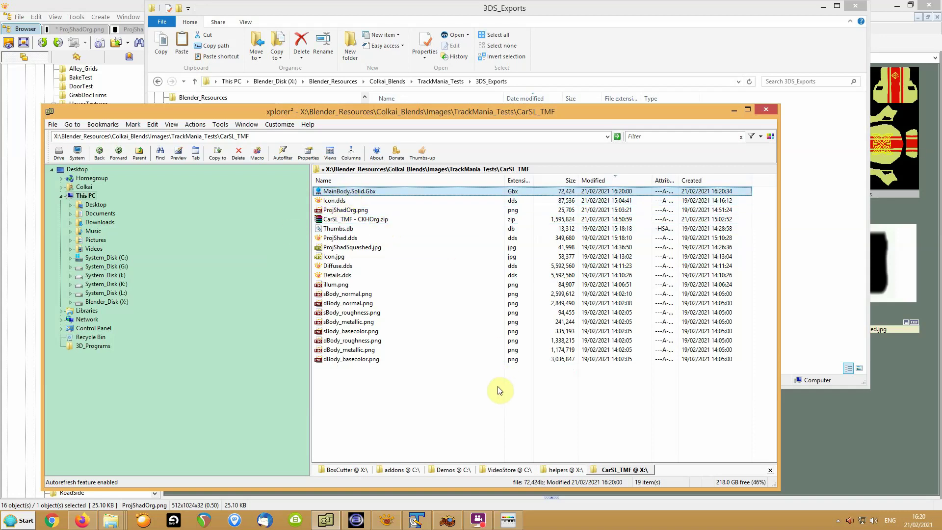
- Duplicate MainBody.Solid.Gbx in the same folder and rename the copy as MainBodyHigh.Solid.Gbx
key(ctrl+c)
key(ctrl+v)
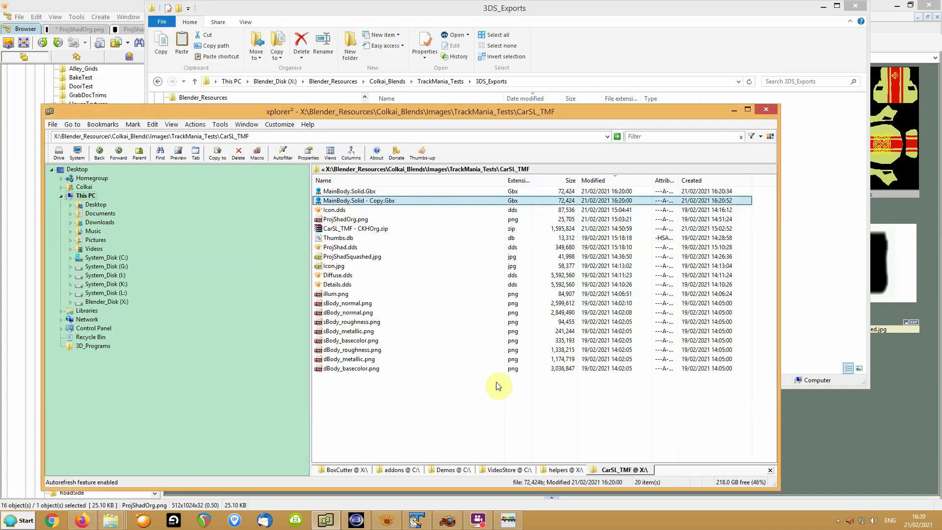
click(369, 202)
key(Right)
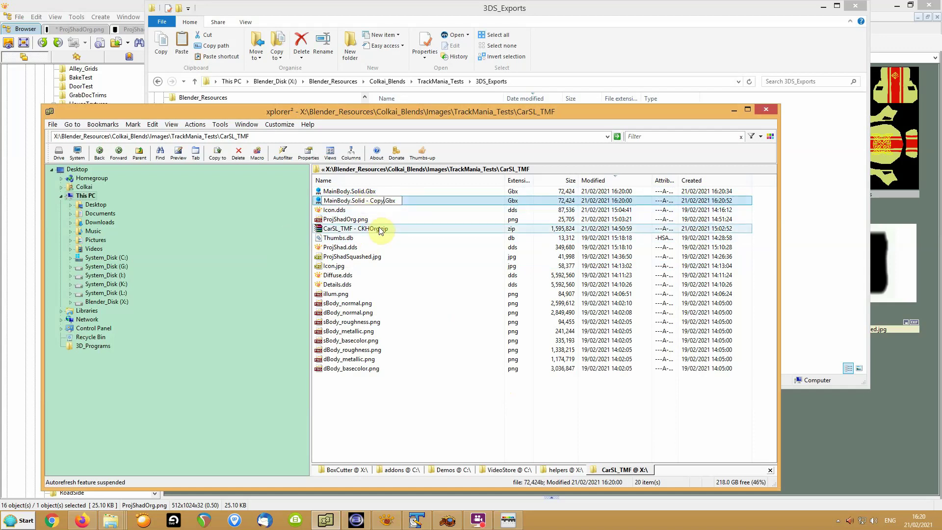
key(BackSpace)
key(BackSpace)
key(BackSpace)
key(BackSpace)
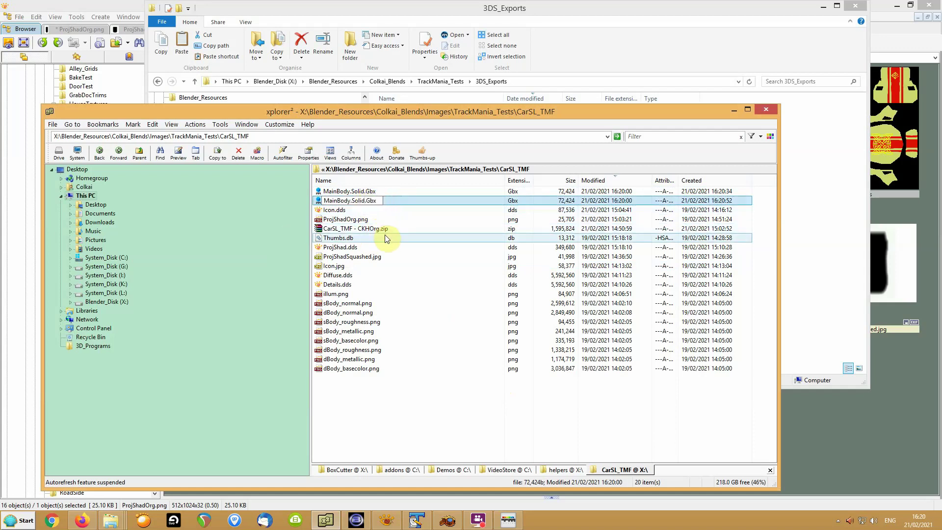
key(Left)
text(High)
key(Return)
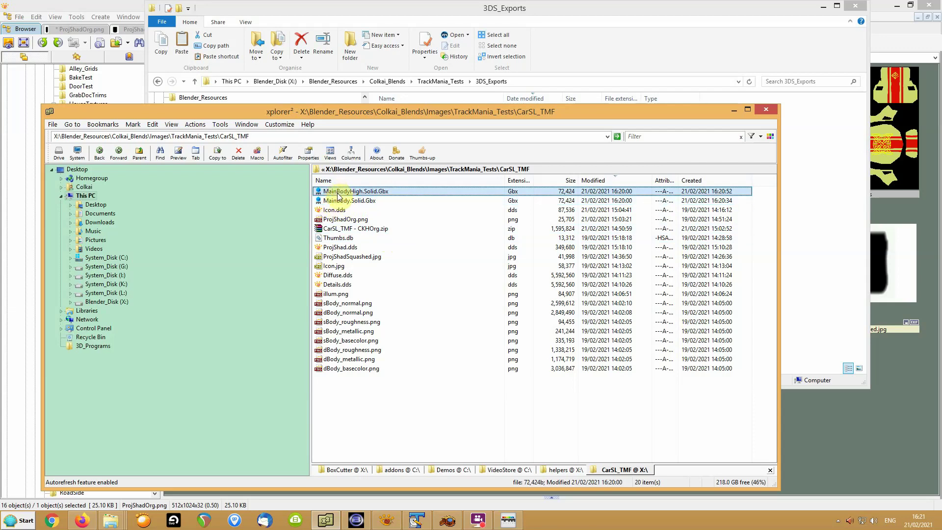
- Go through the skin's files: both MainBody Gbx files, Icon.dds, ProjShad.dds, Diffuse.dds and Details.dds
shift+click(338, 210)
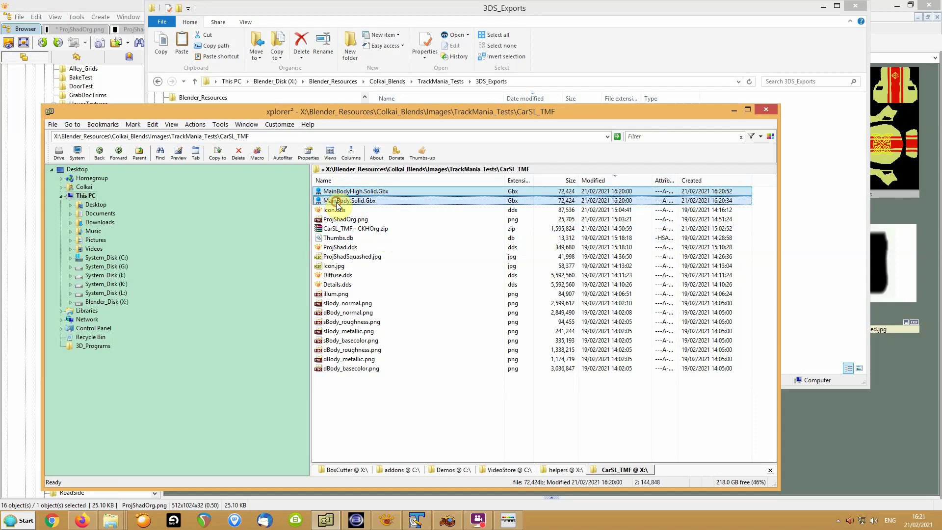
ctrl+click(339, 246)
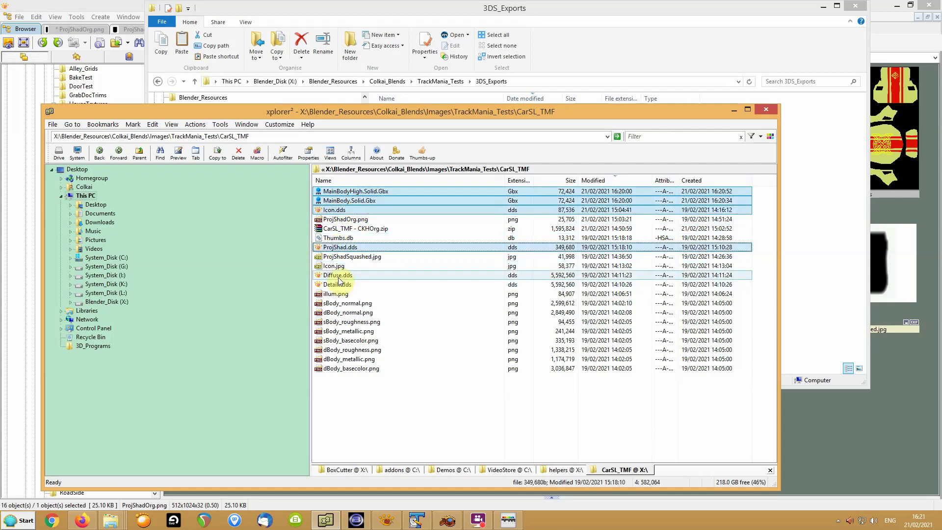
drag(339, 280, 328, 290)
click(329, 288)
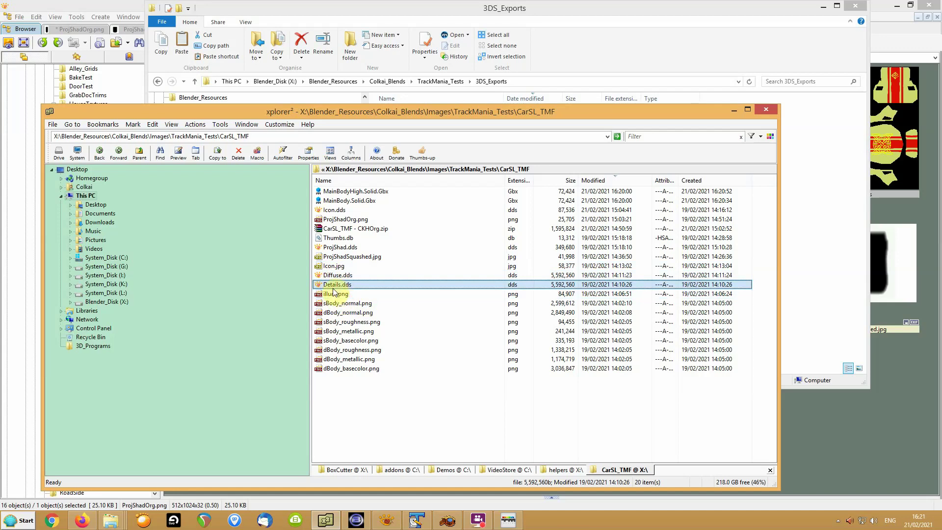
click(326, 279)
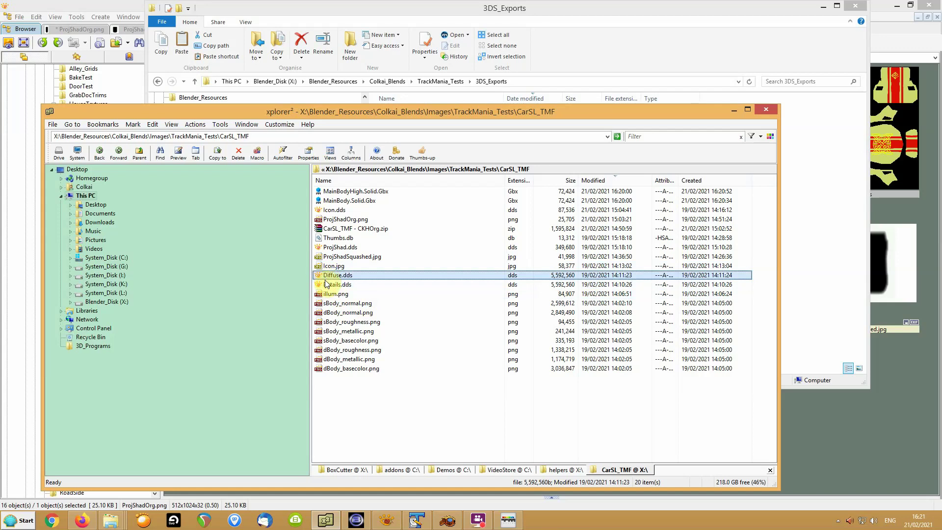
click(326, 286)
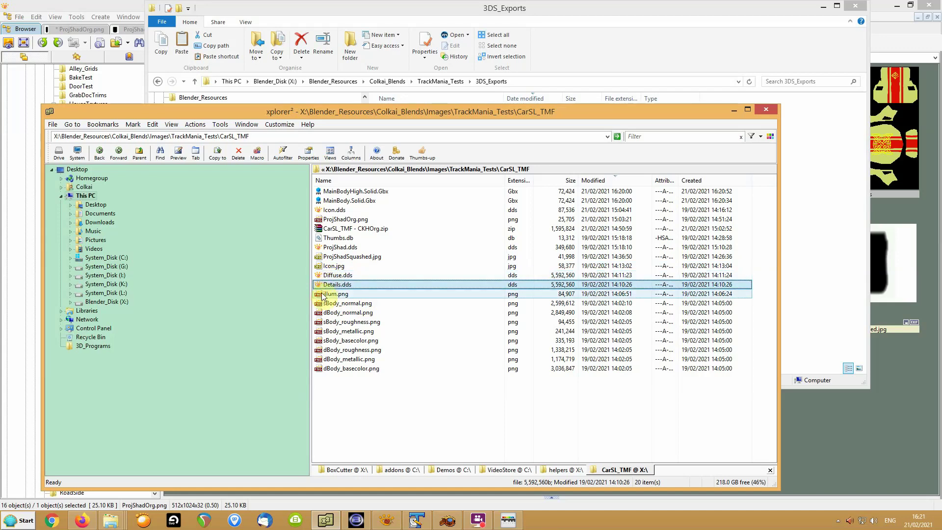
- Open illum.png in GIMP and start exporting it to the CarSL_TMF folder as illum.dds
double_click(322, 294)
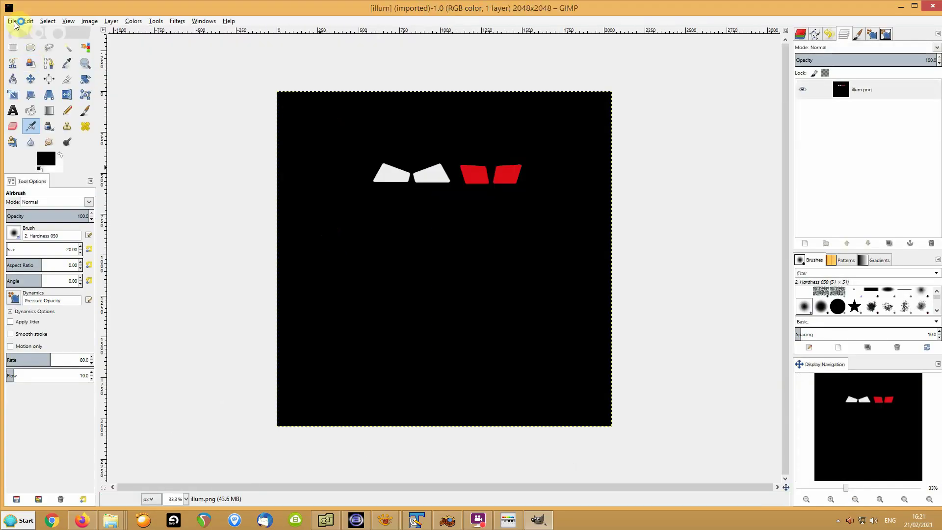
click(13, 22)
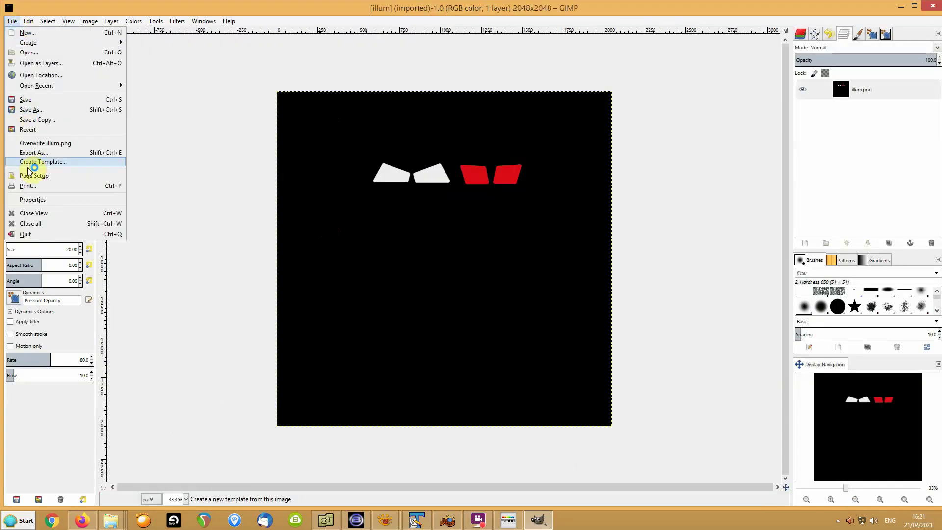
click(30, 152)
click(429, 123)
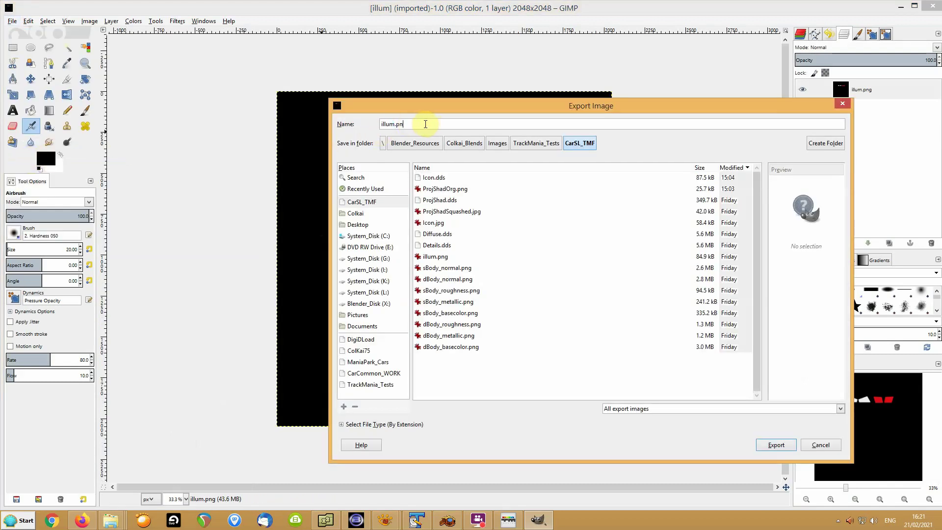
key(BackSpace)
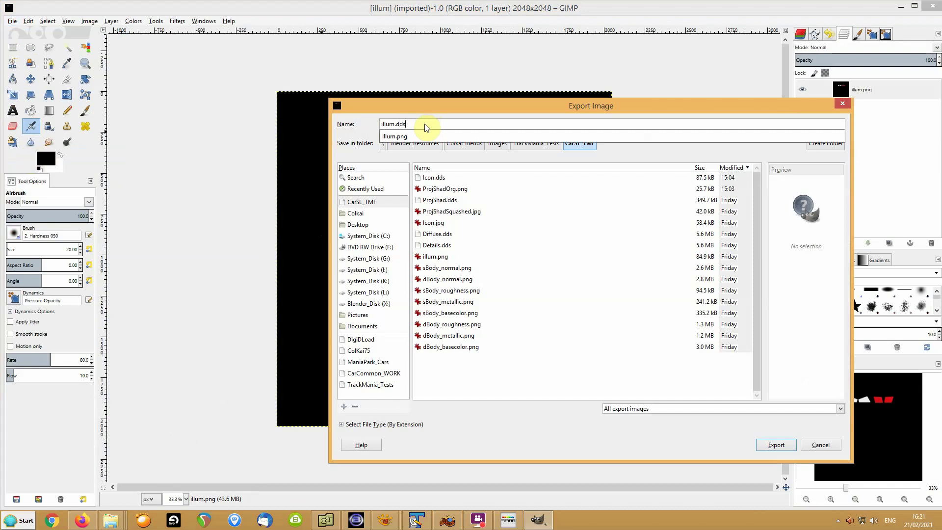
text(dds)
key(Return)
- Export the DDS with BC3 / DXT5 compression and generated mipmaps, then close the image editor
click(69, 37)
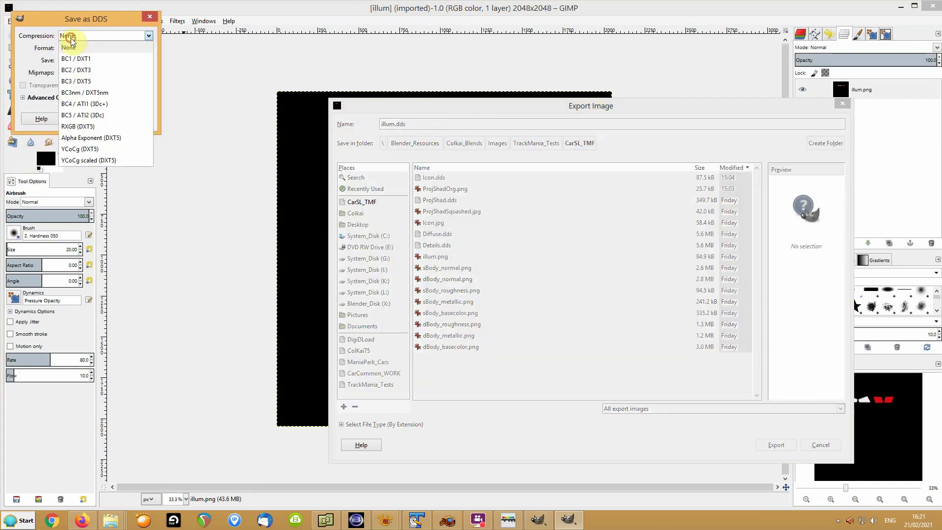
click(76, 81)
click(92, 73)
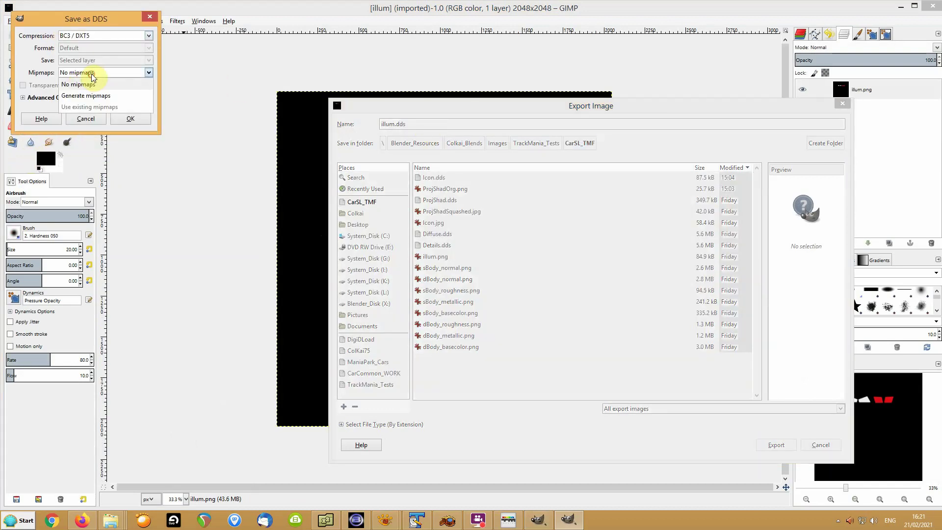
click(94, 96)
click(122, 118)
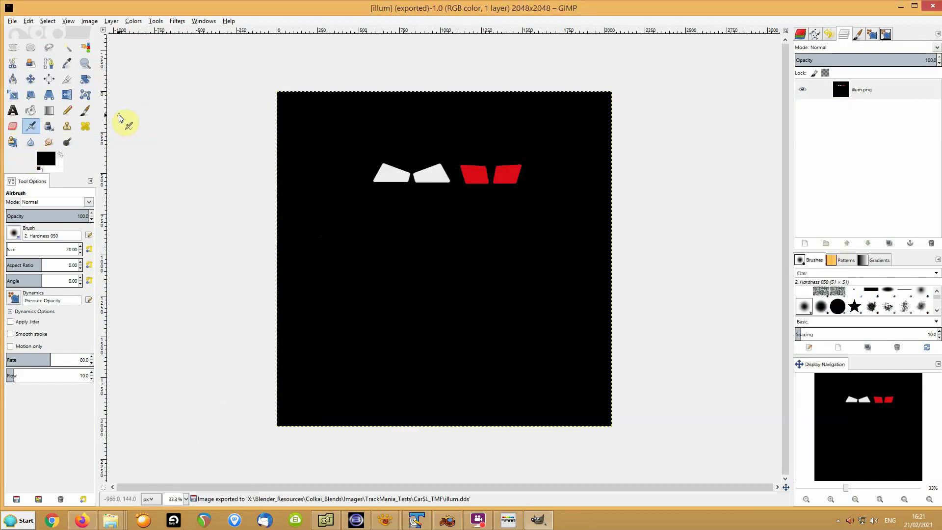
click(931, 9)
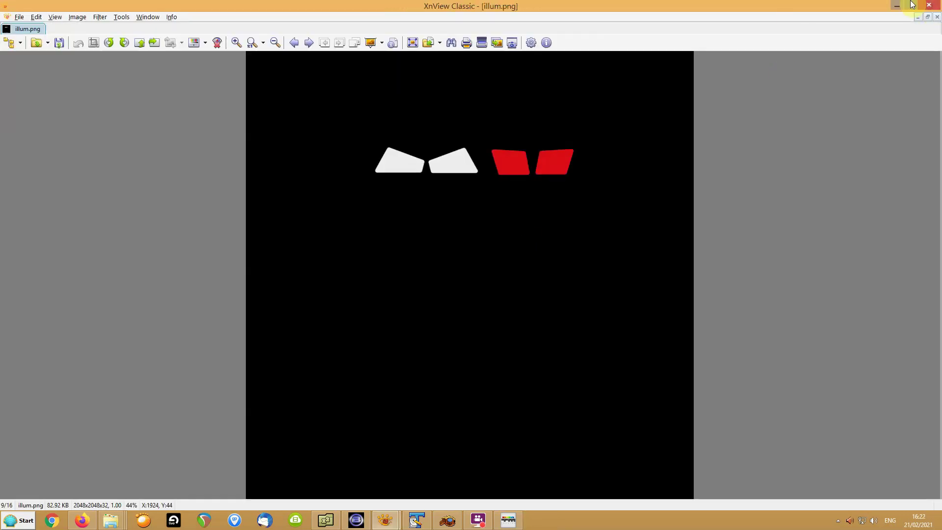
- Check illum.dds beside illum.png in the image browser's thumbnails, and return to the CarSL_TMF file list in xplorer²
double_click(212, 141)
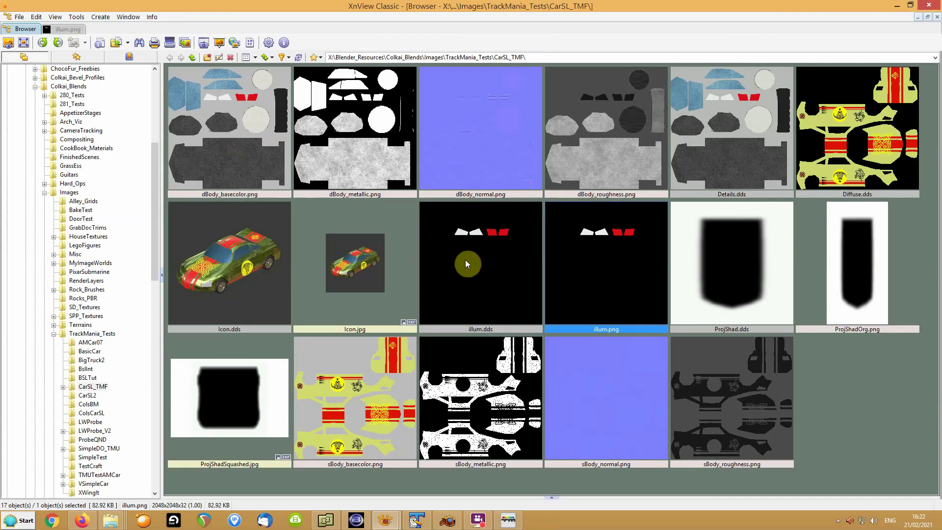
click(111, 520)
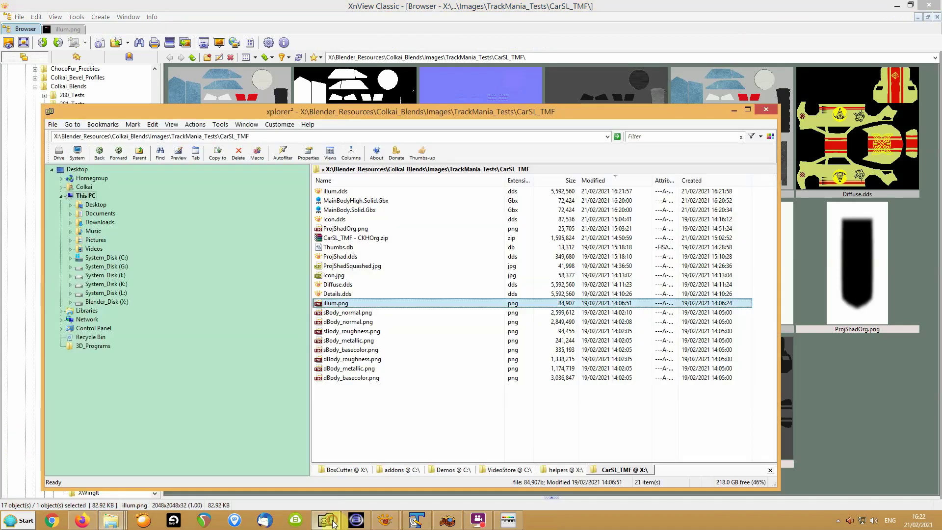
click(326, 520)
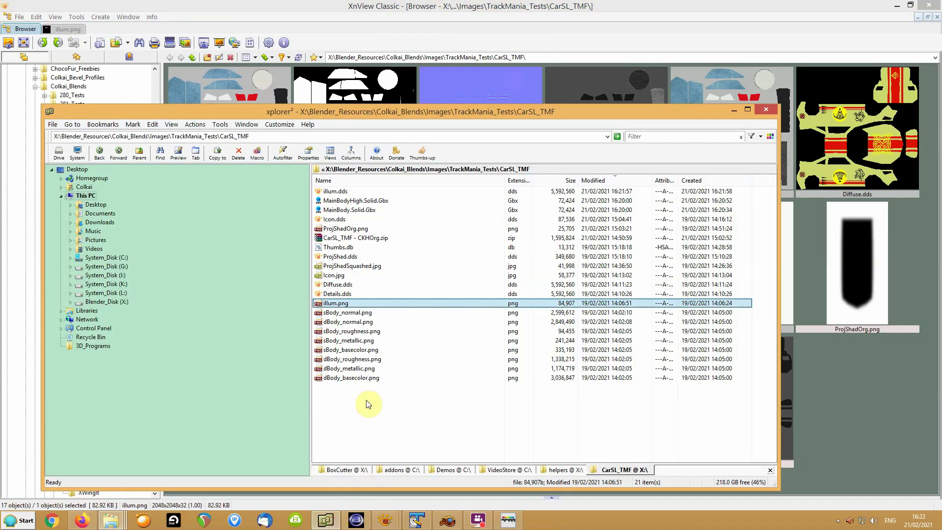
- Pack illum.dds, both MainBody Gbx files, Icon.dds, ProjShad.dds, Diffuse.dds and Details.dds into the ZIP archive CarSL_TMF.zip
click(343, 192)
ctrl+click(345, 200)
ctrl+click(337, 210)
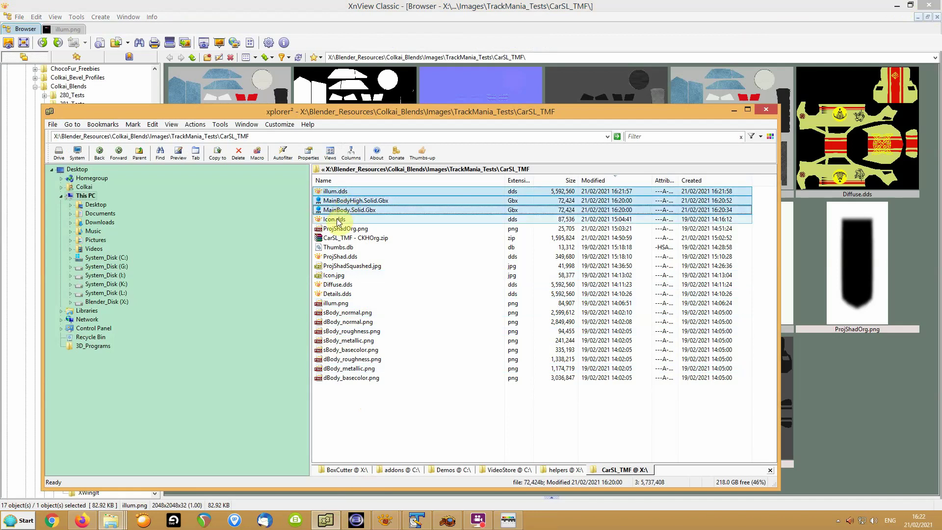
ctrl+click(338, 221)
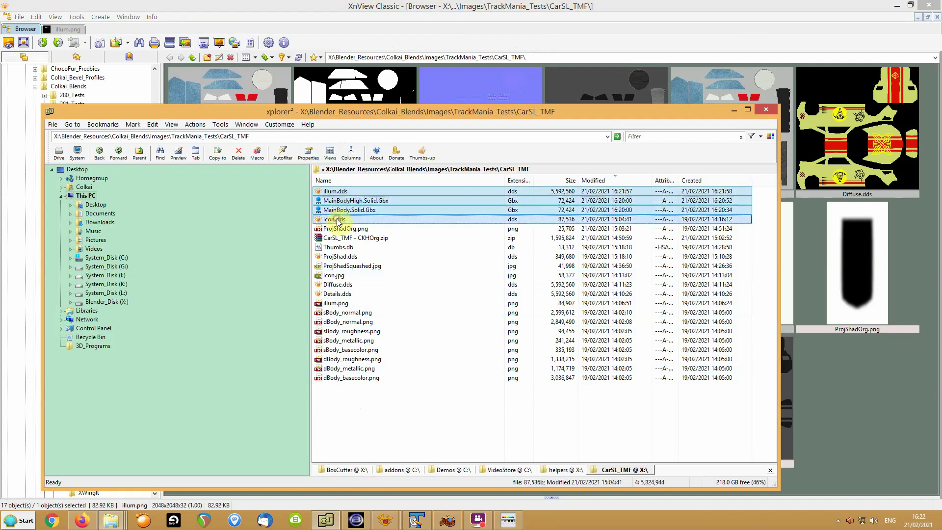
ctrl+click(344, 257)
ctrl+click(324, 286)
ctrl+click(322, 296)
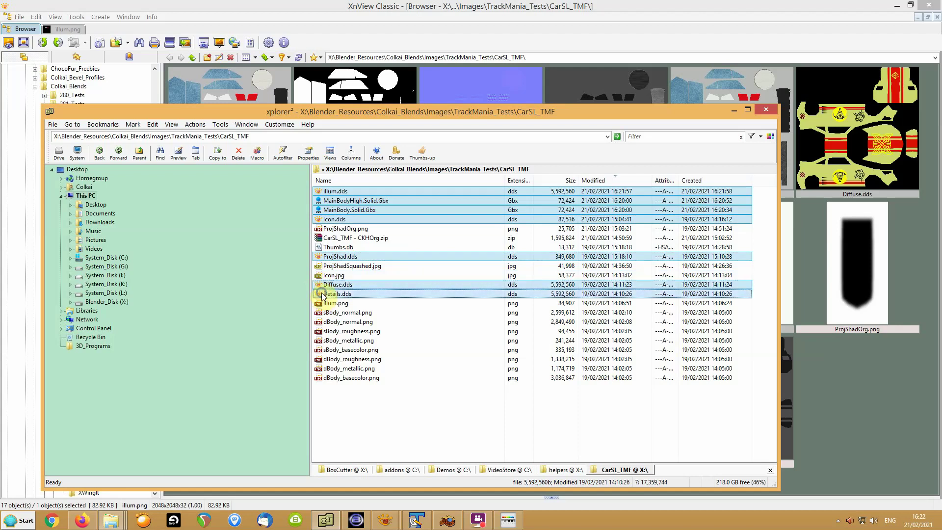
right_click(323, 296)
click(365, 144)
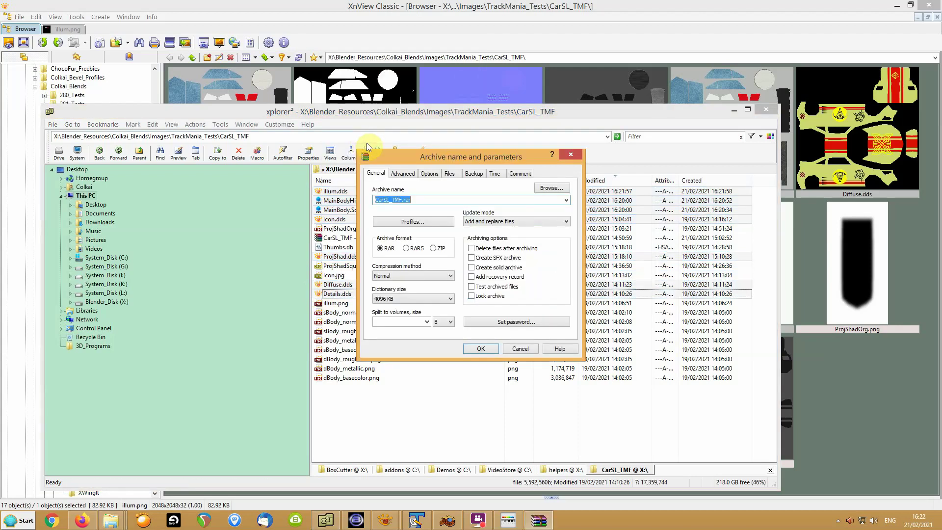
click(481, 348)
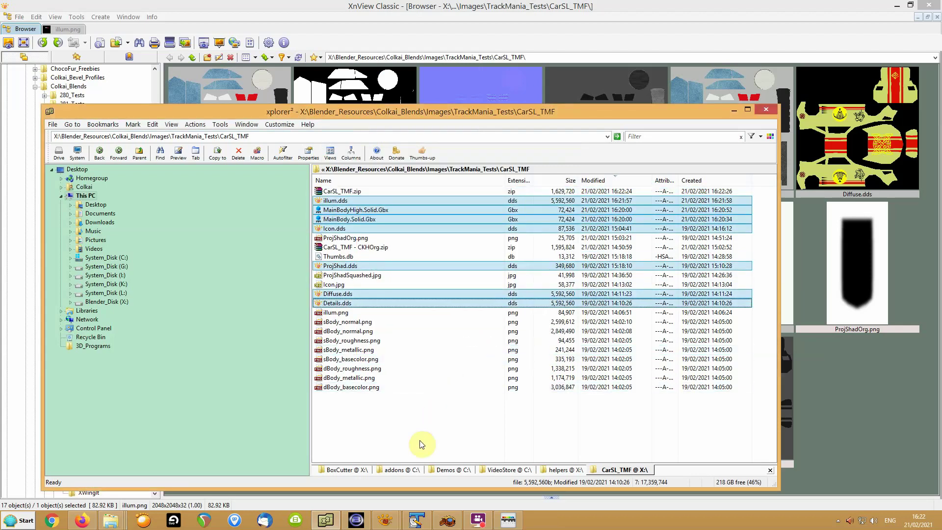
- Copy CarSL_TMF.zip into the Documents\TrackMania\Skins\Vehicles\CarCommon folder
click(389, 446)
click(339, 192)
right_click(339, 193)
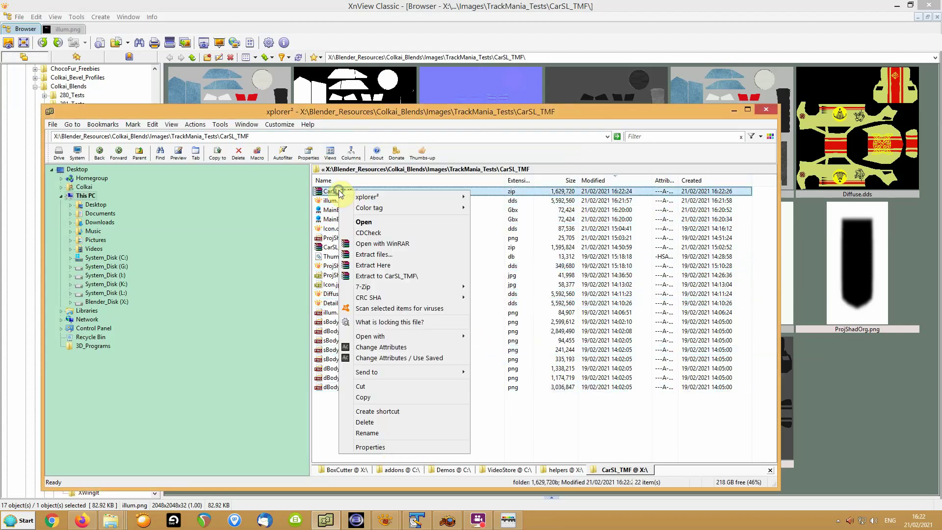
click(361, 398)
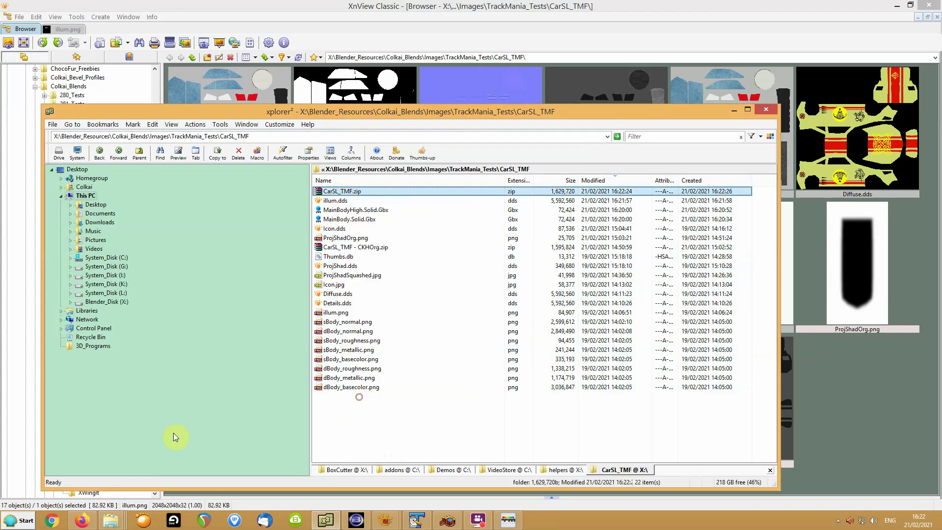
mouse_move(112, 519)
click(163, 444)
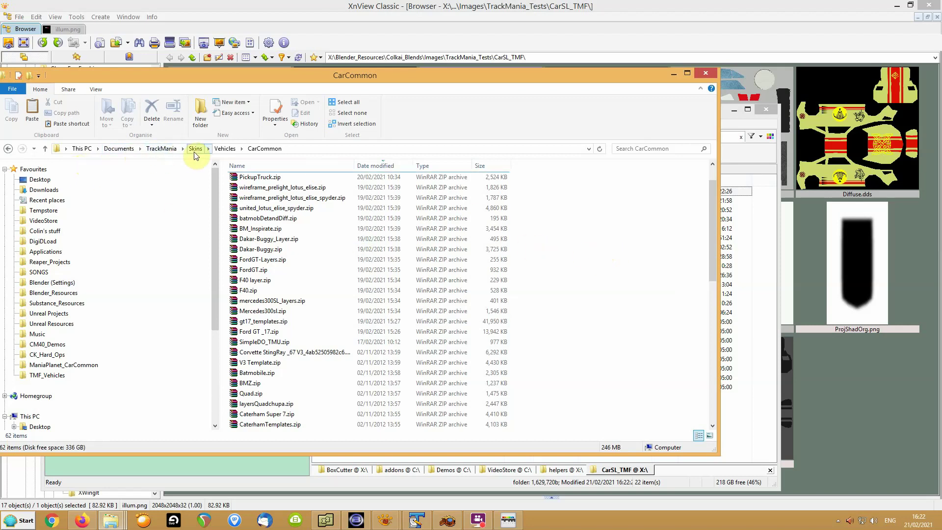
right_click(561, 233)
click(577, 302)
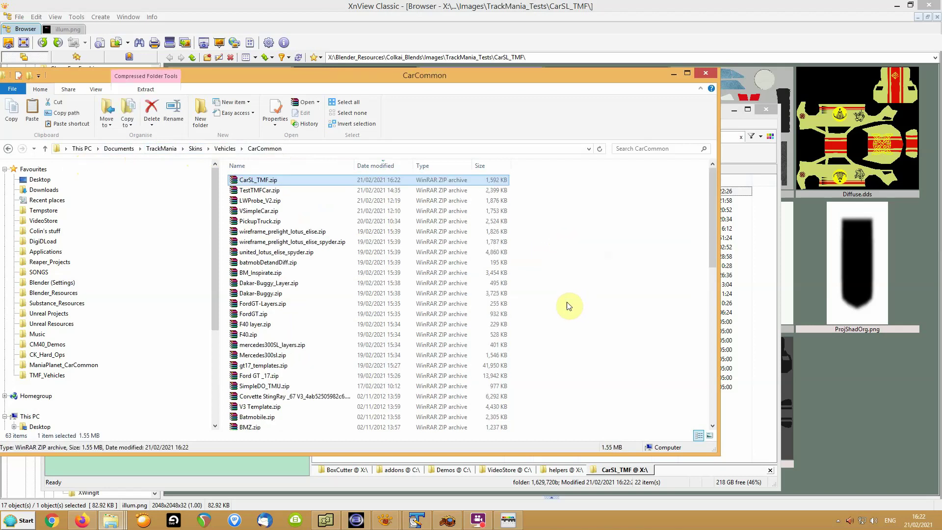
scroll(498, 299, down, 12)
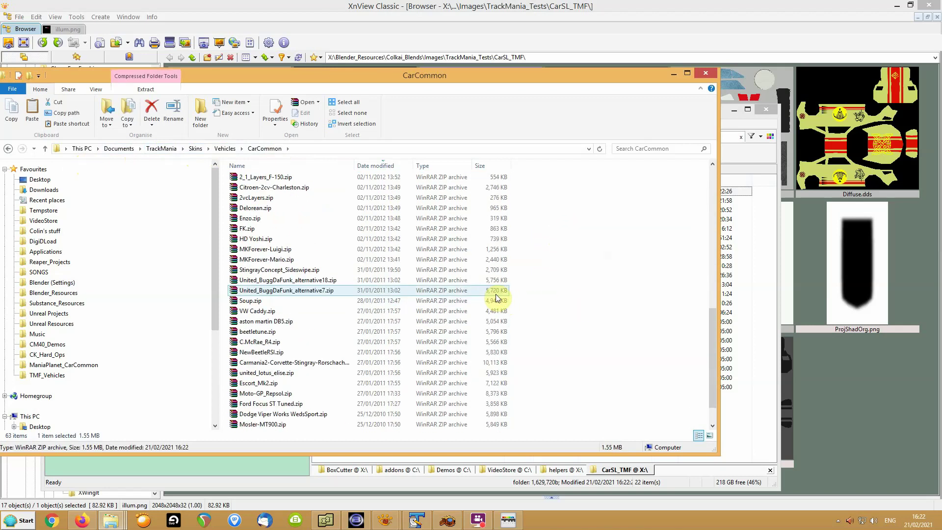
scroll(495, 294, down, 1)
scroll(495, 293, up, 15)
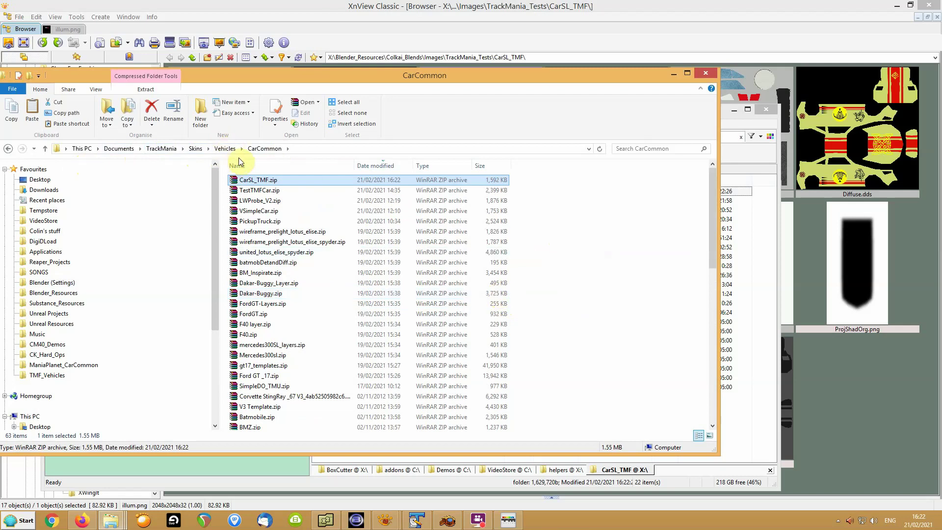
- Switch to the TrackMania United Forever launcher and start the game
click(508, 520)
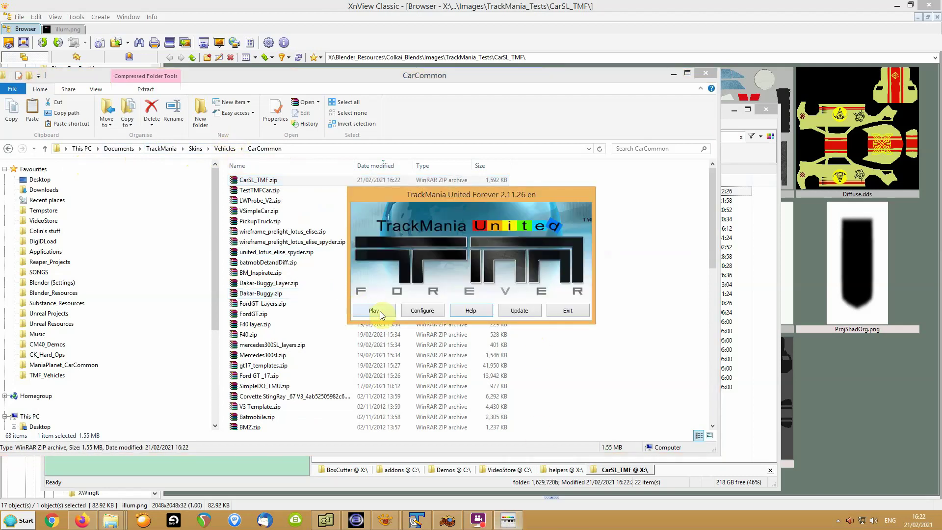
click(378, 312)
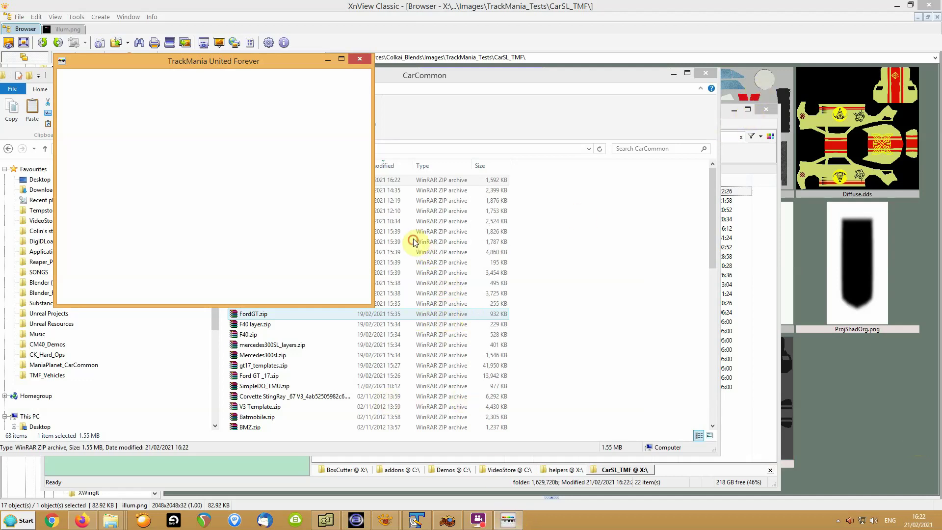
click(419, 259)
click(512, 197)
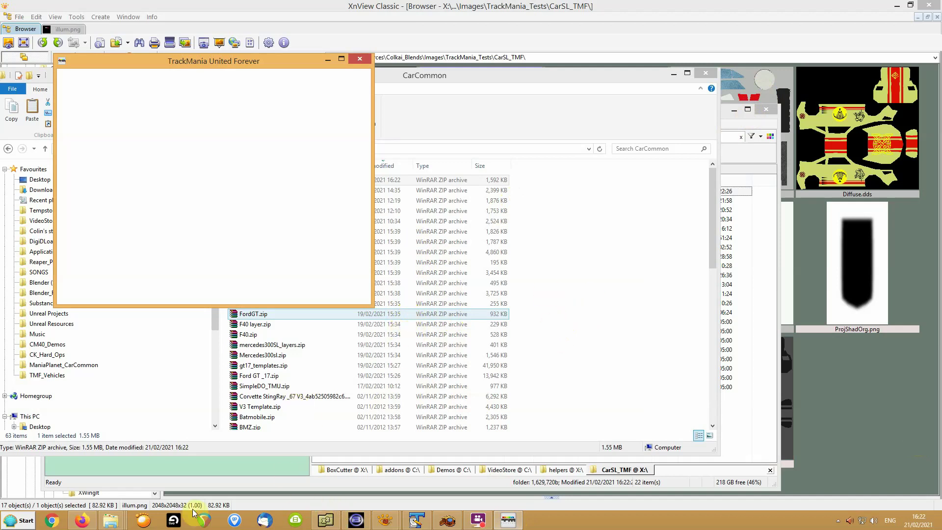
click(69, 437)
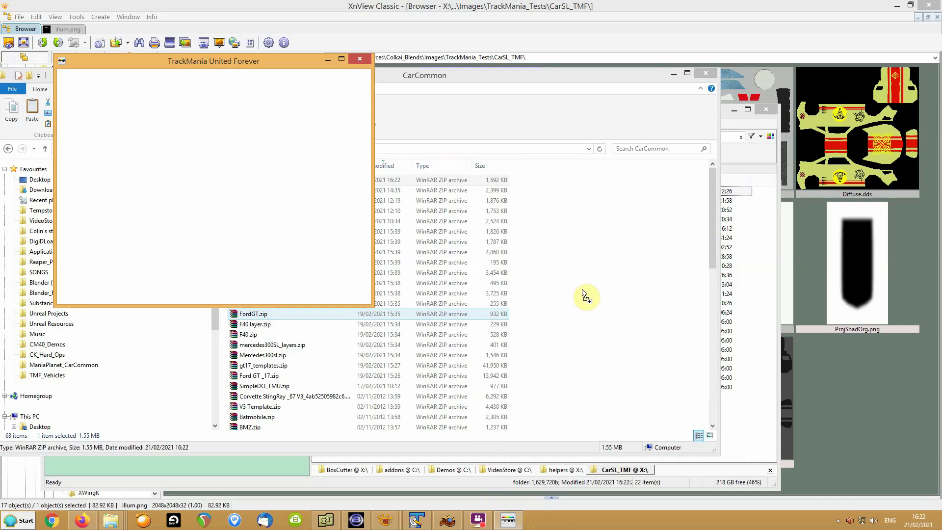
click(697, 354)
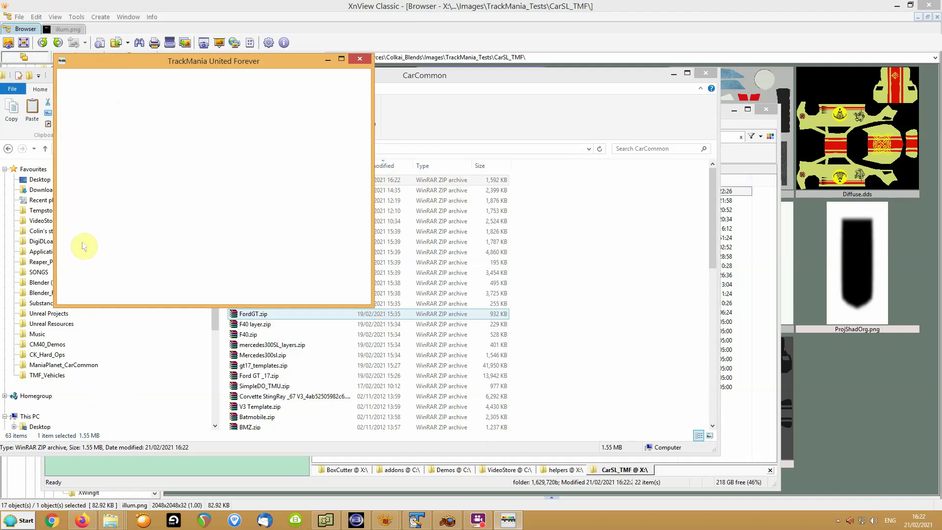
click(64, 124)
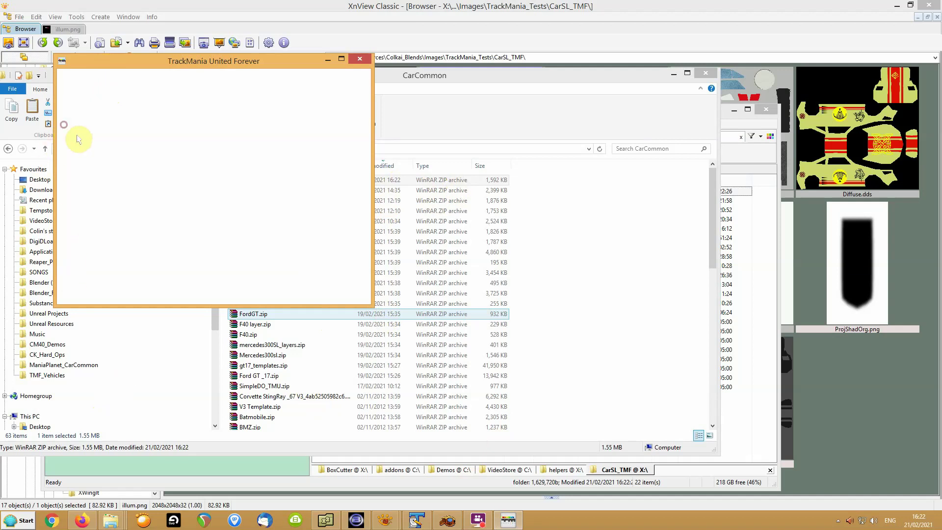
click(617, 516)
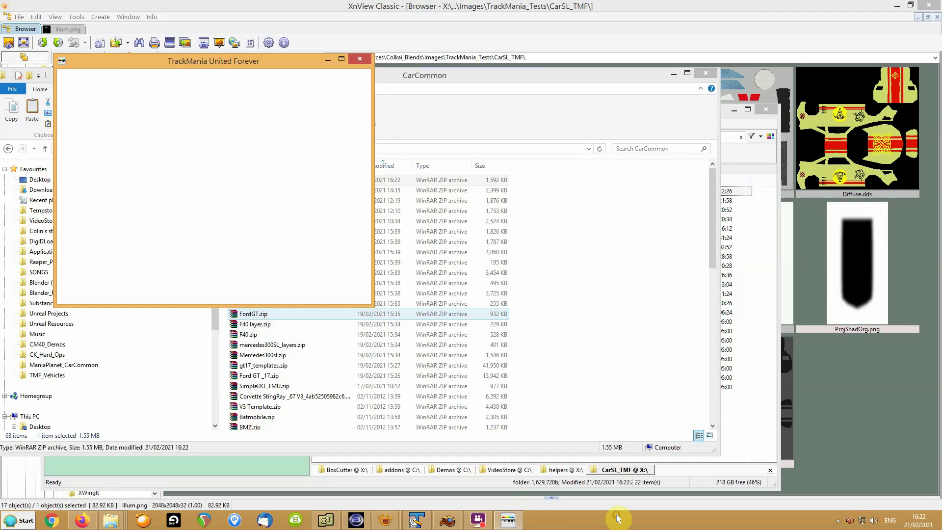
click(616, 519)
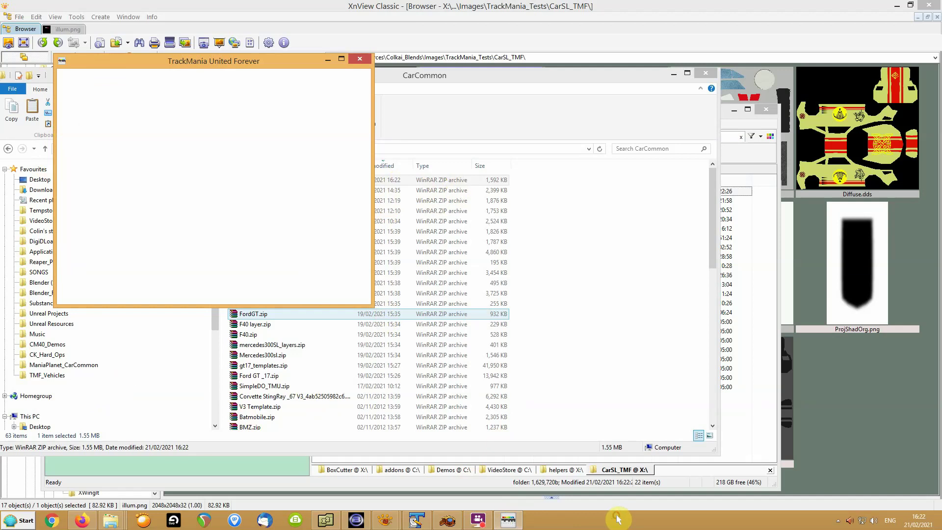